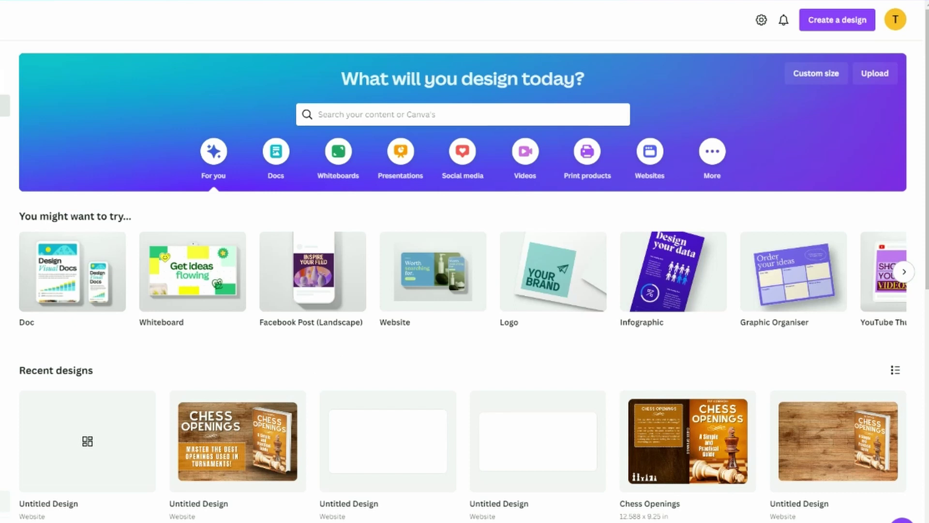
Create a new blank Website design by searching 'web' under Create a design.
left_click(831, 32)
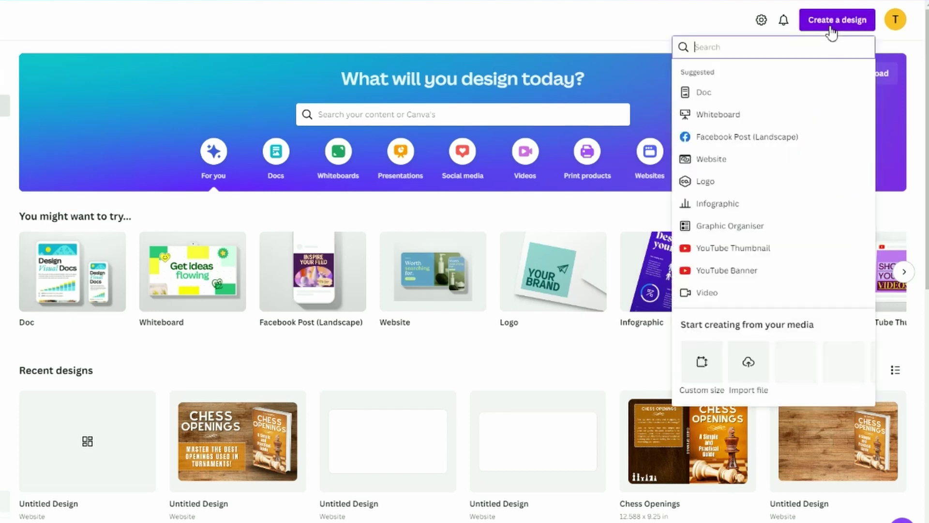
type("website")
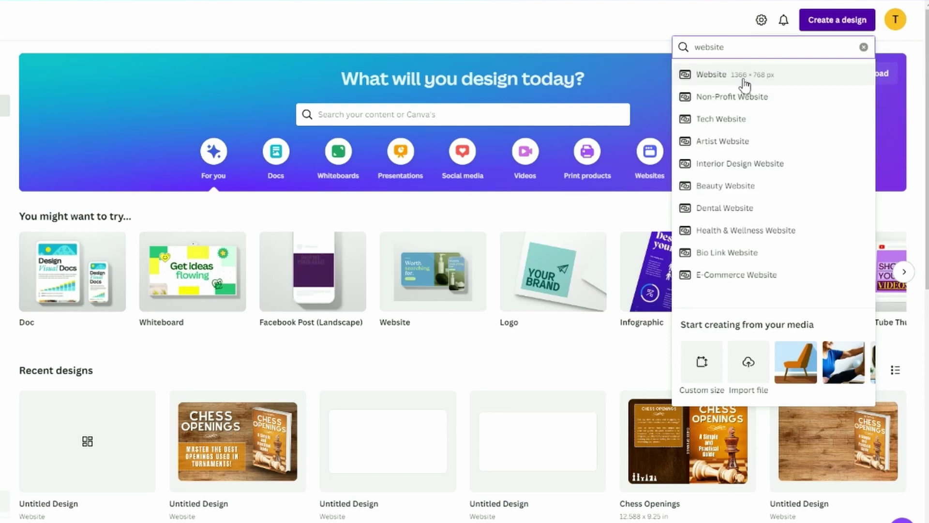
left_click(714, 75)
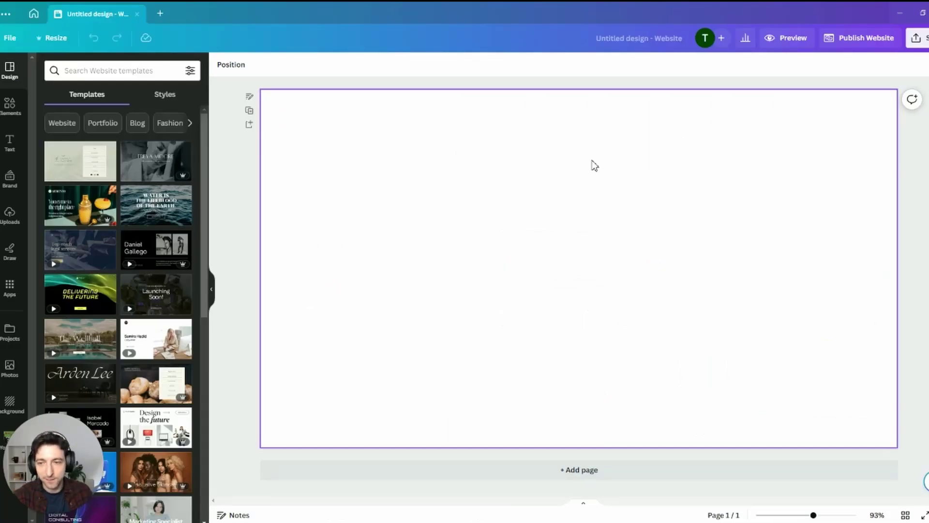
Shorten the blank page slightly, then scroll through the five-page Chess Openings design.
left_click_drag(584, 446, 588, 440)
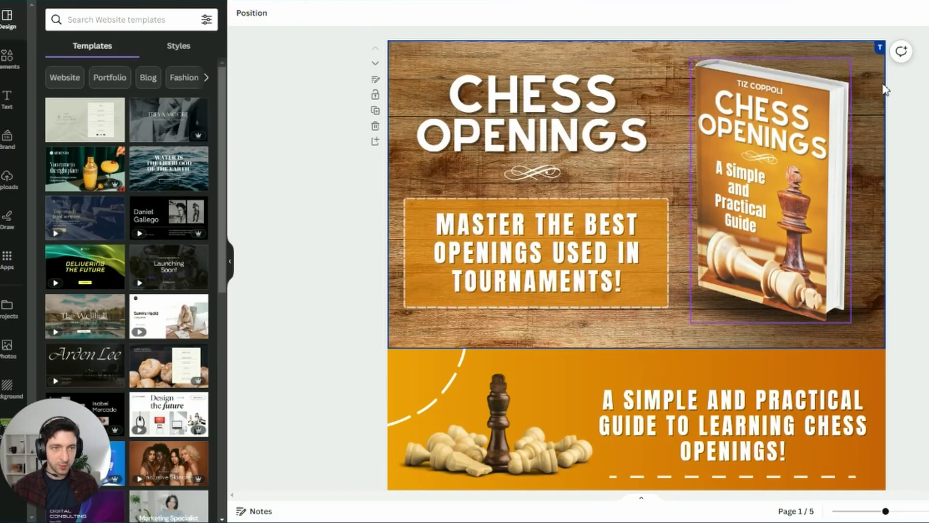
scroll(593, 194, "down", 7)
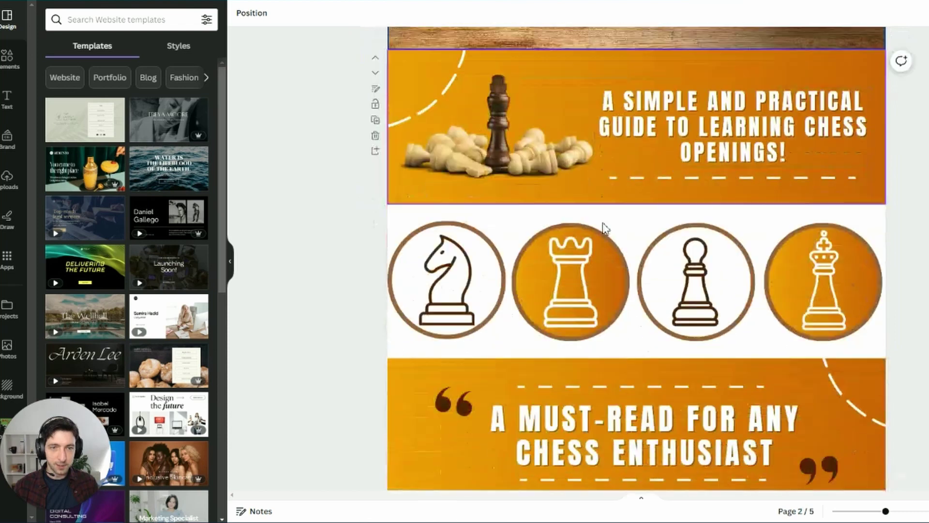
scroll(620, 270, "down", 6)
scroll(584, 305, "down", 2, "ctrl")
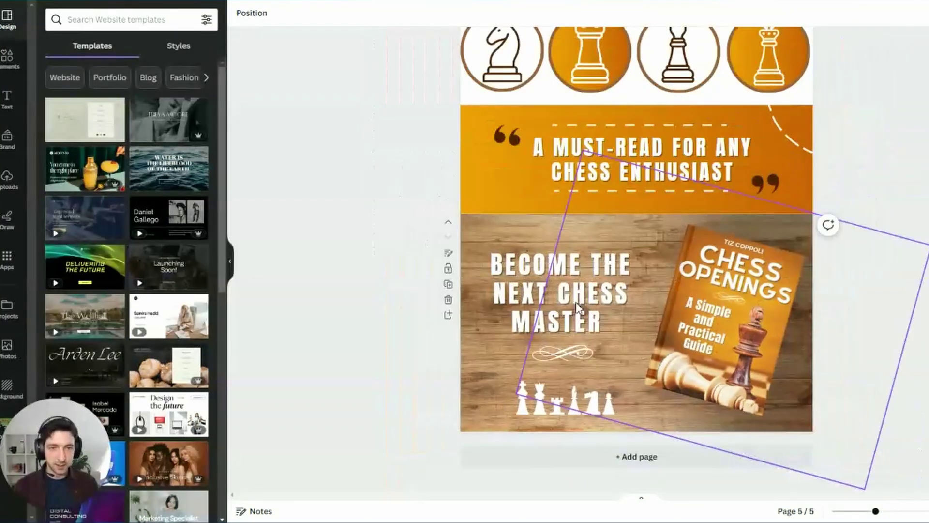
scroll(577, 308, "up", 8)
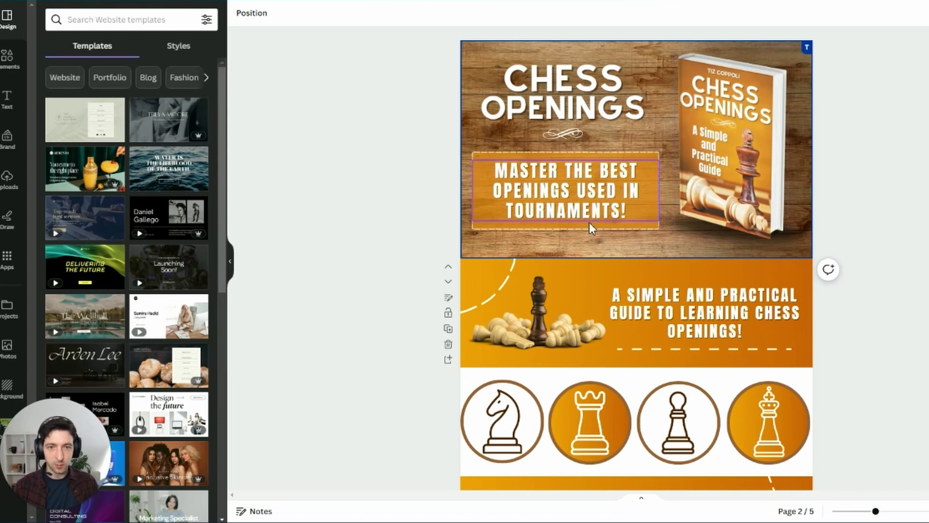
scroll(591, 225, "down", 8)
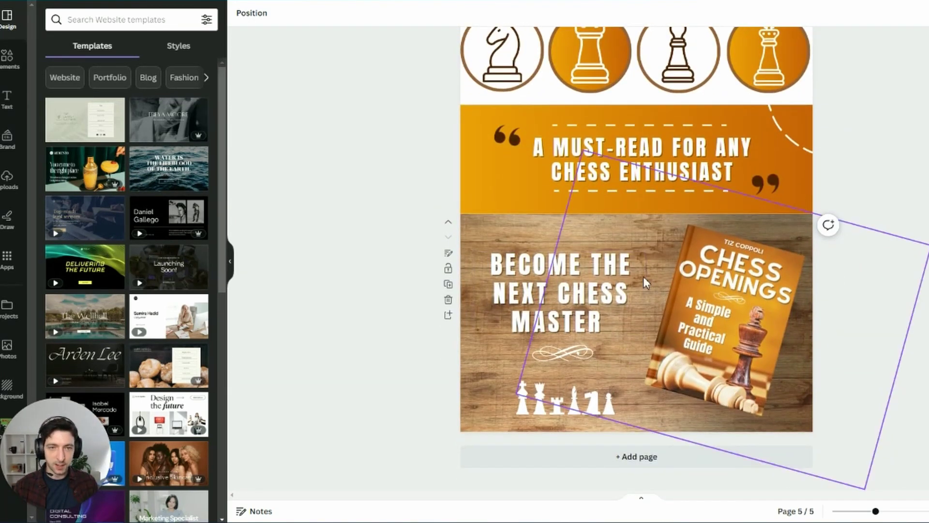
scroll(643, 278, "up", 7)
scroll(695, 393, "down", 3)
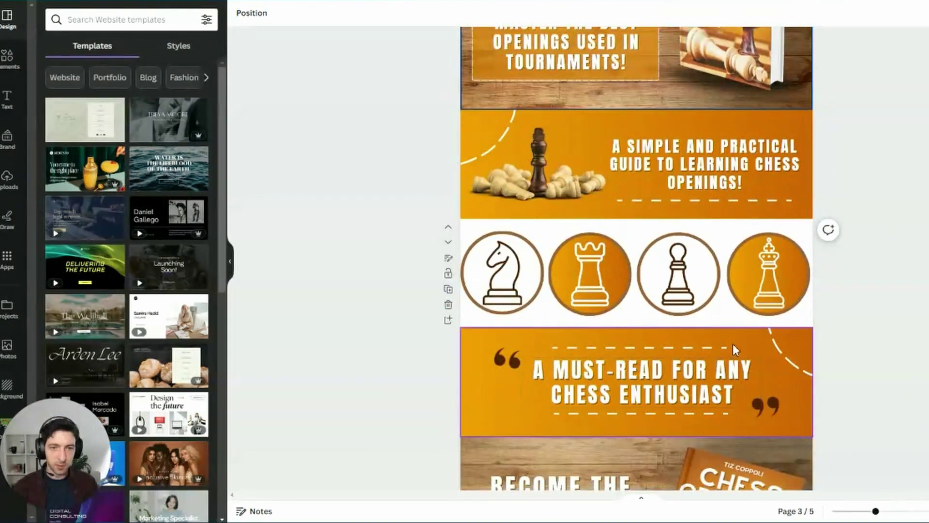
scroll(733, 343, "up", 4)
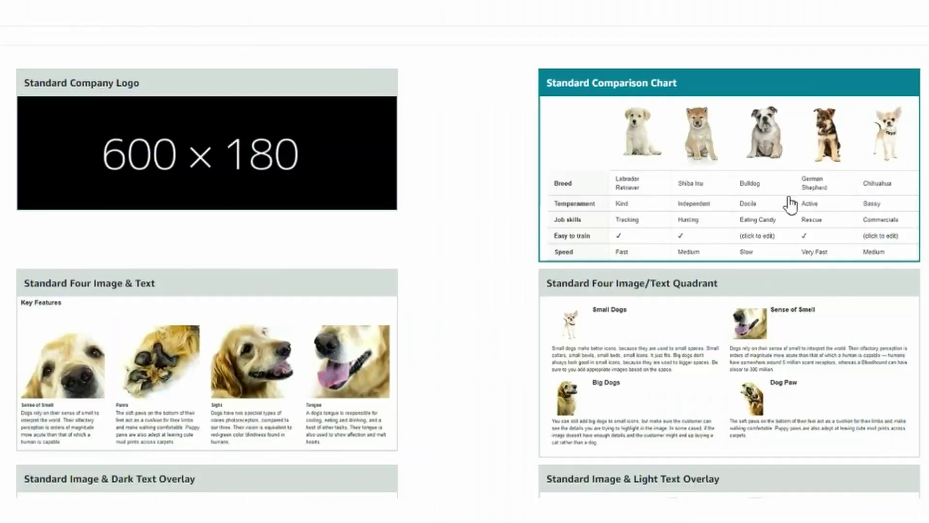
Scroll through the A+ standard module layout examples, such as Company Logo 600 × 180.
scroll(310, 203, "down", 15)
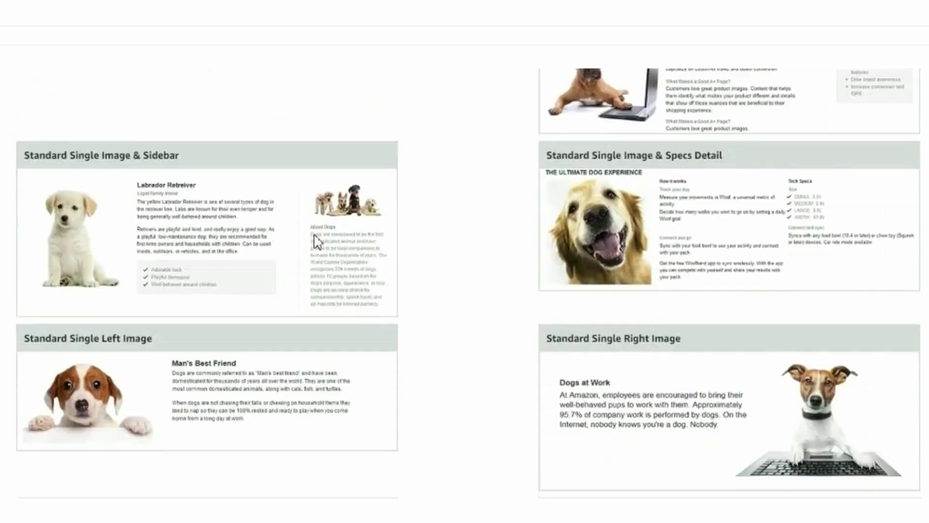
scroll(317, 242, "down", 6)
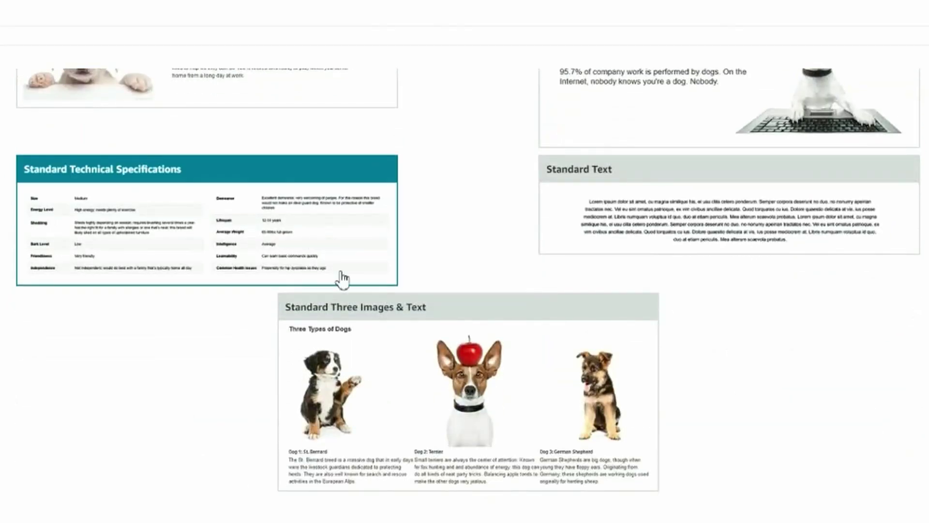
scroll(359, 326, "up", 10)
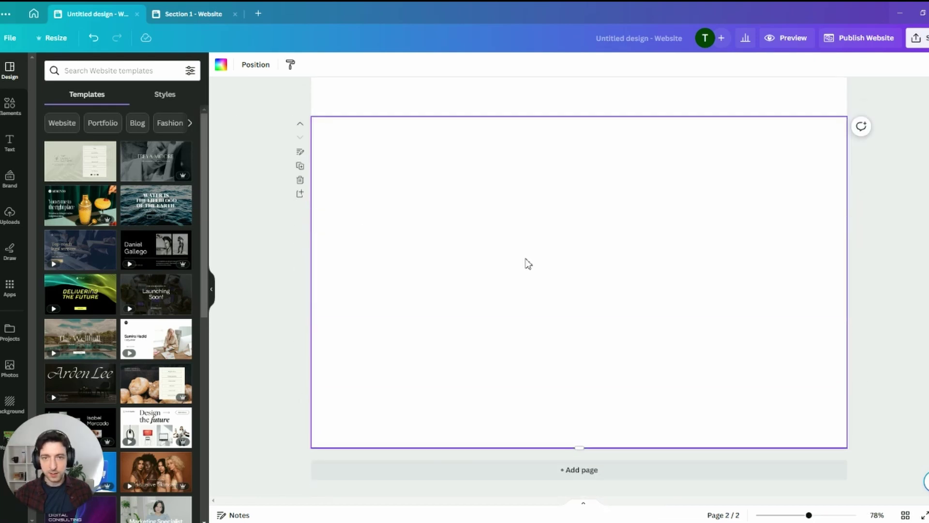
Shorten the second page to 403 px tall.
left_click_drag(582, 454, 598, 378)
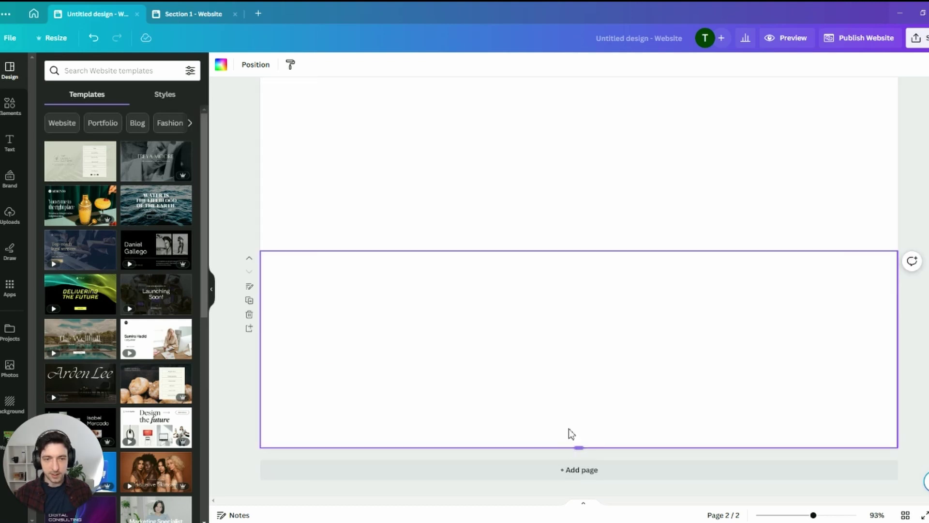
scroll(596, 477, "up", 5)
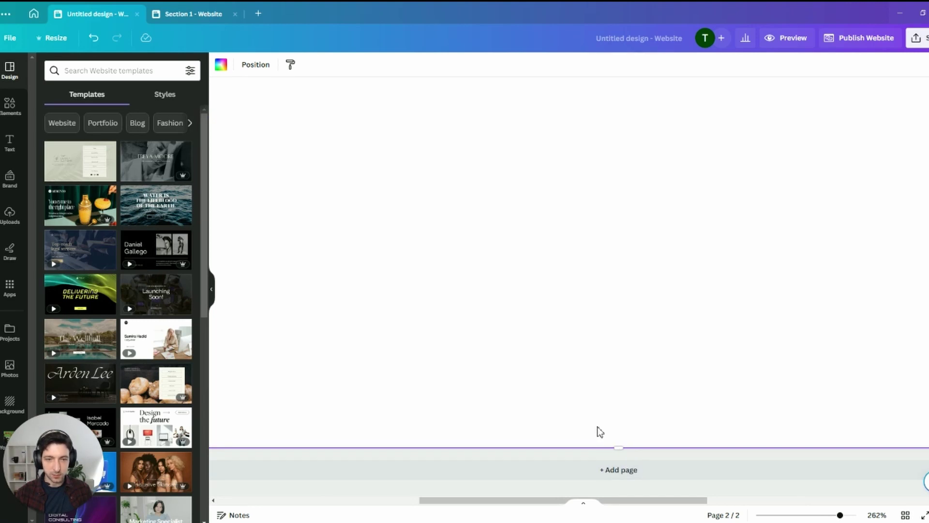
scroll(583, 415, "down", 6)
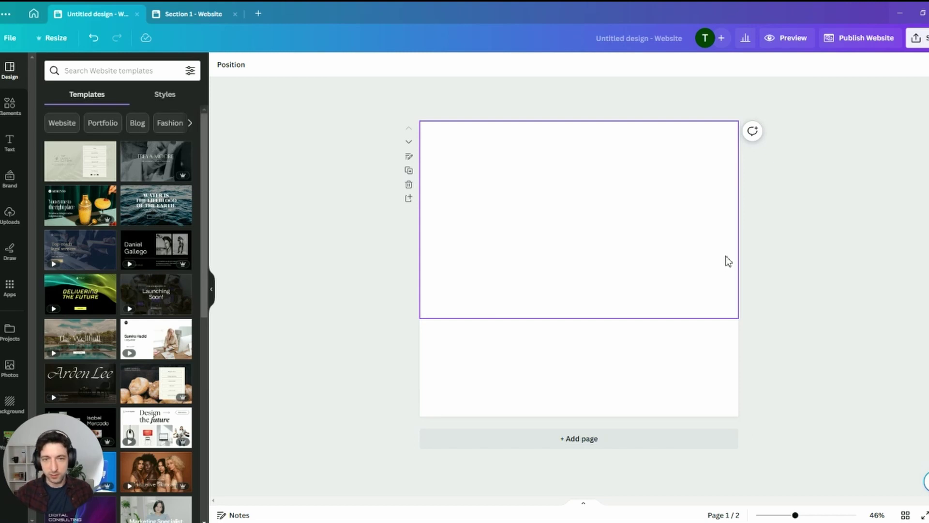
Make two duplicates of the short 403 px page.
left_click(484, 348)
left_click(409, 368)
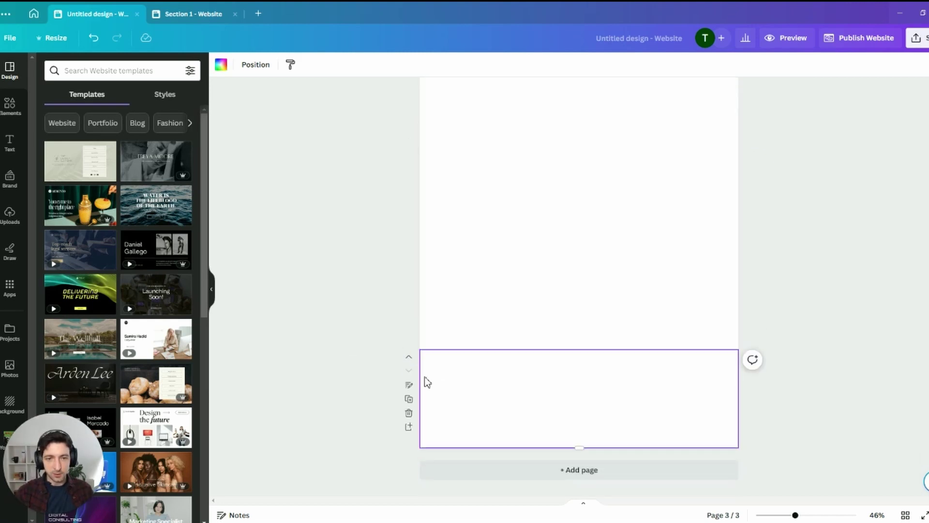
left_click(409, 400)
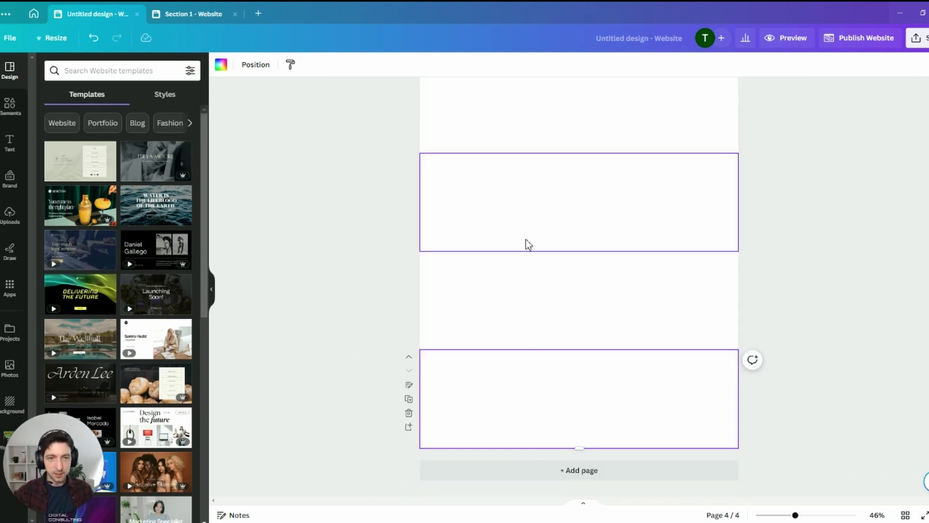
scroll(547, 290, "up", 10)
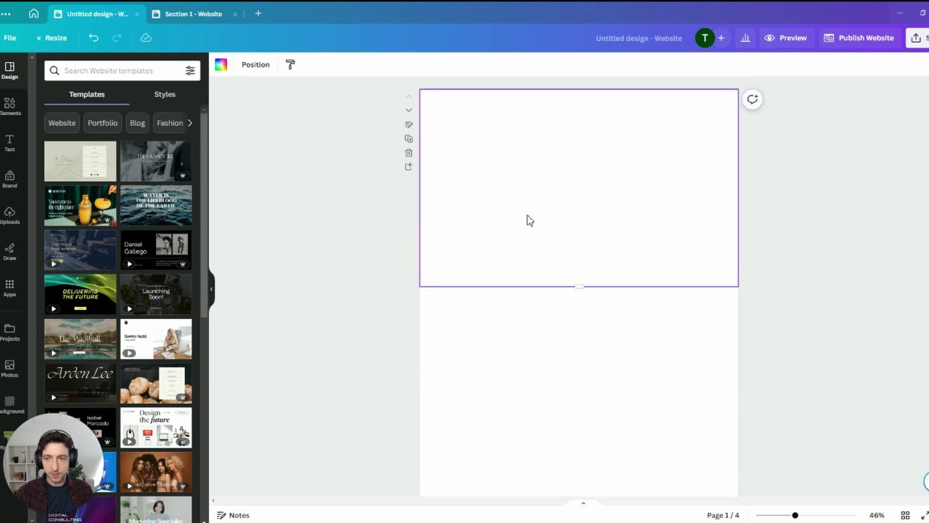
Duplicate the tall first page and move the copy down two positions.
left_click(409, 140)
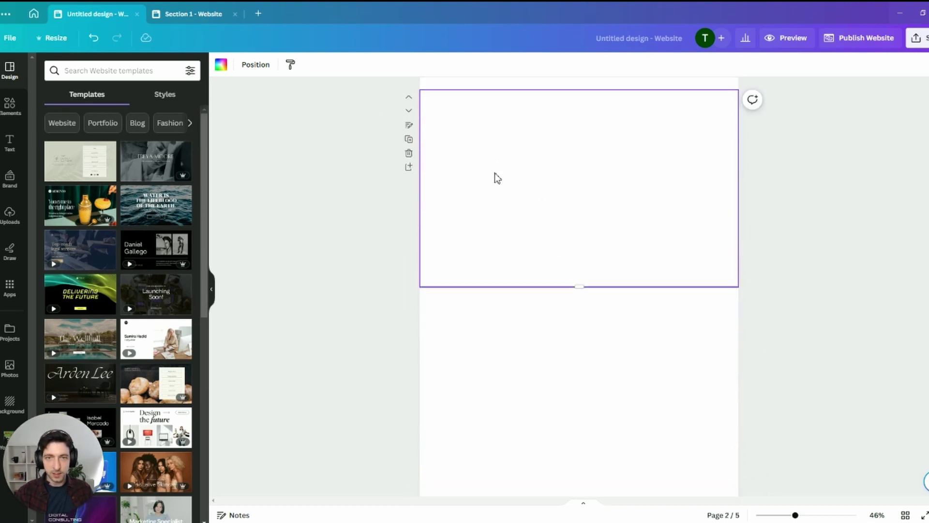
left_click(409, 112)
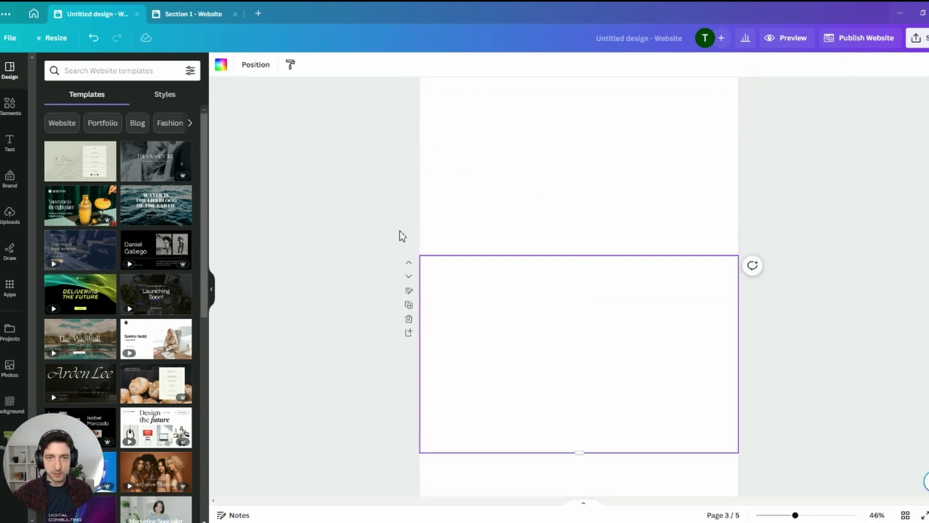
left_click(409, 278)
scroll(589, 187, "up", 3)
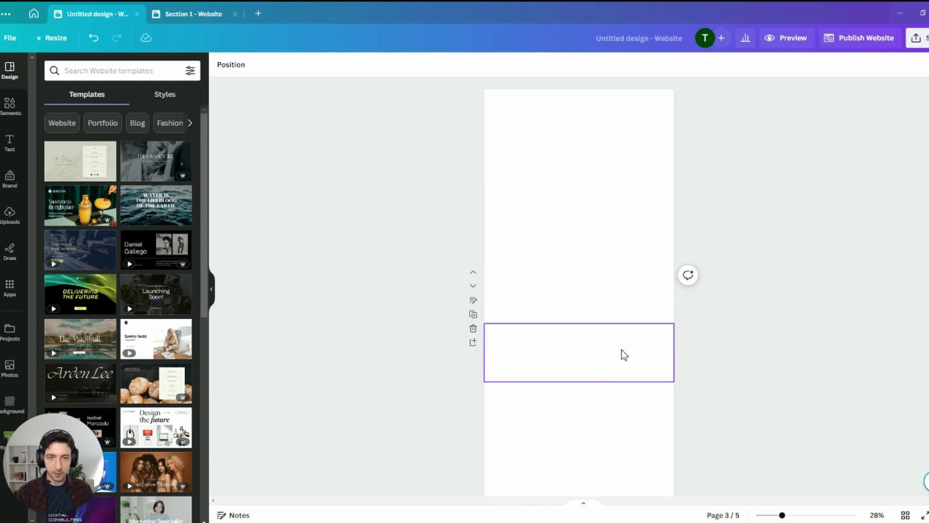
scroll(627, 336, "up", 5)
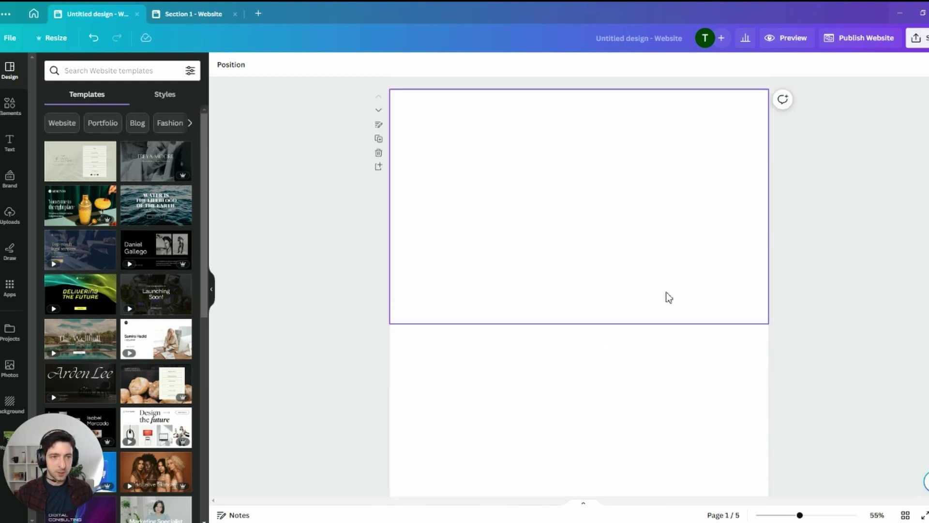
Post the Section 3 Four/Three images and Section 4 image text overlay comments.
left_click(783, 100)
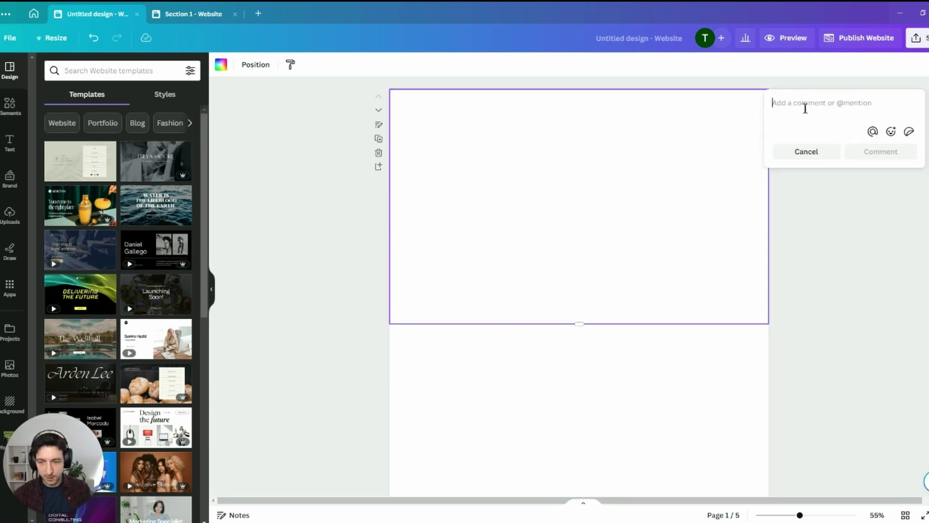
type("Sec")
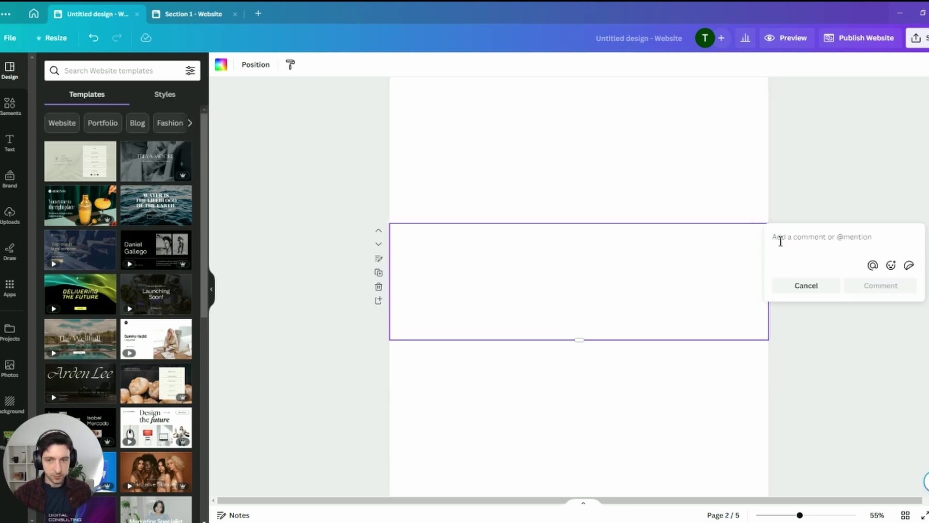
type("Section 2")
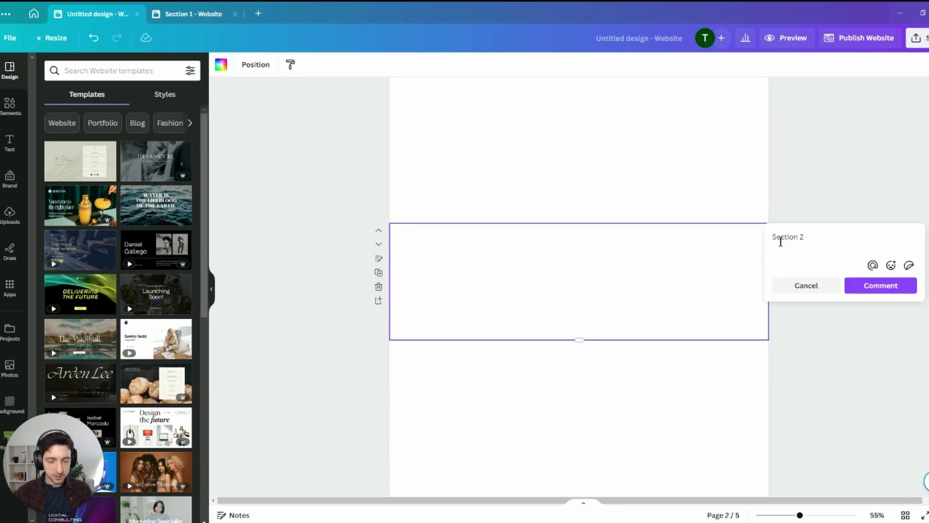
type(" -")
scroll(832, 89, "down", 3)
type("image text overlay")
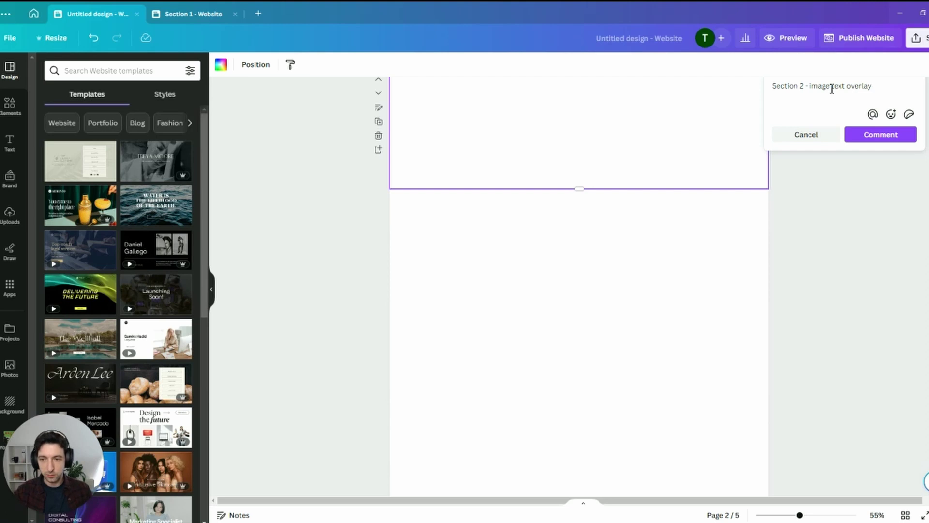
scroll(765, 228, "up", 3)
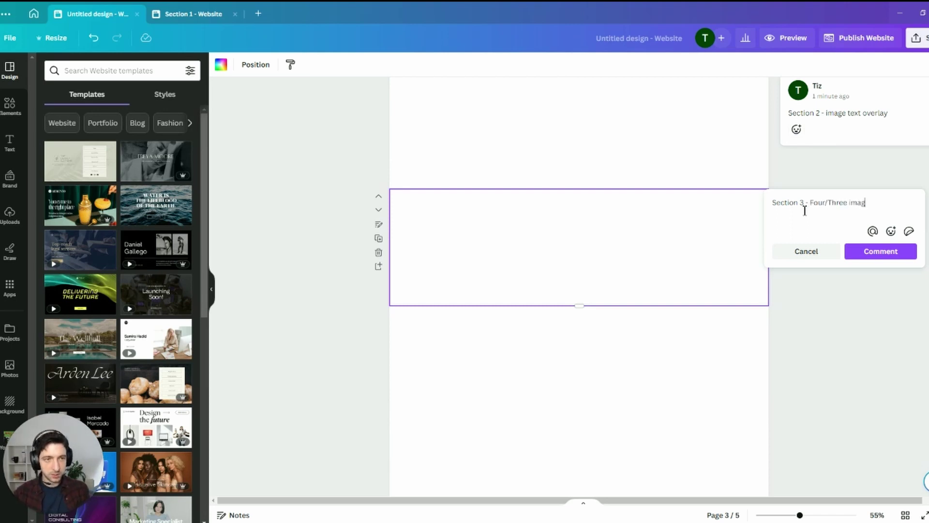
left_click(877, 256)
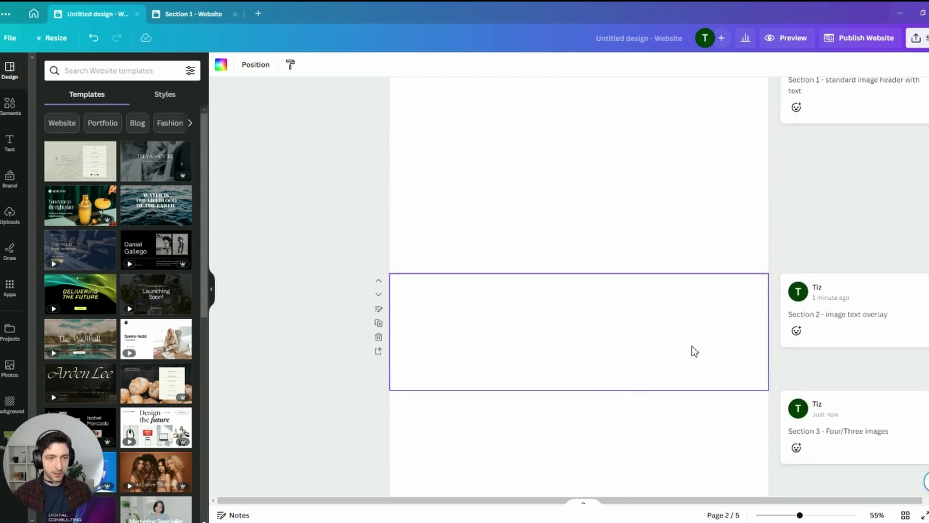
type("Section 4 - image text overlay")
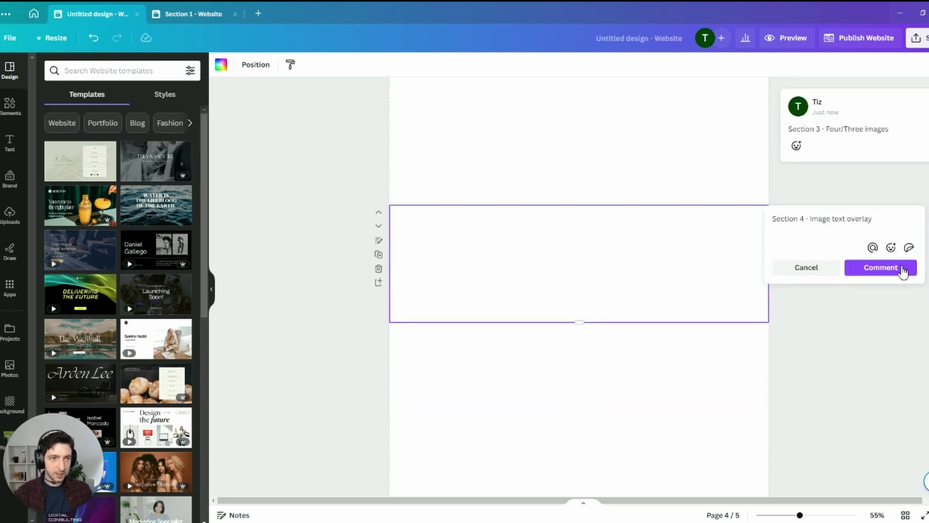
left_click(903, 269)
Reuse the Section 1 comment text to post a Section 5 standard image header comment on page 5.
scroll(788, 270, "up", 15)
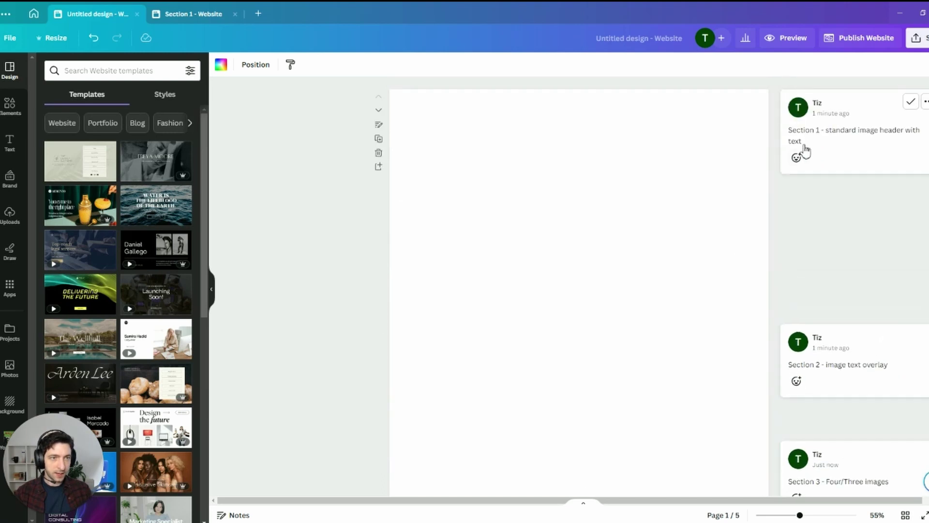
left_click(816, 142)
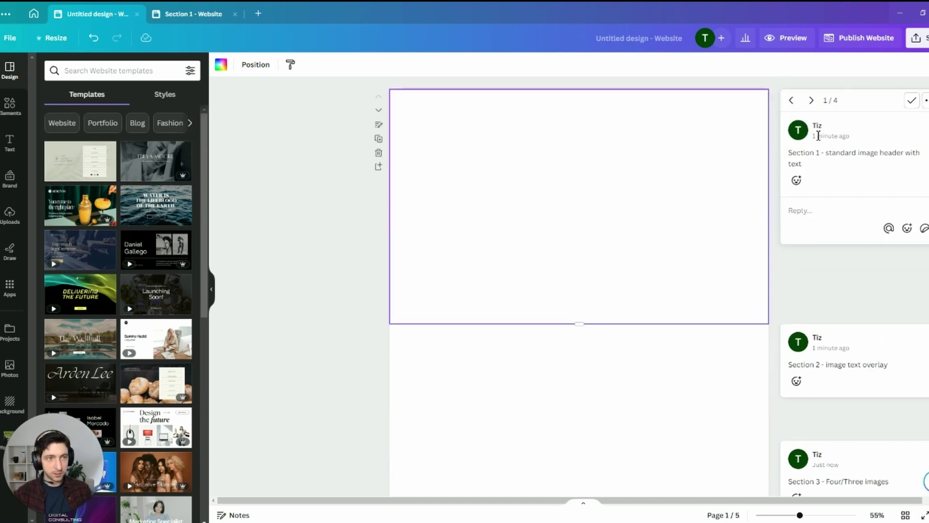
left_click_drag(785, 164, 771, 152)
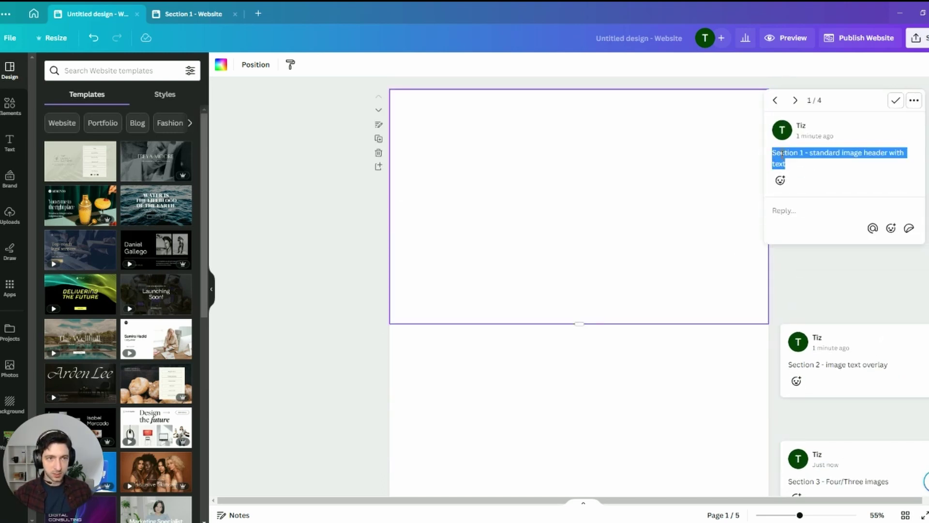
scroll(749, 205, "down", 15)
left_click(715, 266)
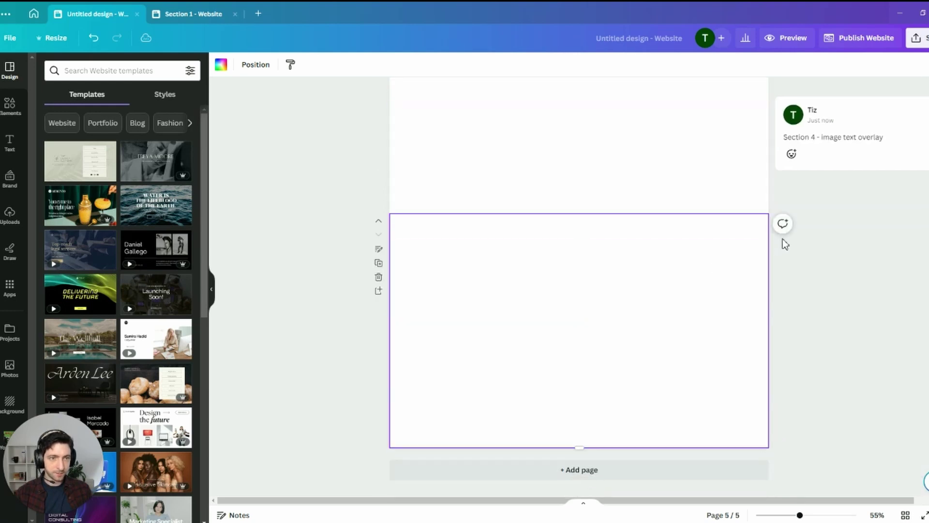
left_click(782, 222)
type("Section 5 - standard image header with text")
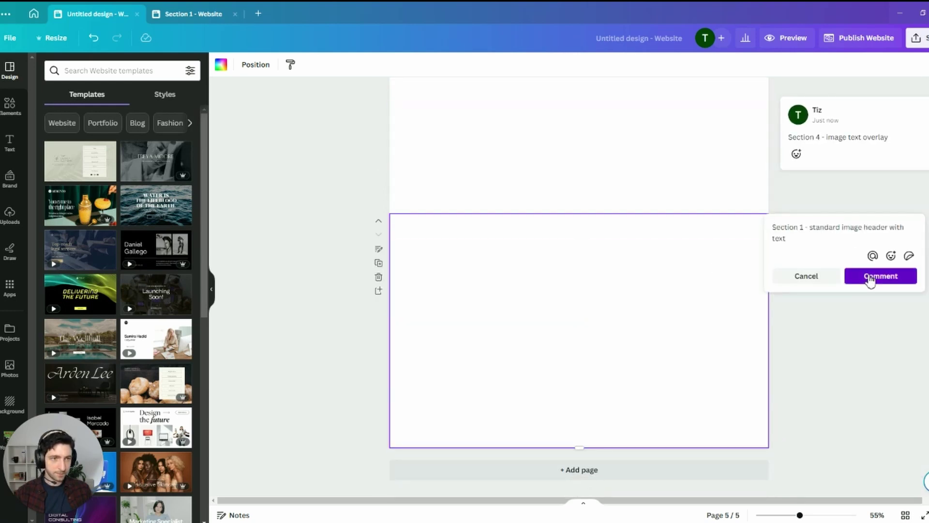
left_click(881, 276)
scroll(421, 305, "down", 5, "ctrl")
scroll(440, 317, "up", 5)
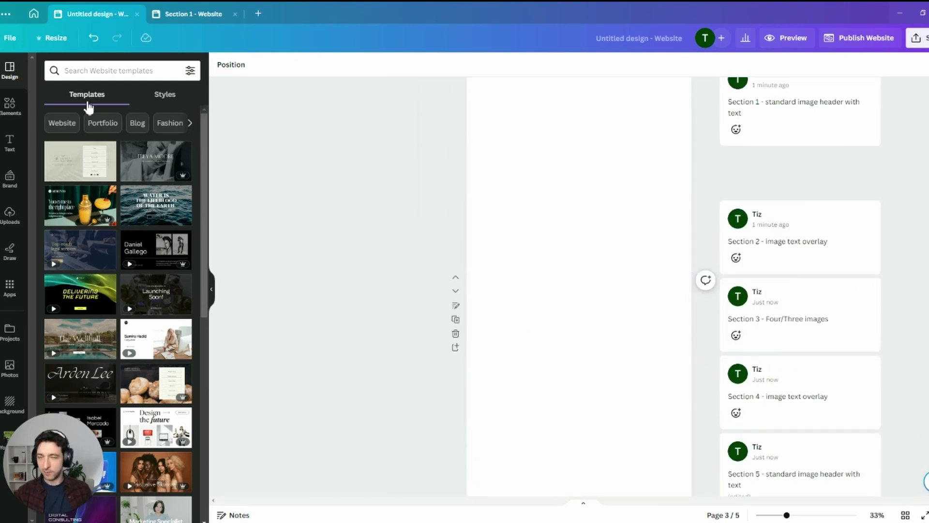
left_click(179, 16)
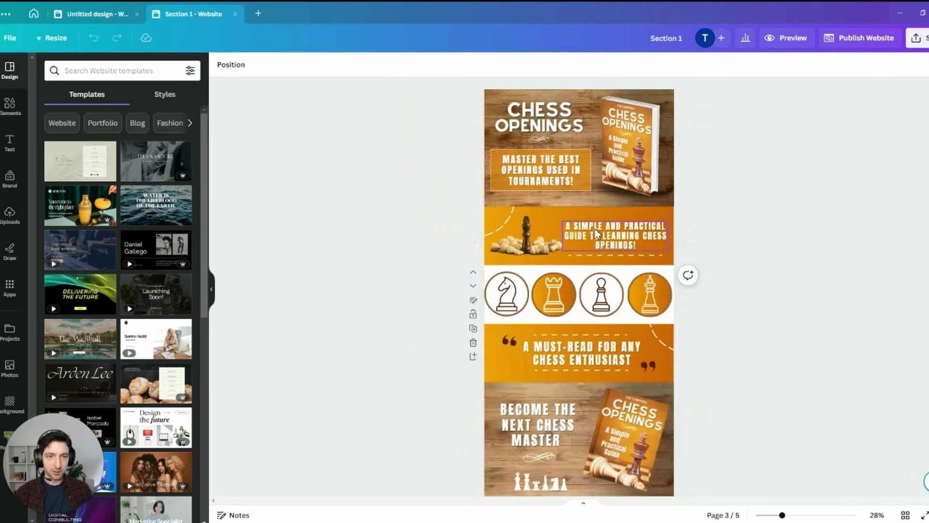
scroll(629, 251, "down", 2)
key("ctrl+Tab")
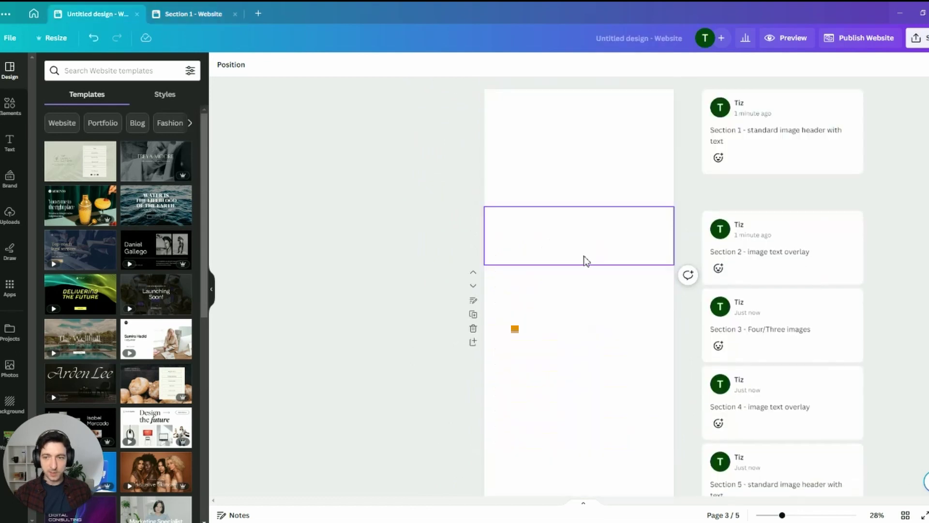
scroll(583, 256, "down", 1)
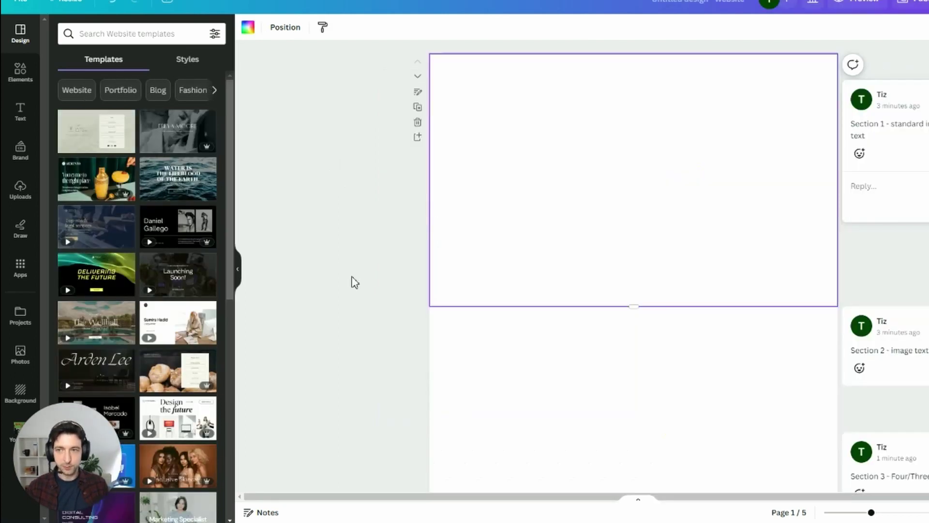
Paste the wood texture image onto the first page.
scroll(585, 191, "up", 2, "ctrl")
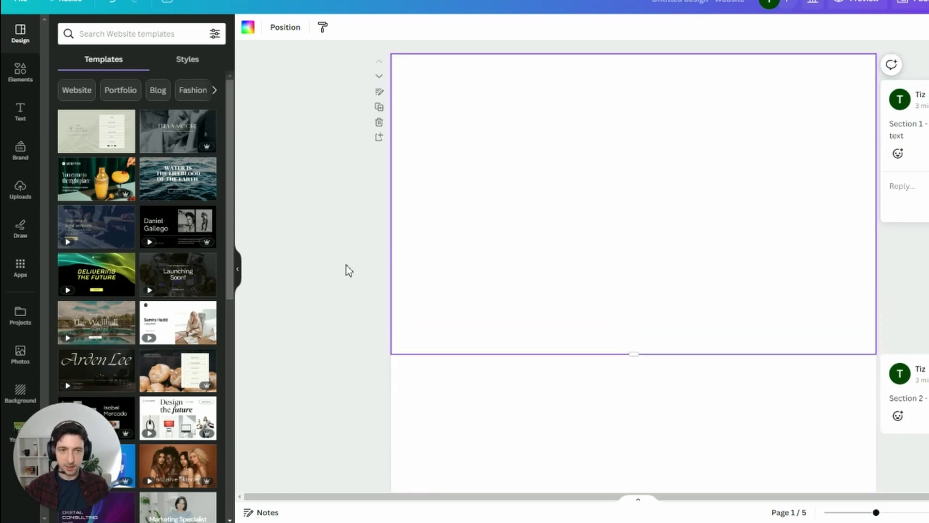
key("ctrl+v")
left_click(377, 356)
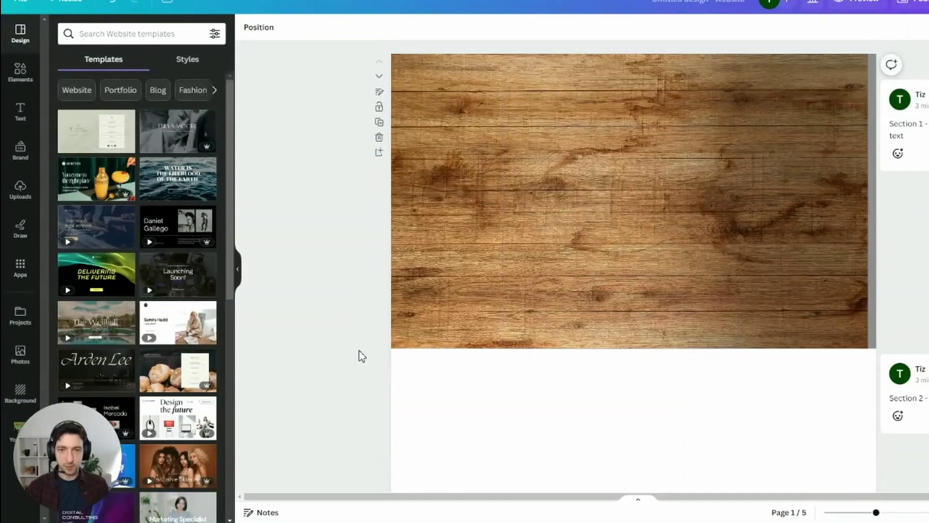
left_click(471, 263)
left_click(729, 197)
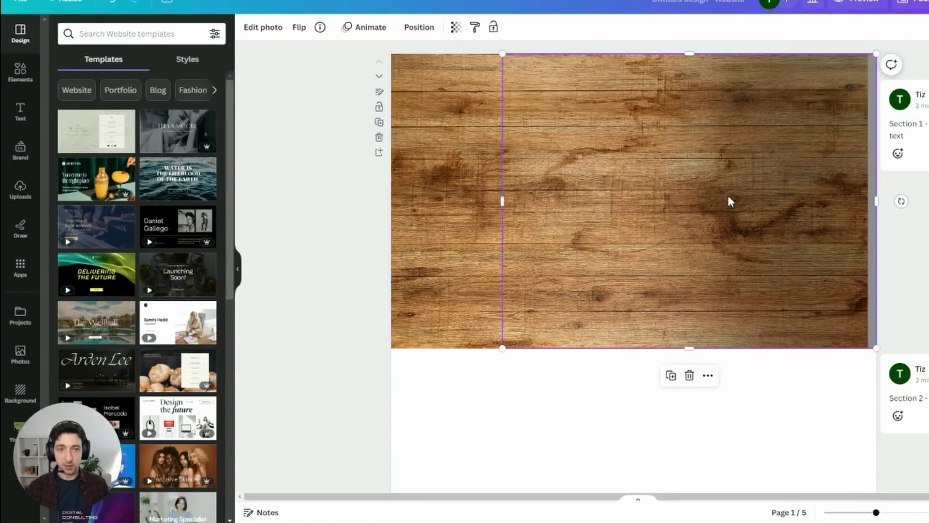
Check the page's layer stack, including the wood texture and gradient layers.
left_click(421, 28)
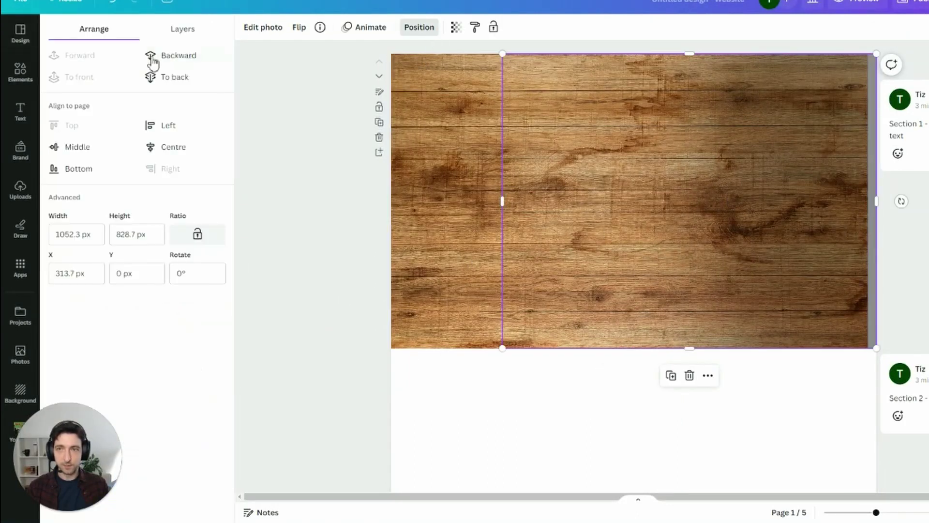
left_click(183, 30)
left_click(135, 139)
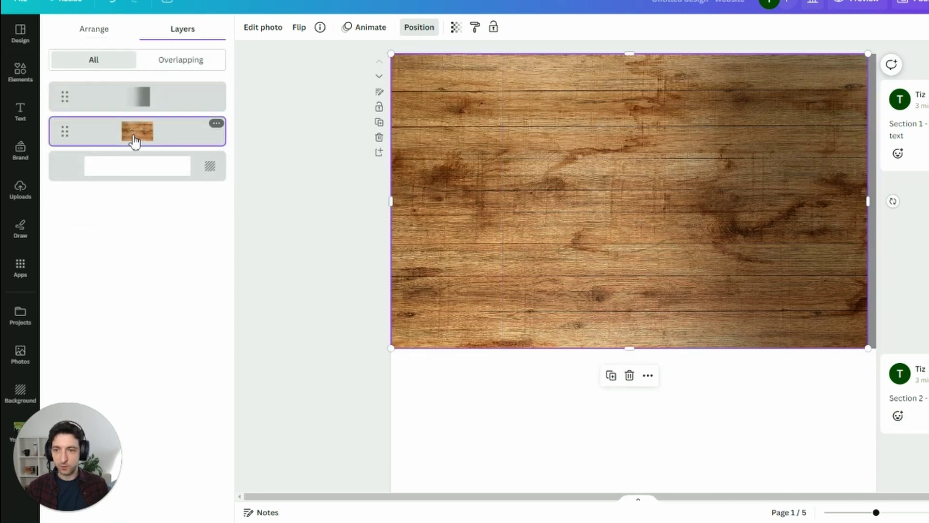
left_click(142, 109)
left_click(327, 220)
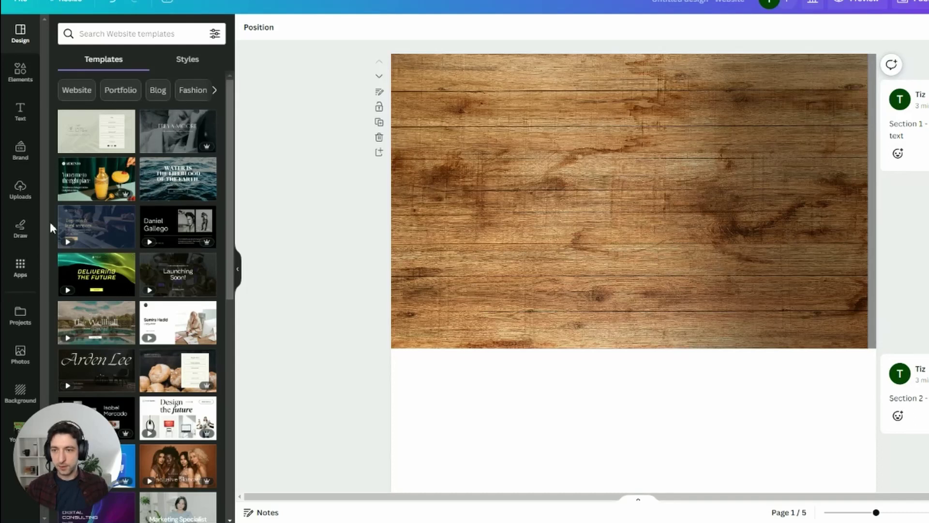
Search the Elements library for 'shadow' graphics and select the image on the right.
left_click(25, 79)
left_click(135, 35)
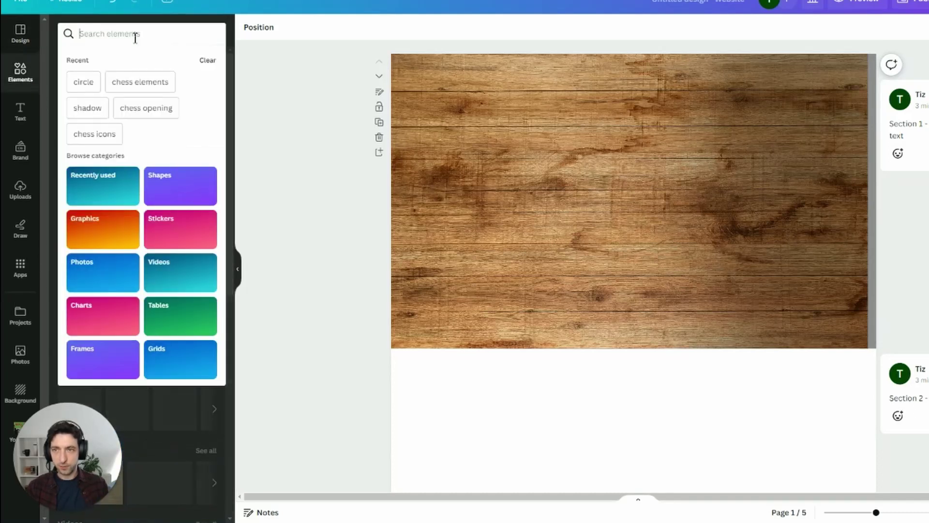
type("shadow")
key("Return")
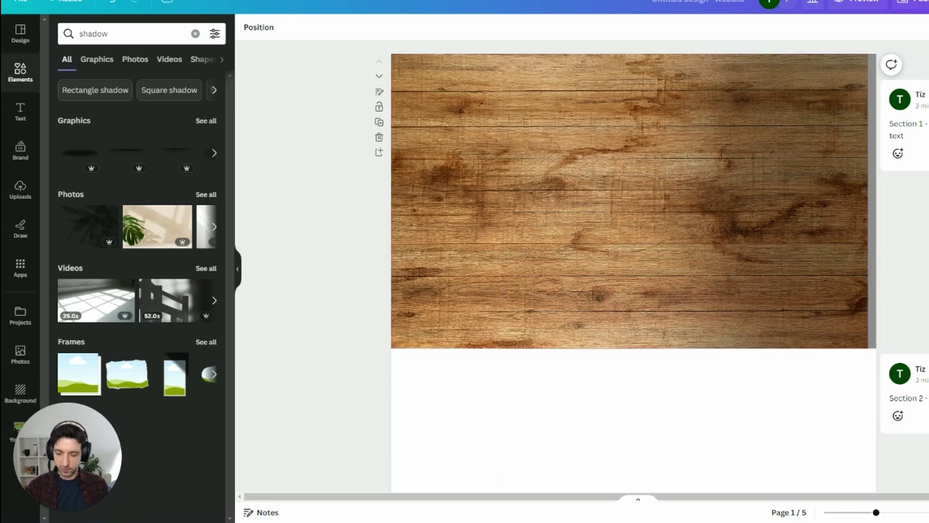
left_click(654, 241)
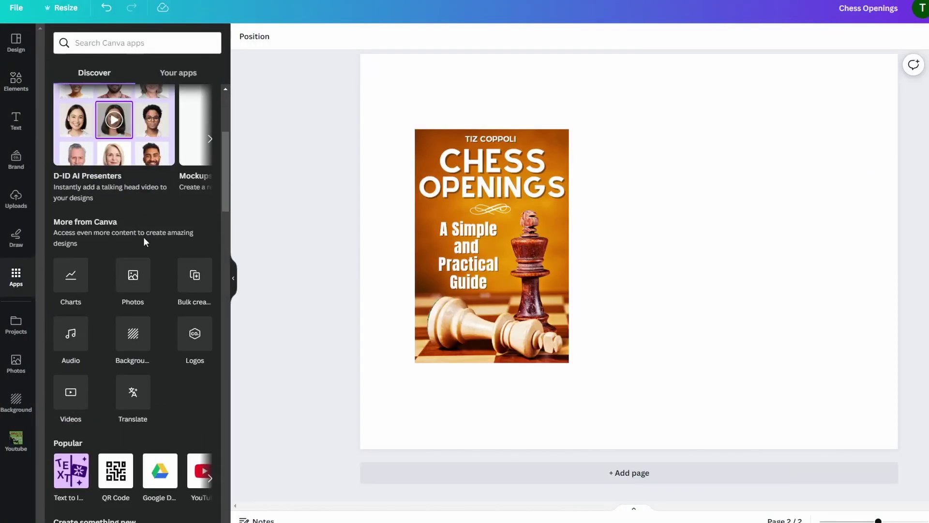
scroll(145, 298, "down", 4)
Find the Mockups app via an Apps search for 'mockup' and show all Print mockups.
left_click(132, 46)
type("mockup")
key("Return")
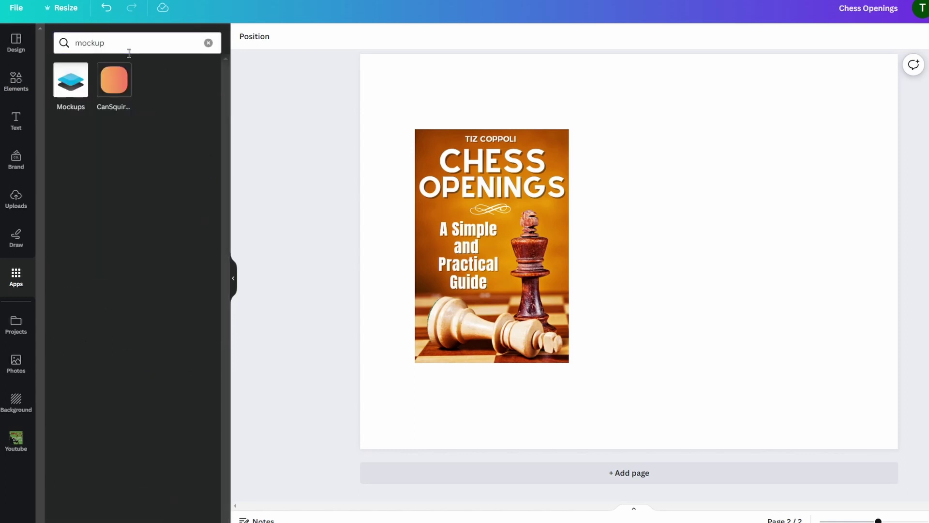
left_click(61, 90)
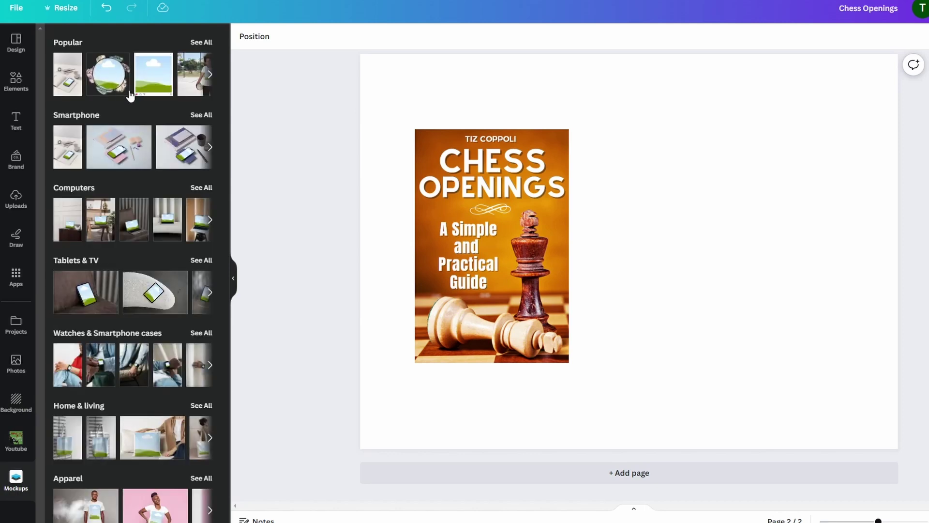
scroll(131, 140, "down", 2)
scroll(119, 158, "down", 4)
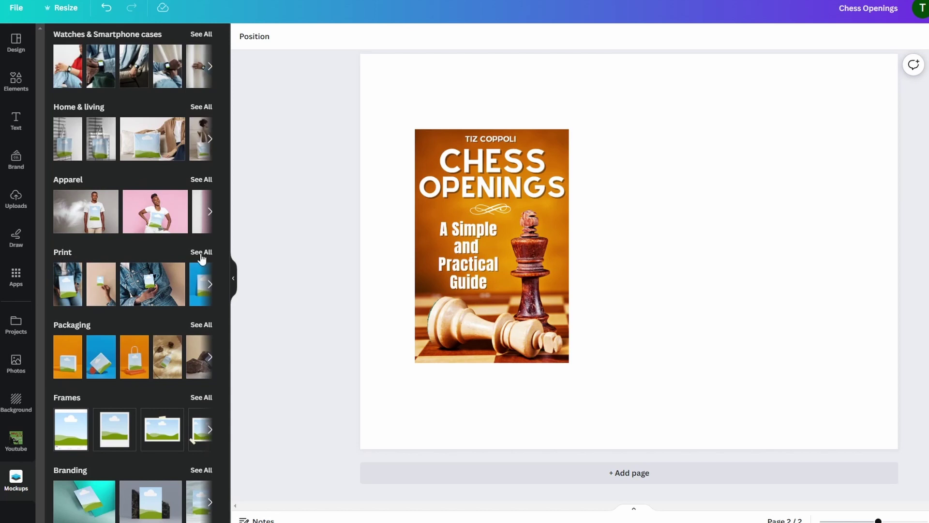
left_click(202, 253)
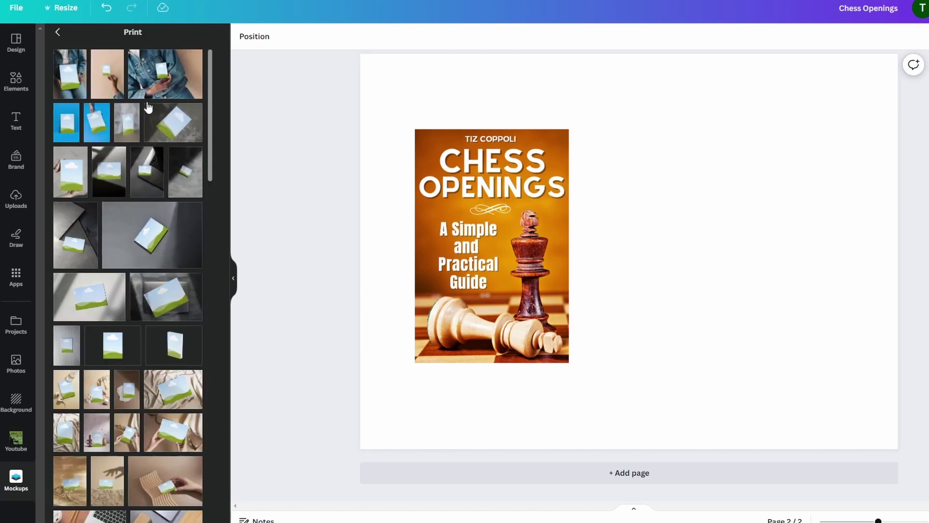
Add the standing book mockup, drop the chess cover into it, and centre it.
scroll(104, 115, "down", 2)
scroll(104, 115, "down", 1)
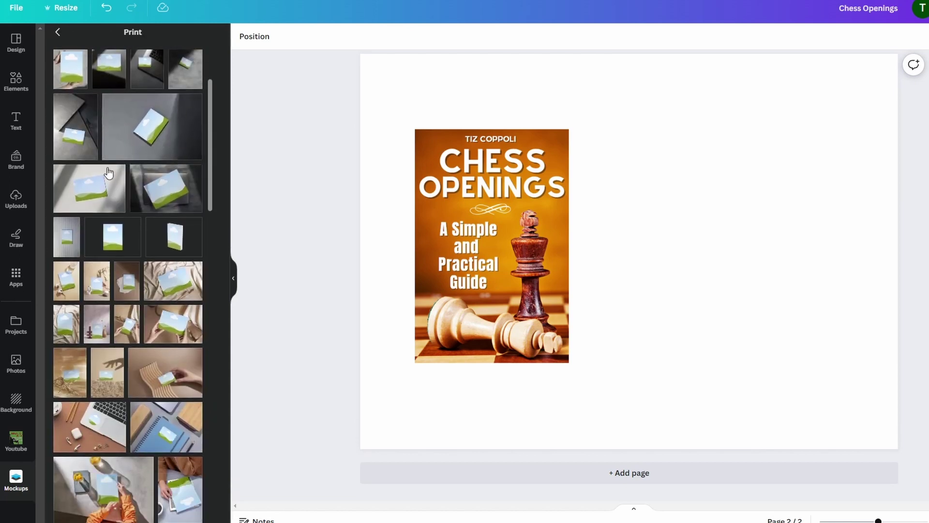
left_click(163, 248)
left_click(477, 234)
left_click_drag(476, 234, 725, 240)
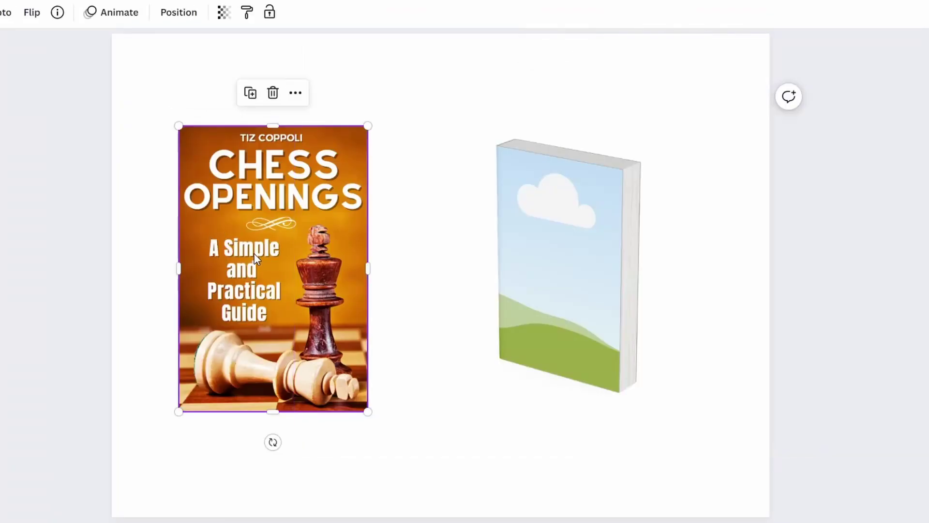
left_click_drag(560, 261, 557, 265)
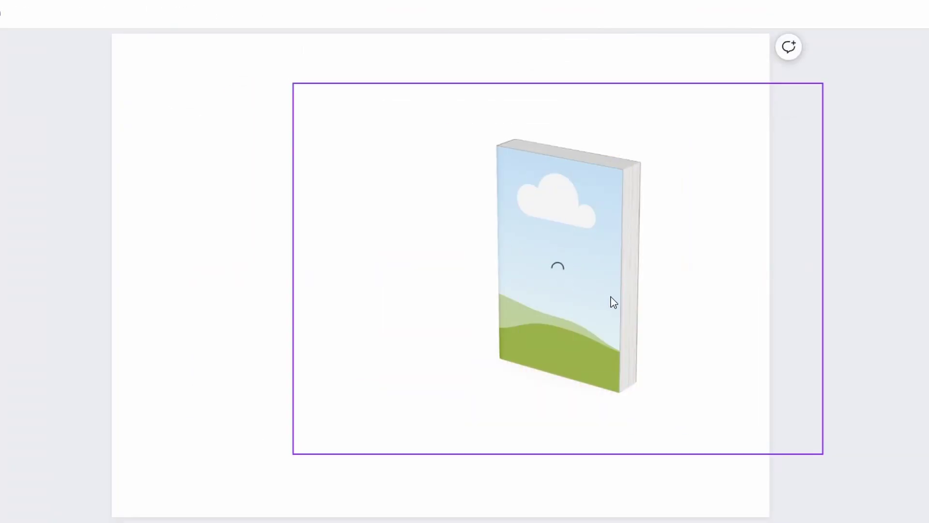
left_click_drag(610, 301, 500, 304)
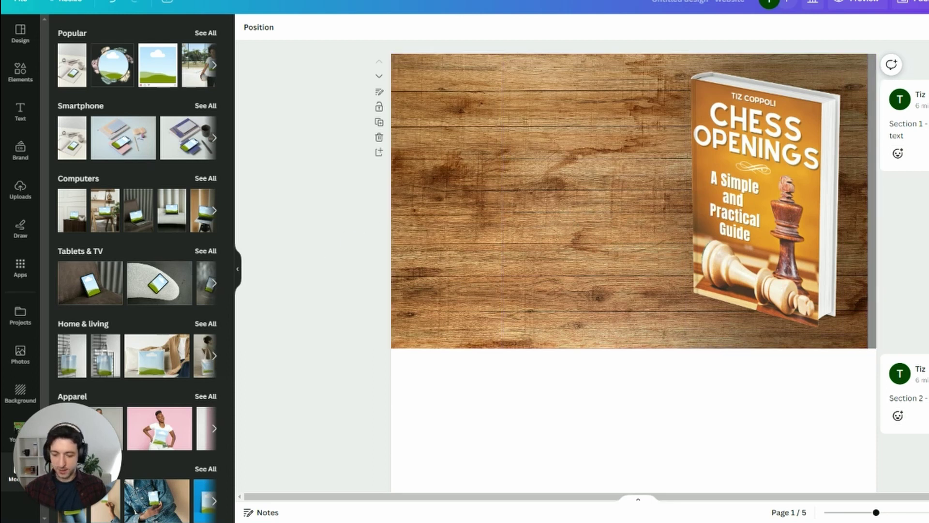
Paste the CHESS OPENINGS title onto the page and select its CHESS and OPENINGS text boxes.
type("CHESS OPENINGS")
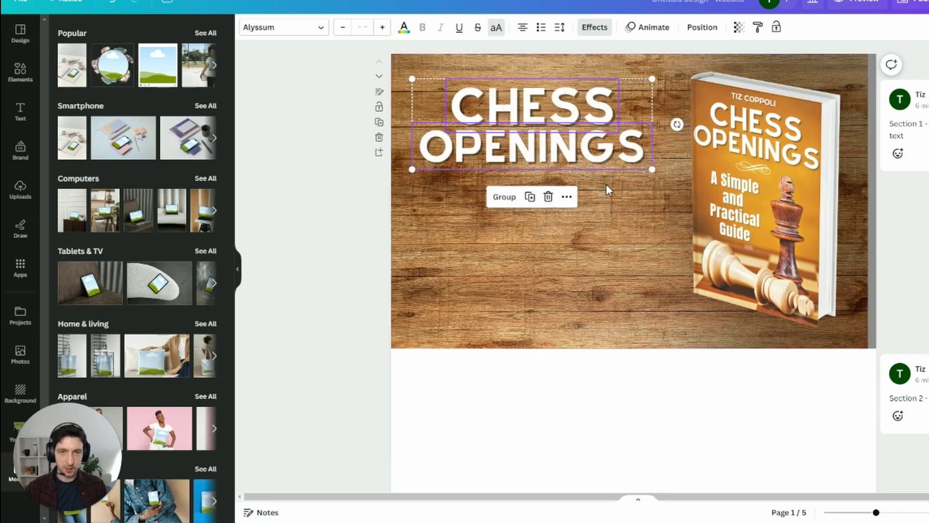
left_click(351, 247)
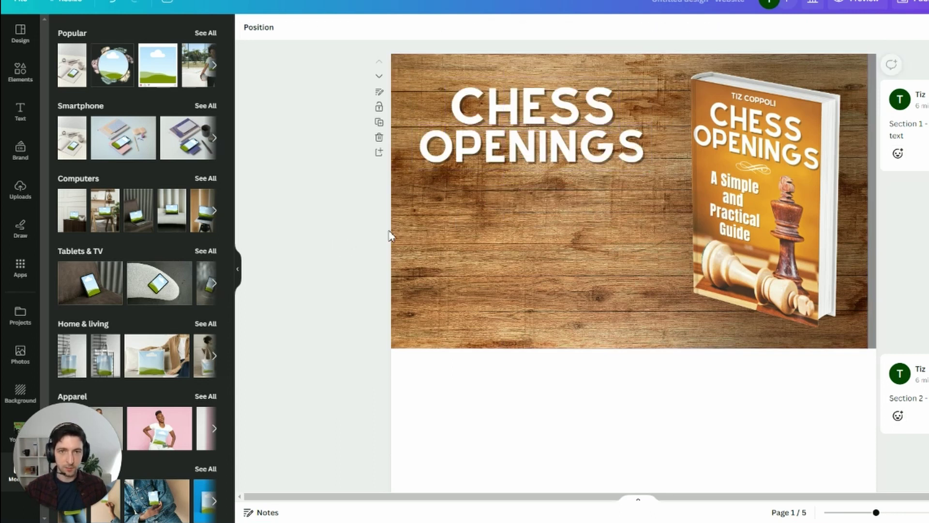
left_click(522, 109)
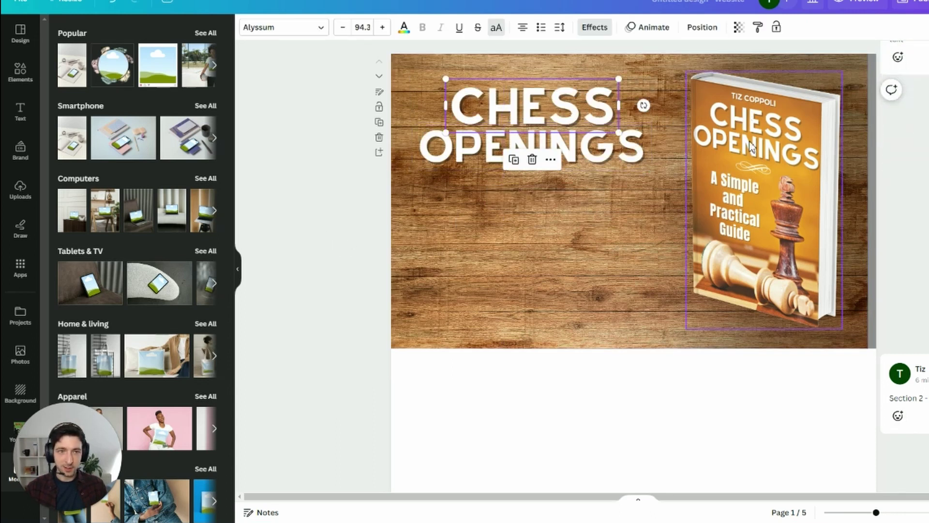
left_click(463, 152)
left_click(532, 104)
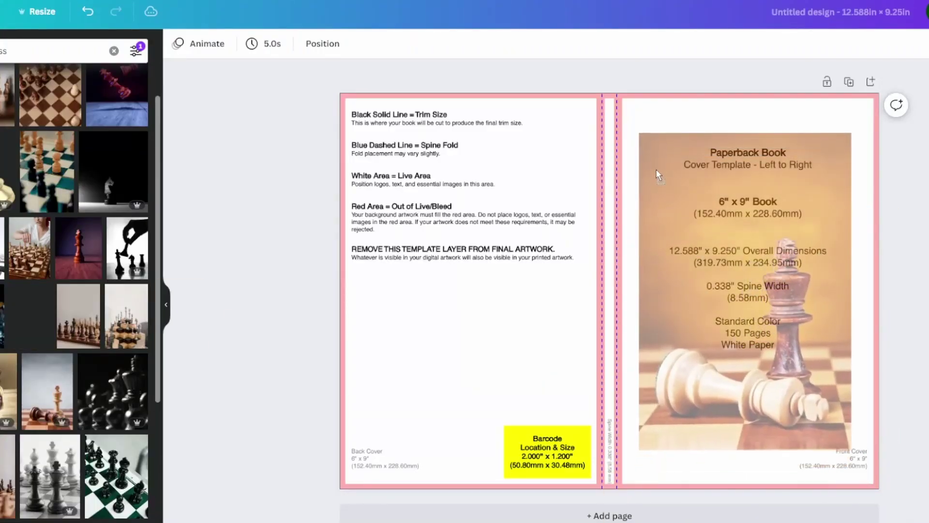
Extend the cover photo to the bleed edge and place the dark shadow behind the headline.
left_click_drag(639, 136, 616, 97)
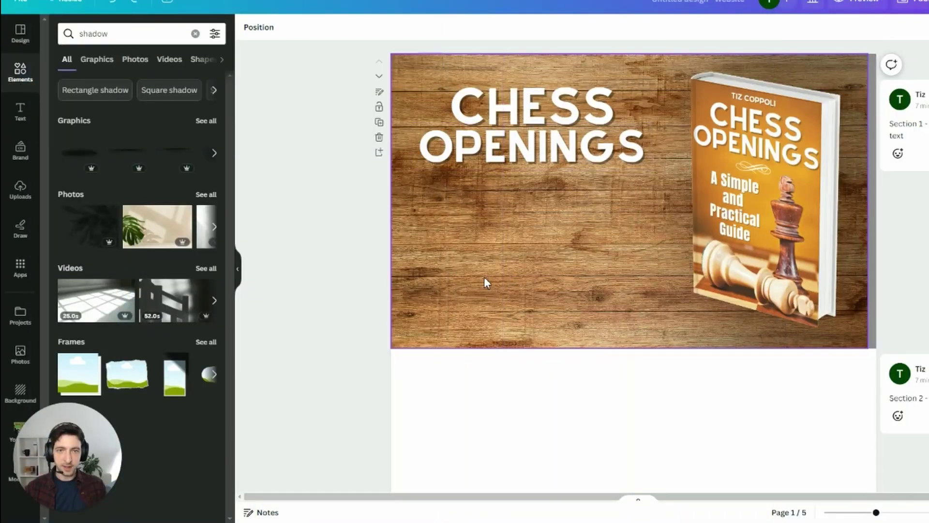
left_click(476, 277)
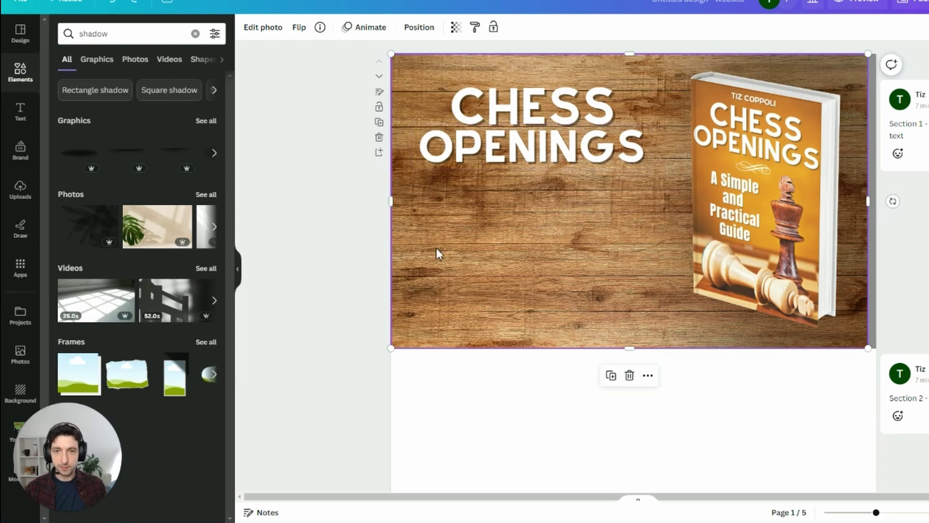
left_click(410, 281)
left_click_drag(528, 195, 527, 165)
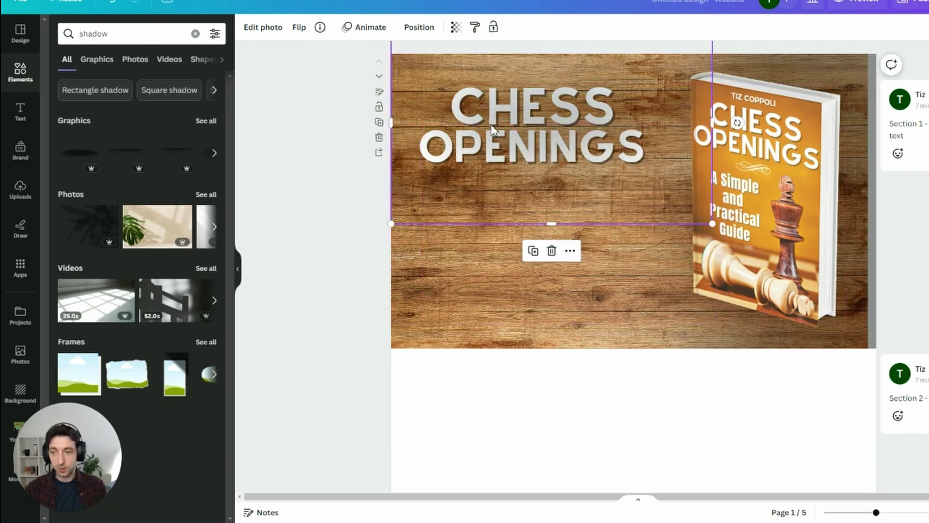
Move the shadow layer below the CHESS and OPENINGS layers.
left_click(419, 28)
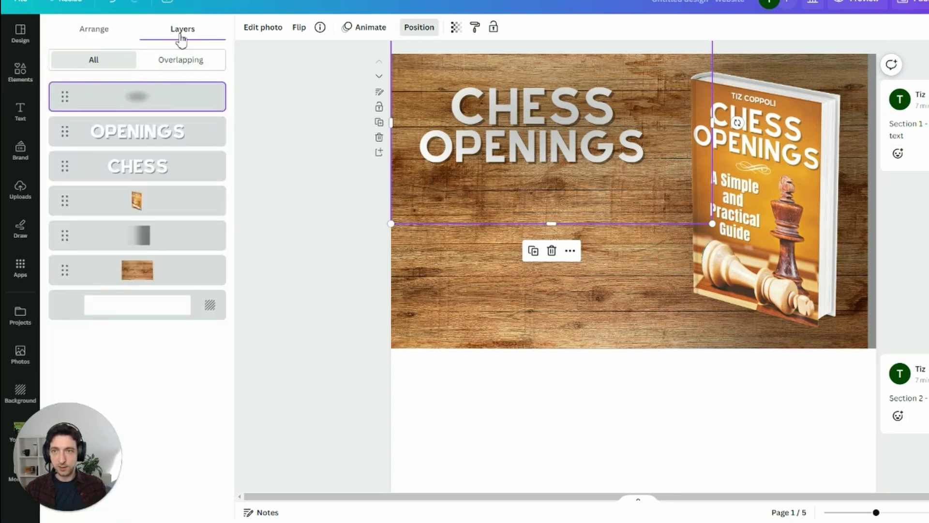
left_click_drag(141, 97, 145, 173)
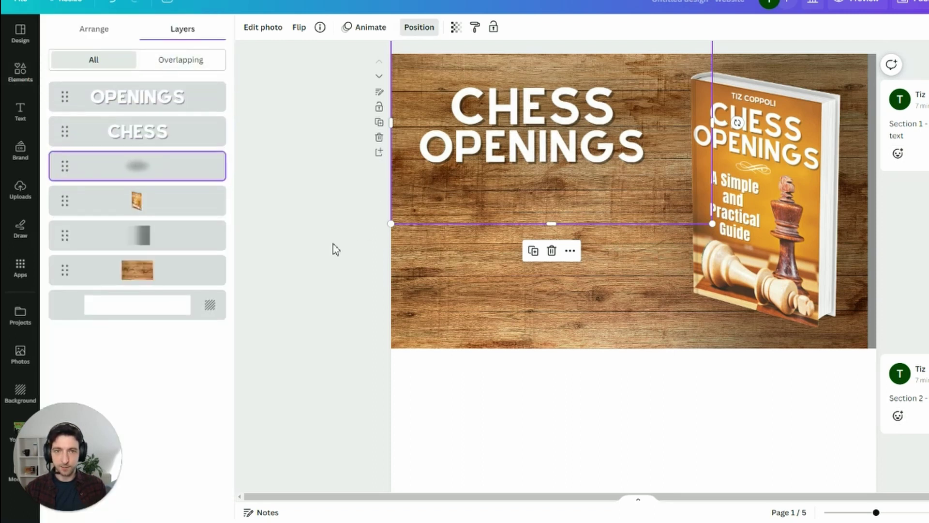
left_click(473, 283)
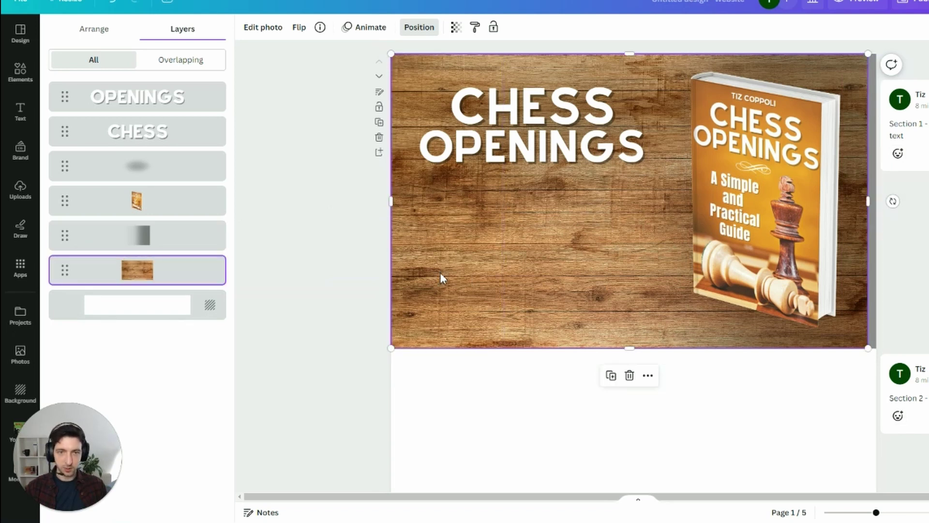
Paste a flourish below OPENINGS and the orange MASTER THE BEST OPENINGS USED IN TOURNAMENTS! banner.
key("ctrl+v")
left_click(439, 256)
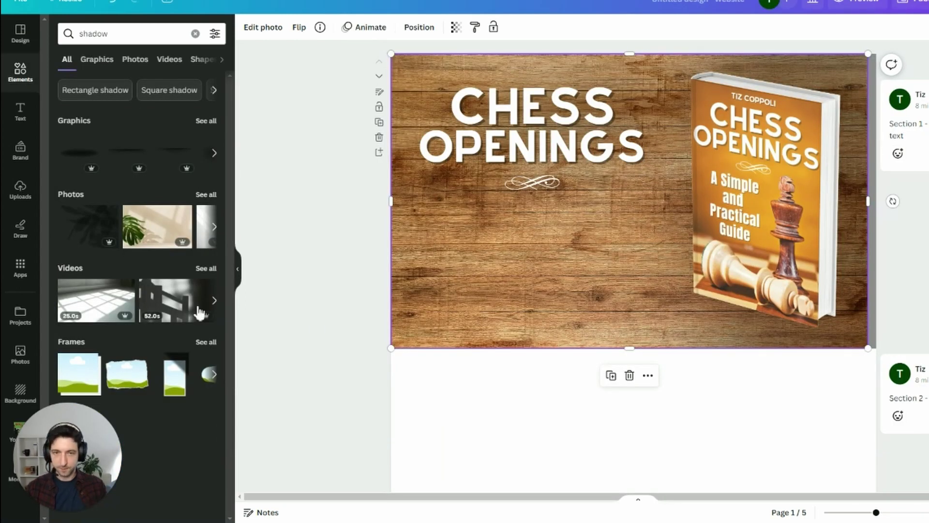
key("ctrl+v")
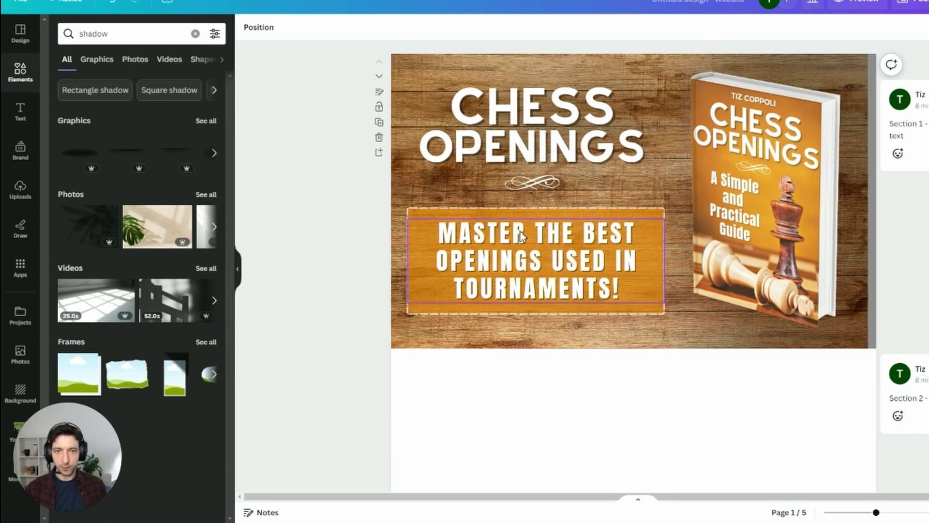
Paste a golden-yellow-to-deep-orange gradient onto page 2 and check it in the colour picker.
scroll(317, 323, "down", 2)
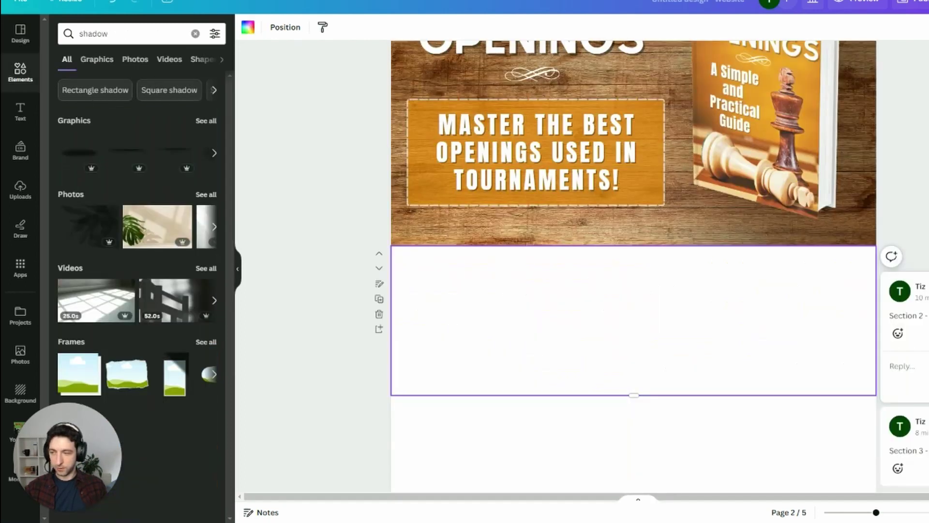
key("ctrl+alt+v")
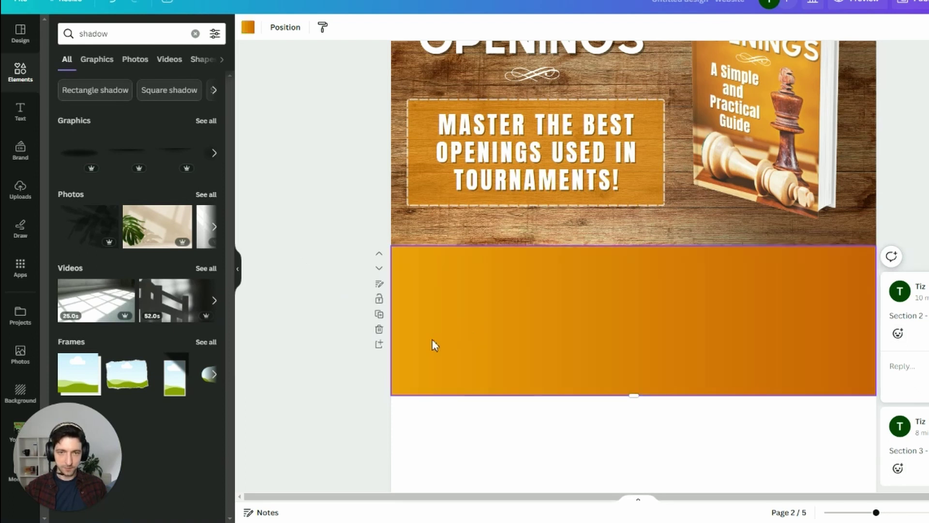
left_click(247, 27)
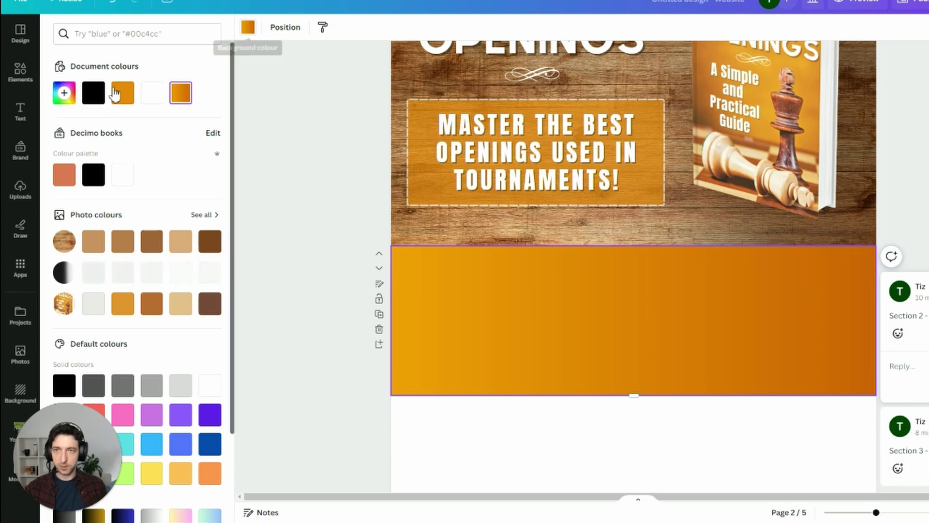
left_click(67, 95)
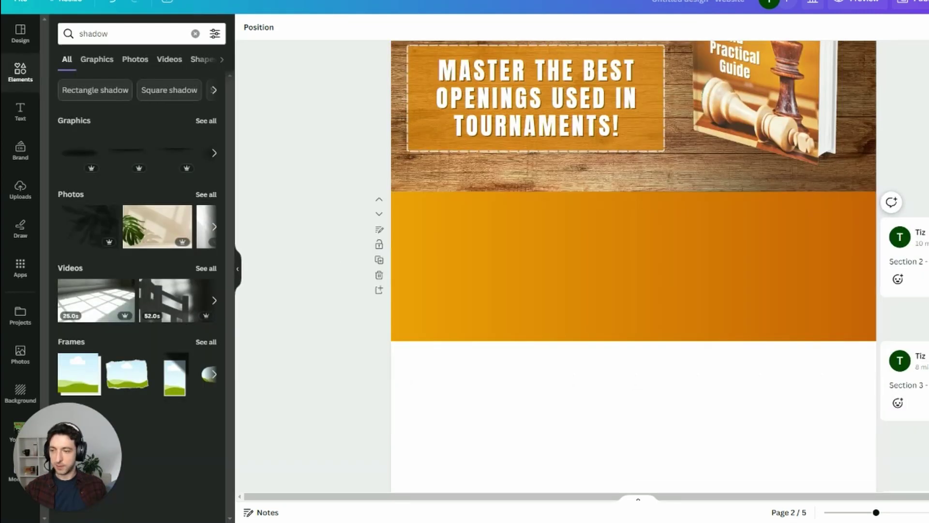
Paste the 'A SIMPLE AND PRACTICAL GUIDE TO LEARNING CHESS OPENINGS!' heading group with its dashed line.
key("ctrl+z")
left_click(289, 367)
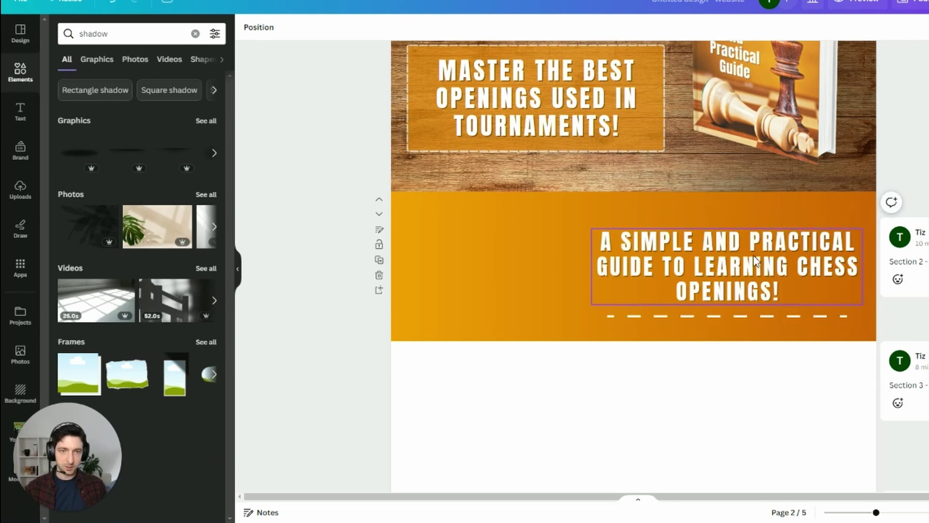
scroll(591, 127, "up", 1)
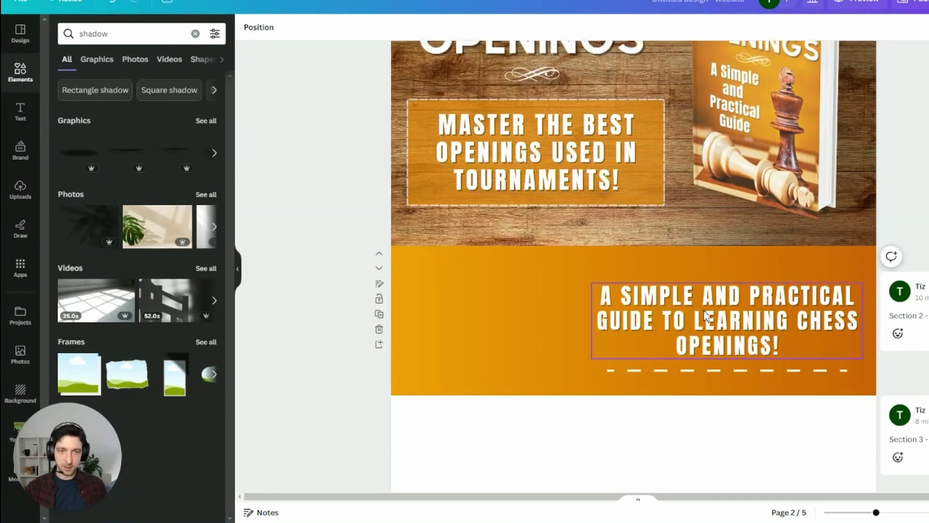
scroll(708, 329, "down", 2)
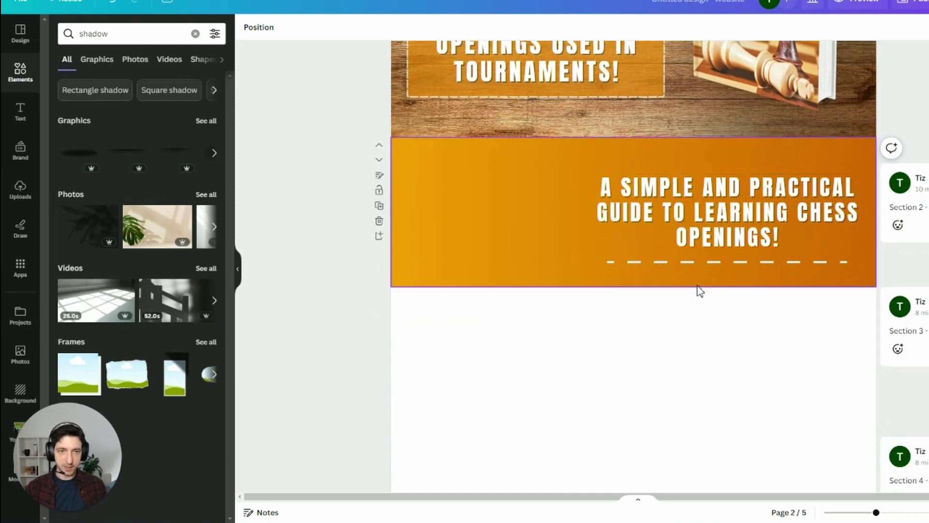
left_click(715, 263)
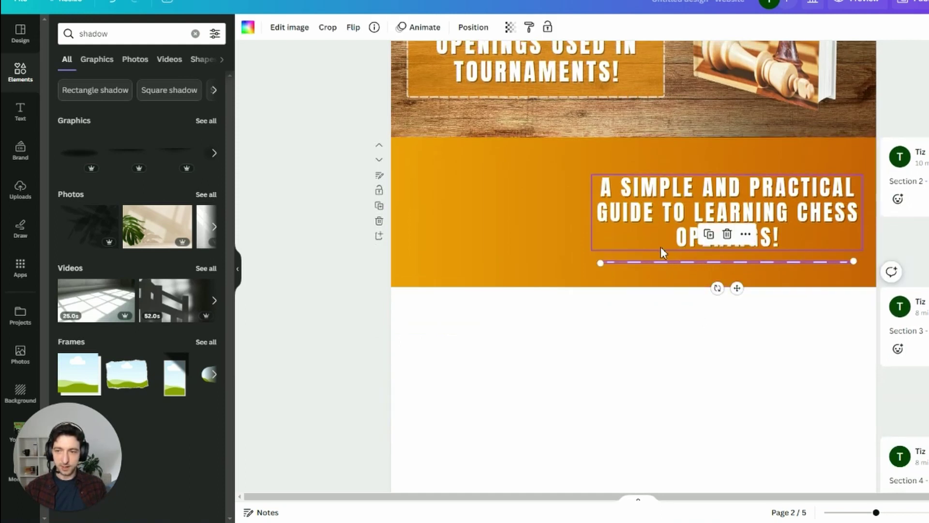
scroll(611, 262, "up", 2)
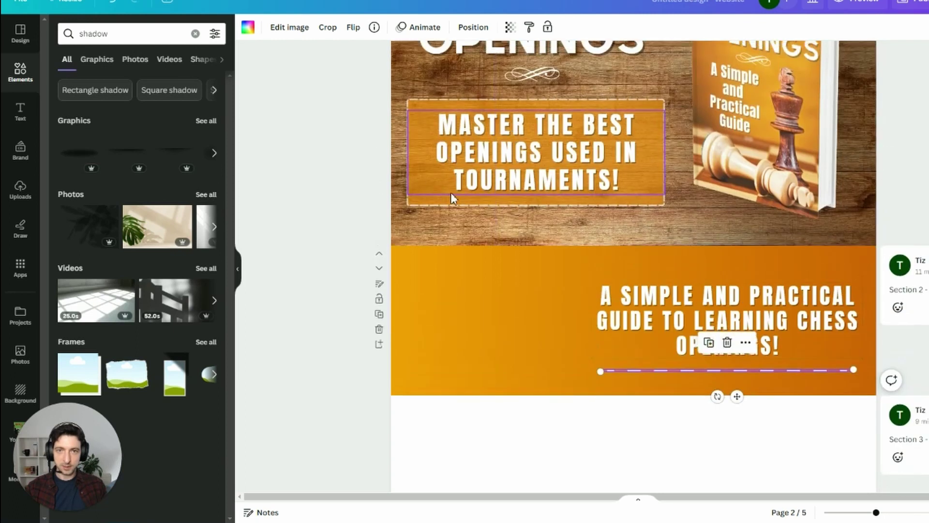
left_click(238, 323)
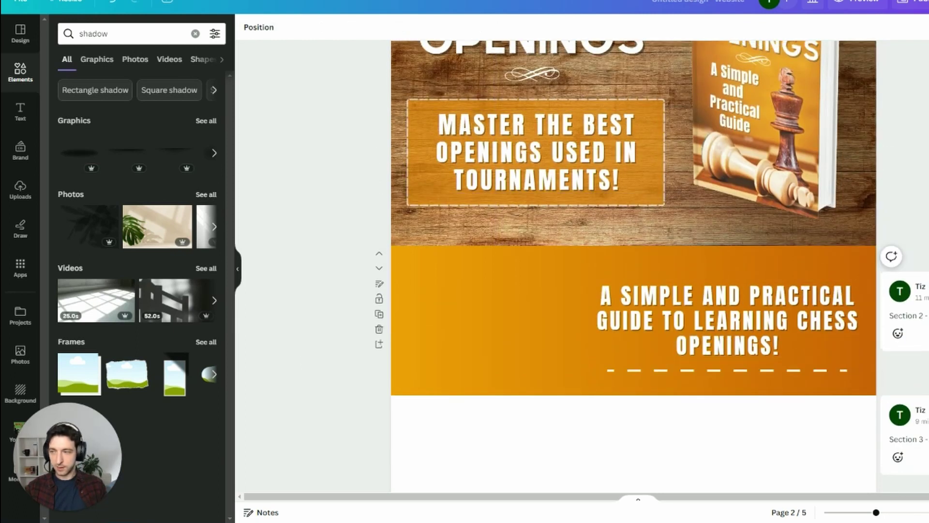
Search Elements graphics for 'chess' and paste the chess-pieces photo into the orange section.
left_click(19, 78)
left_click(116, 33)
type("chess")
key("Return")
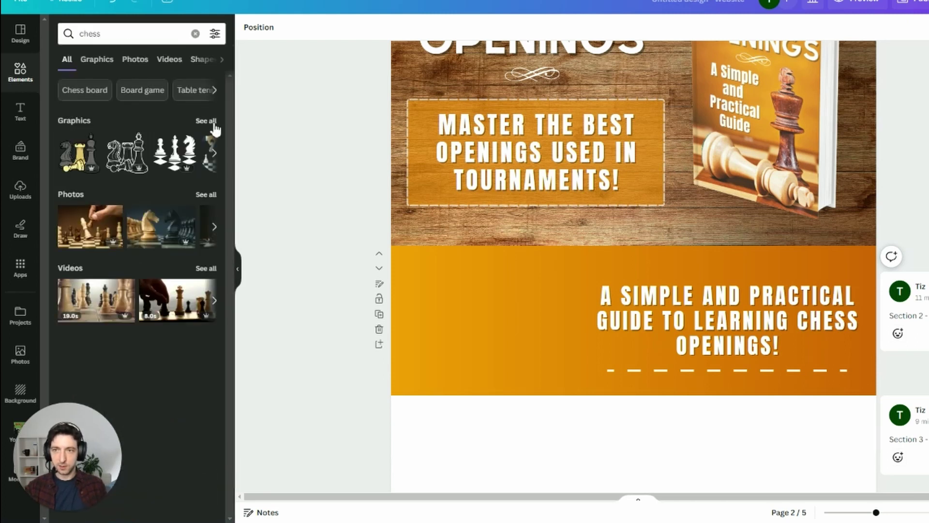
left_click(97, 59)
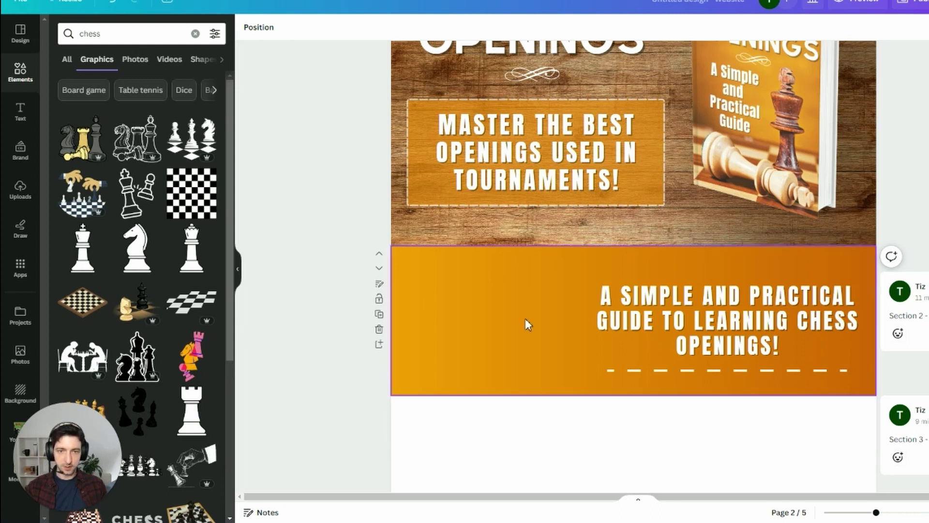
key("ctrl+v")
left_click(338, 403)
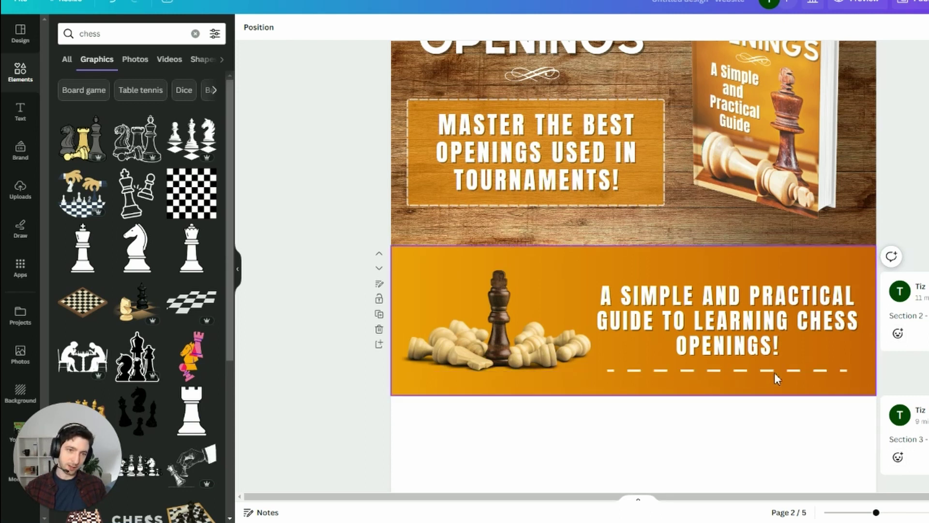
Paste a dashed arc decoration and place it at the section's top-left corner.
key("ctrl+v")
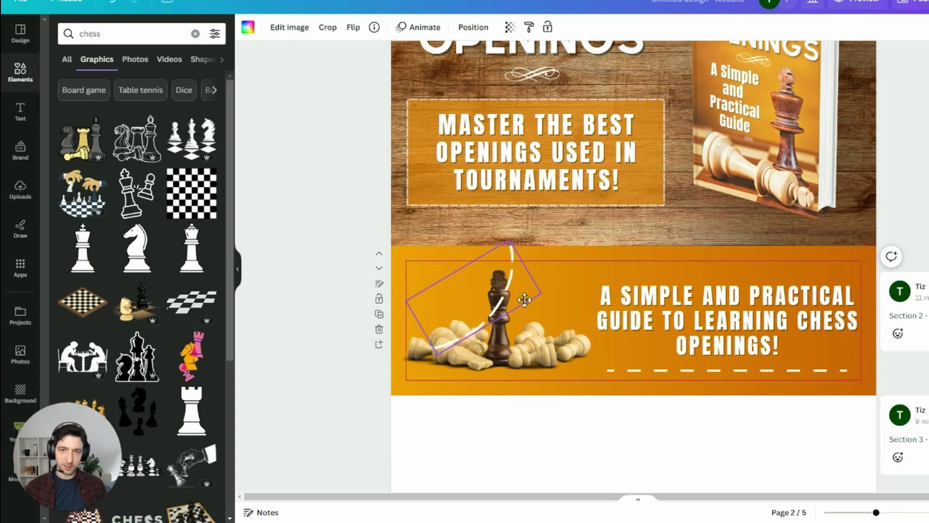
left_click_drag(481, 289, 431, 266)
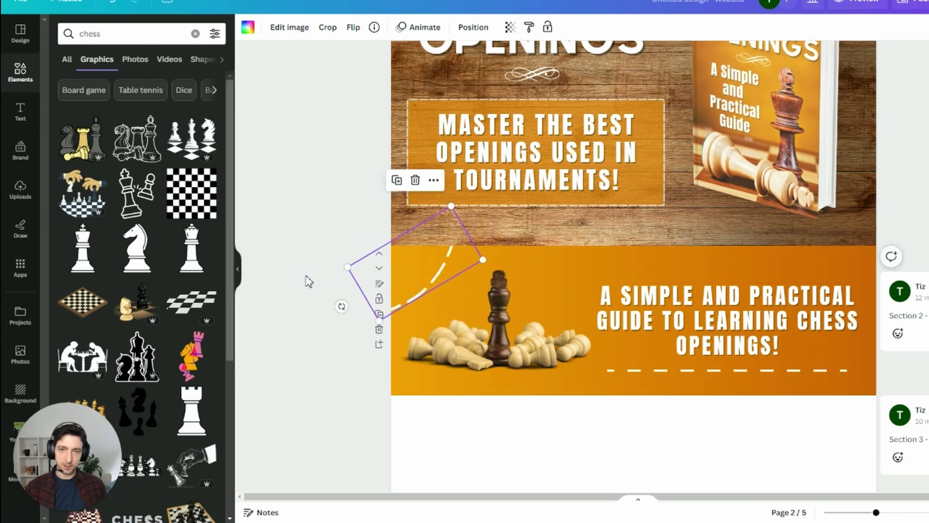
left_click(303, 296)
scroll(304, 296, "down", 2)
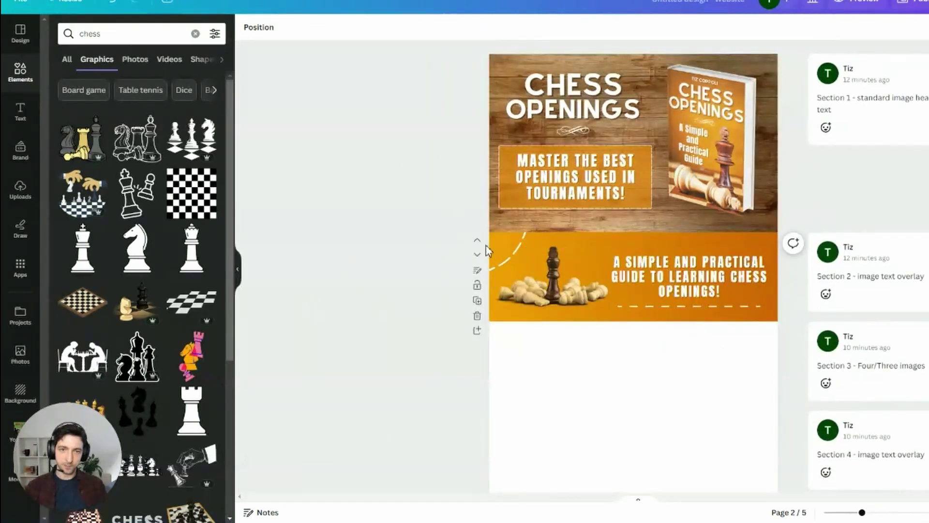
scroll(719, 353, "up", 1)
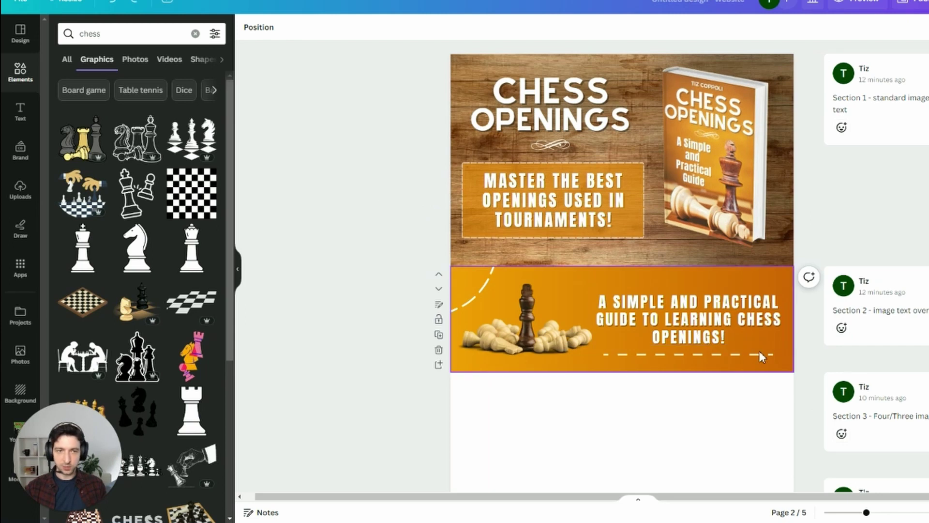
scroll(755, 356, "up", 1)
scroll(581, 271, "up", 1)
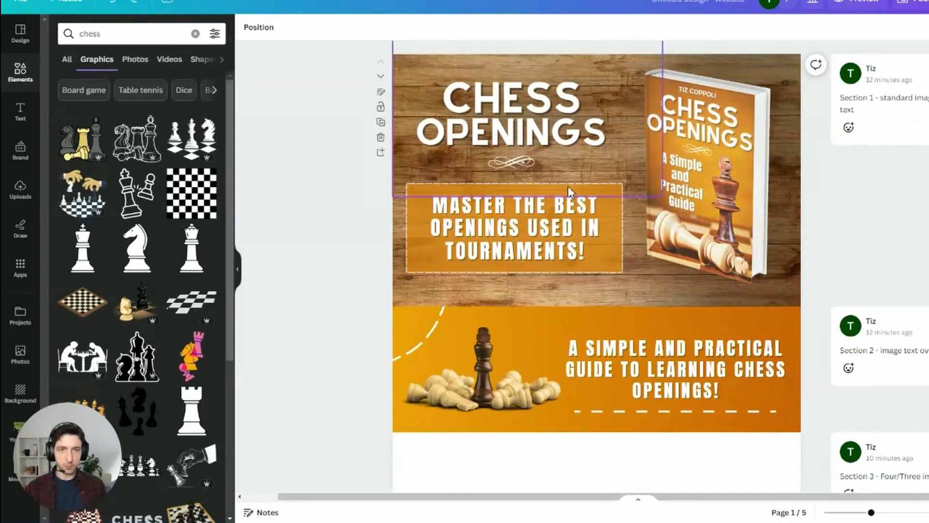
scroll(406, 188, "down", 2)
Add a 'shadow' graphic, then shrink, tilt about 5 degrees and position it under the book.
scroll(581, 266, "up", 2)
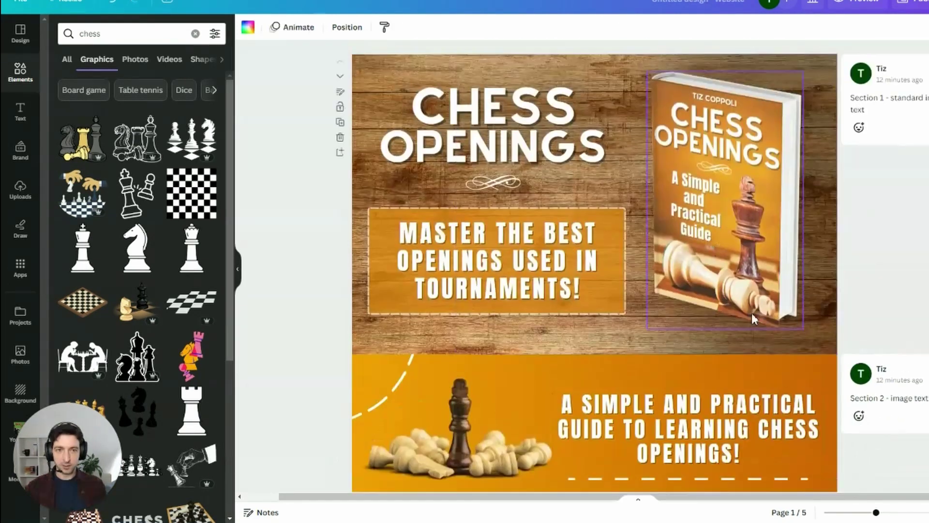
left_click(21, 72)
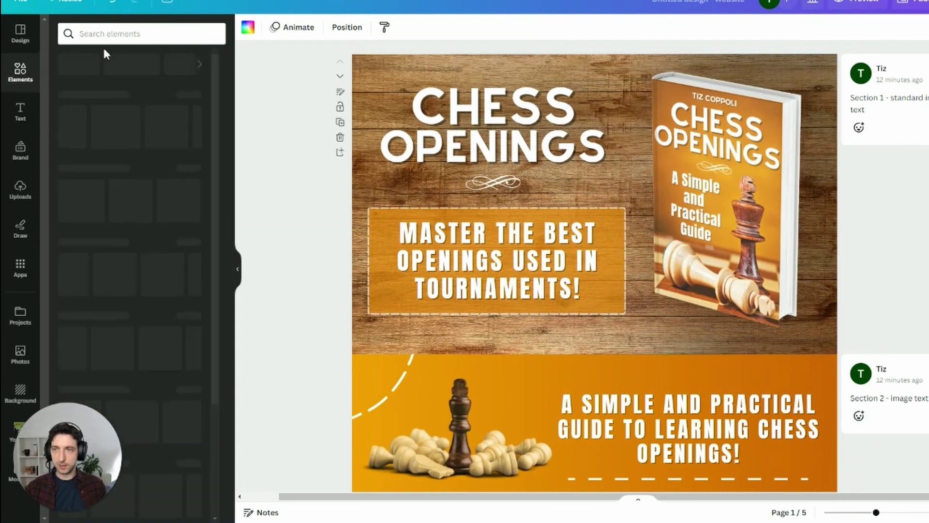
left_click(119, 30)
left_click(127, 82)
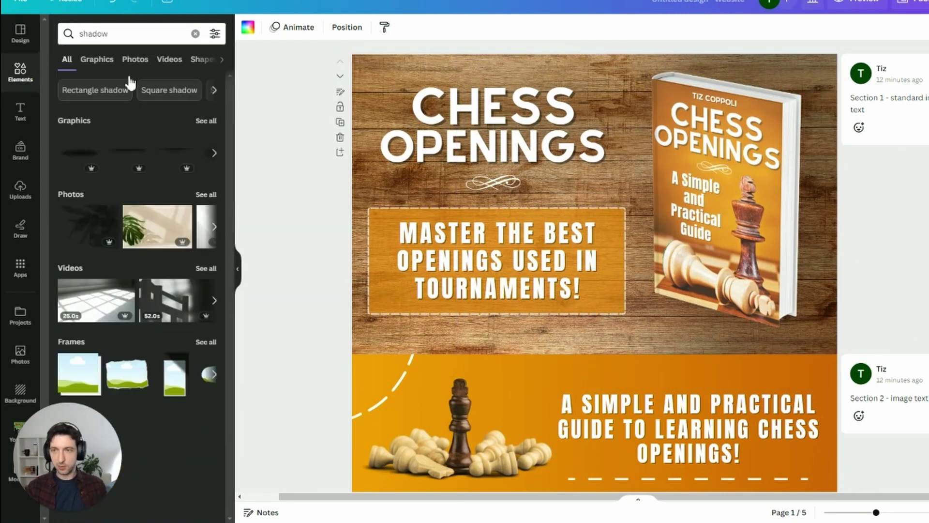
left_click(73, 151)
left_click_drag(602, 145, 731, 303)
left_click_drag(489, 372, 575, 349)
left_click_drag(766, 322, 741, 317)
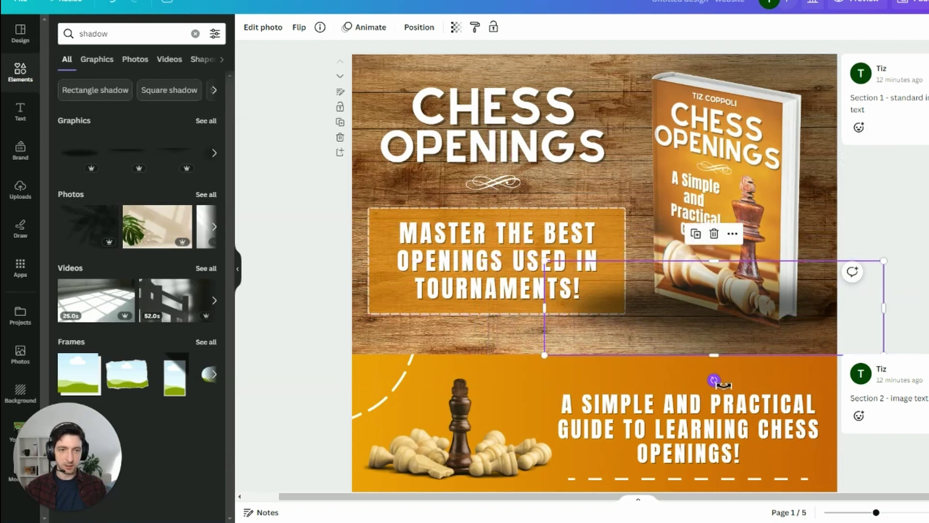
left_click_drag(711, 379, 711, 382)
left_click_drag(661, 304, 681, 312)
left_click_drag(565, 332, 631, 323)
left_click_drag(769, 347, 740, 355)
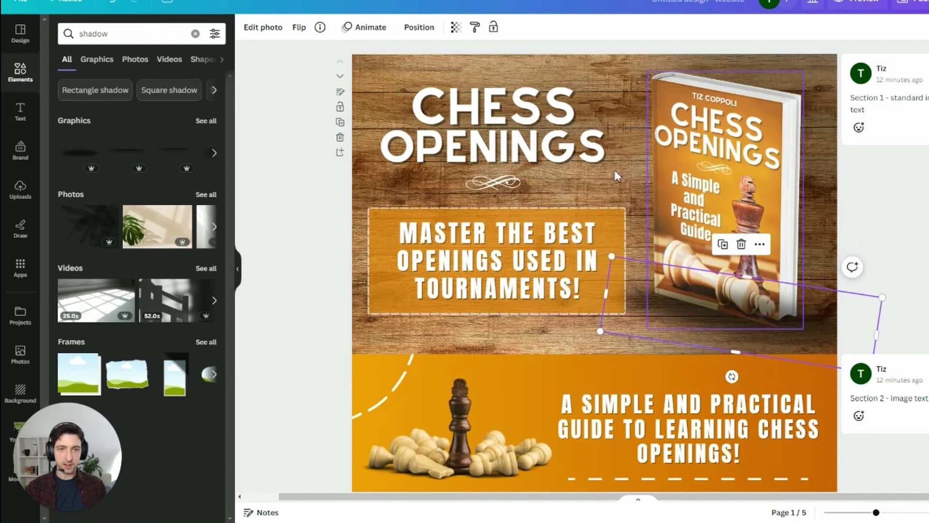
Move the shadow layer behind the book and set its transparency to 85.
left_click(455, 29)
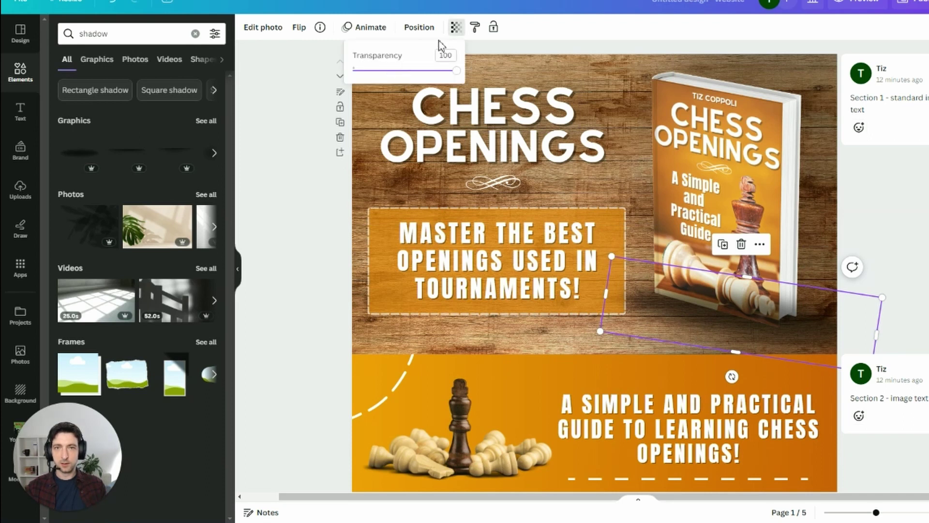
left_click(416, 29)
left_click_drag(155, 210, 170, 357)
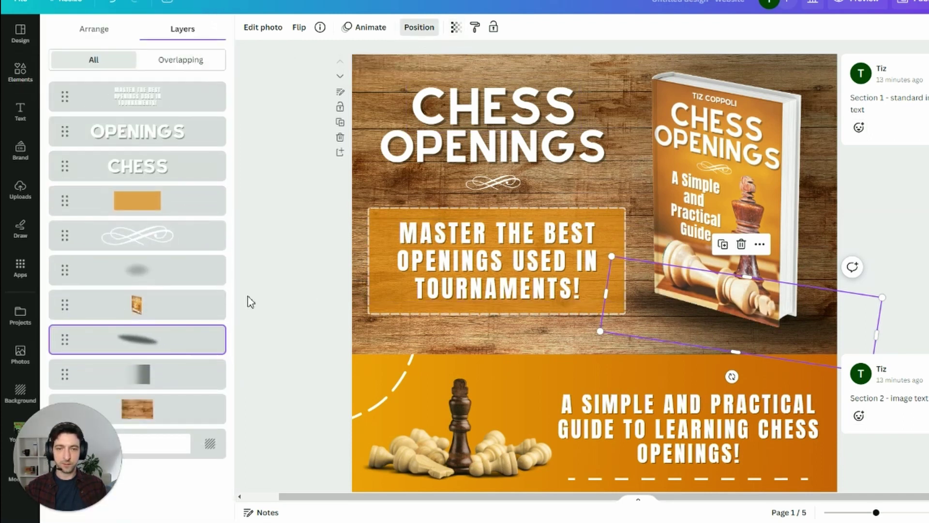
left_click(455, 28)
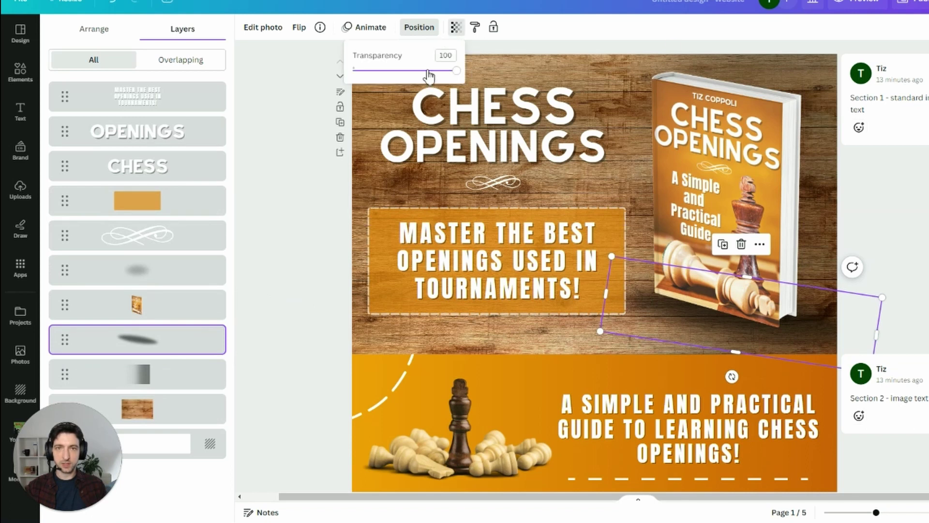
left_click_drag(428, 72, 442, 71)
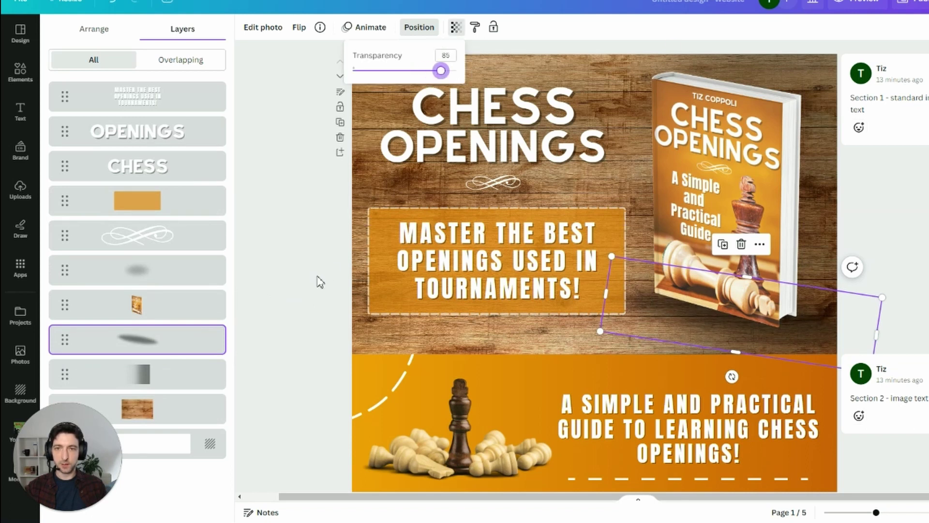
left_click(310, 289)
scroll(304, 281, "down", 2)
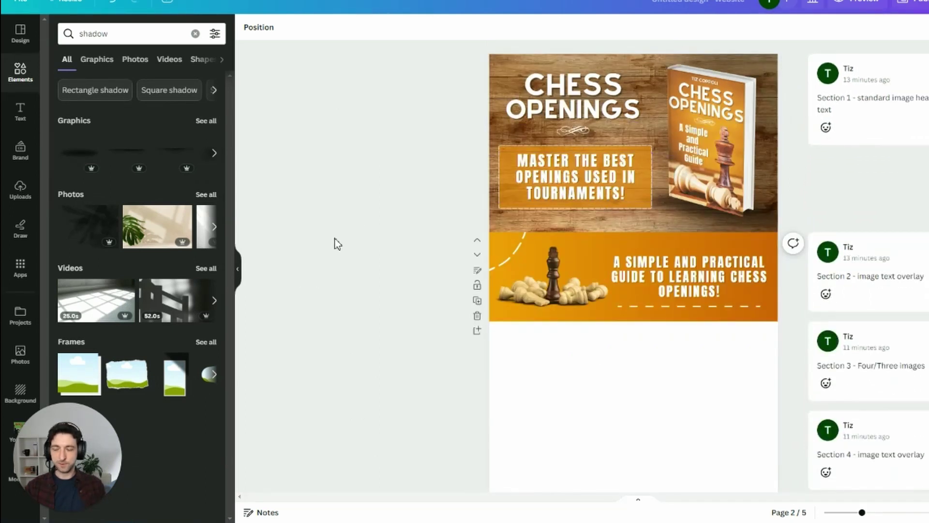
Scroll to bring the blank third section below the orange banner into view.
scroll(637, 286, "up", 3)
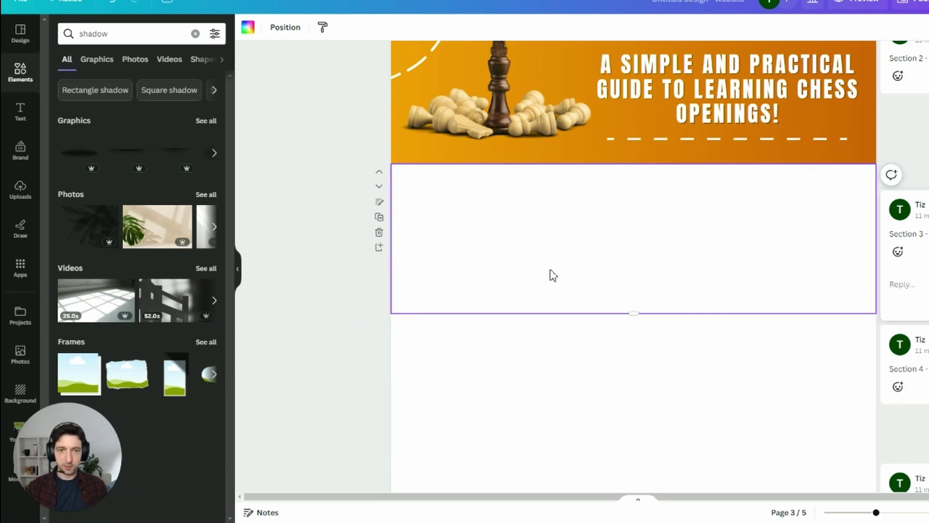
Paste the circled rook icon and pull apart its rook, orange circle and brown circle.
key("ctrl+v")
left_click(579, 237)
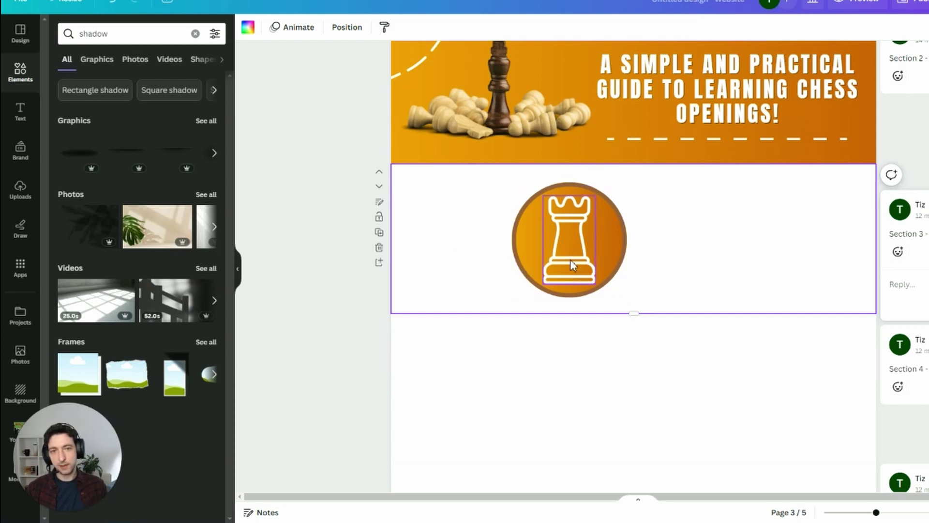
left_click_drag(571, 263, 629, 241)
left_click_drag(548, 254, 580, 263)
left_click(523, 232)
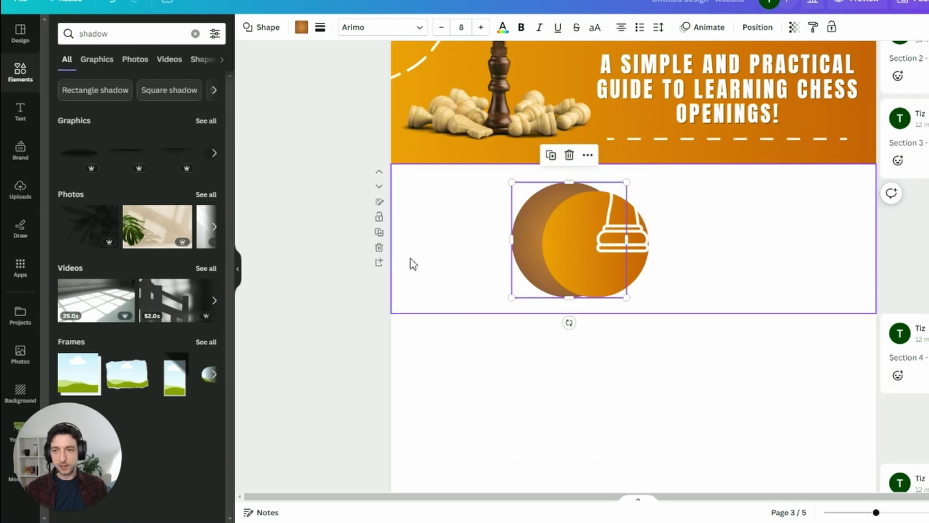
Add a 305×305 outline circle from an Elements 'circle' search and re-centre the rook.
left_click(21, 73)
left_click(123, 33)
type("circle")
key("Return")
left_click(72, 234)
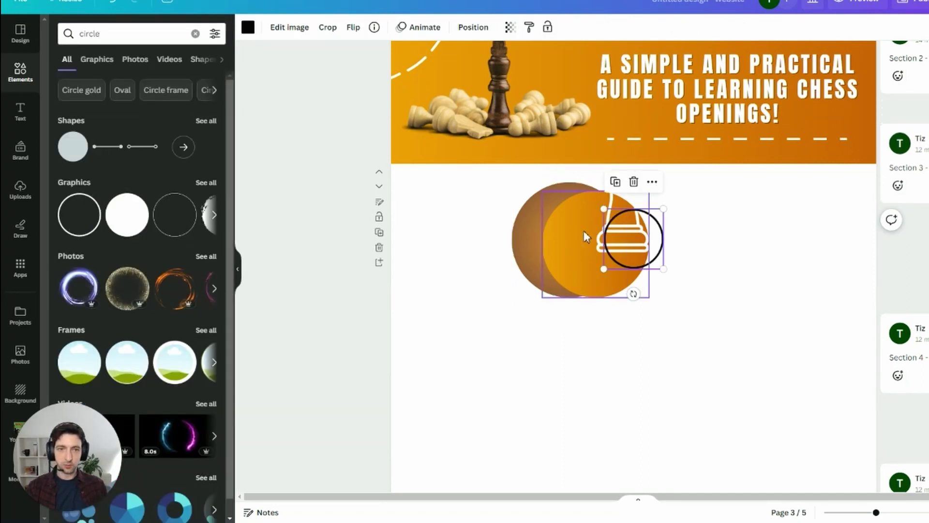
mouse_move(661, 272)
left_mouse_down()
mouse_move(726, 304)
mouse_move(637, 257)
mouse_move(649, 262)
left_mouse_up()
left_click(597, 210)
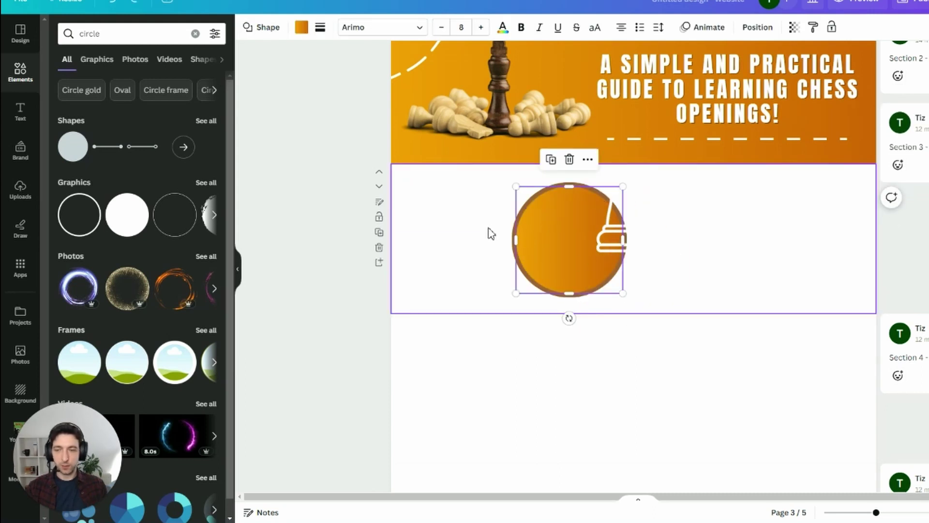
left_click(526, 219)
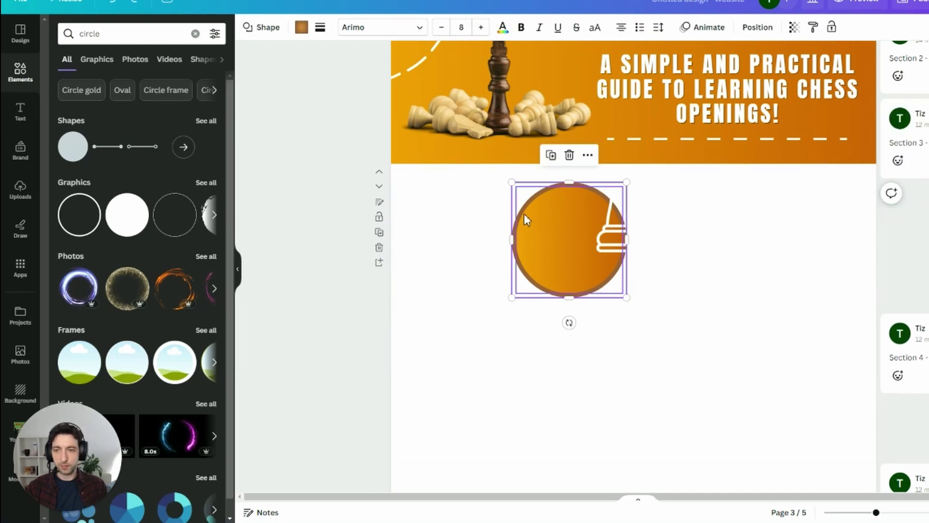
left_click_drag(615, 236, 561, 269)
key("Escape")
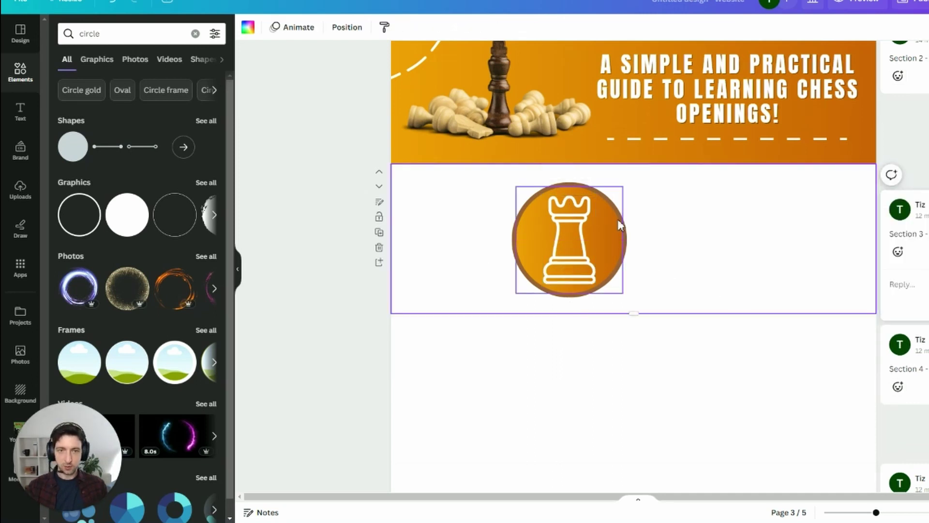
Paste the circled knight, pawn and king icons in a row with the rook.
key("ctrl+v")
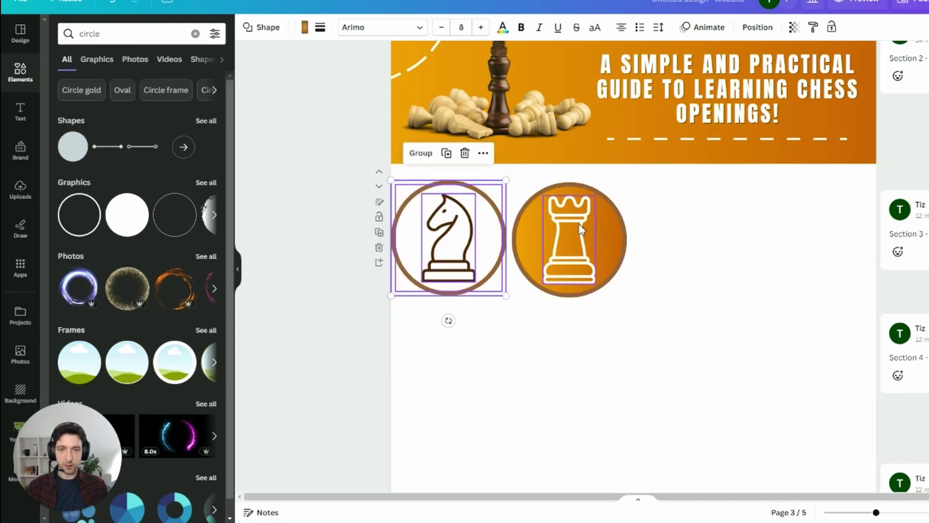
left_click(687, 285)
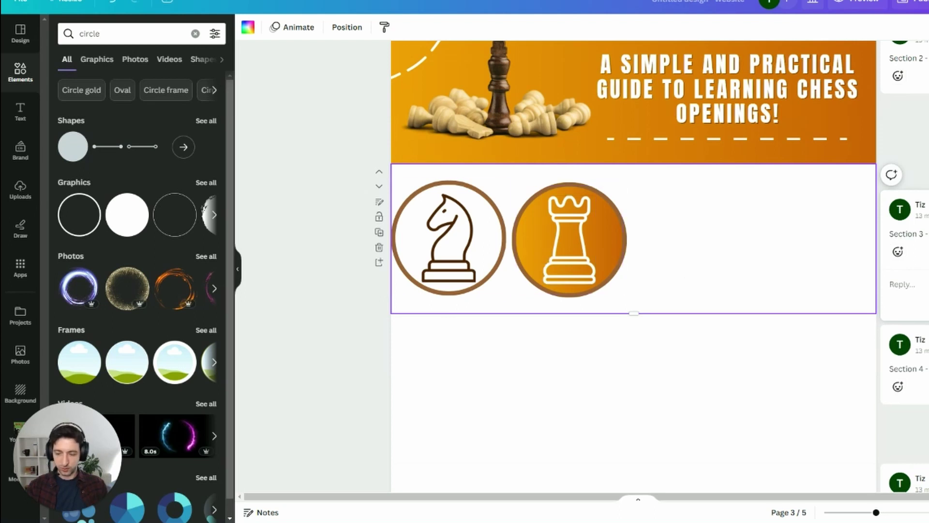
key("ctrl+v")
key("Escape")
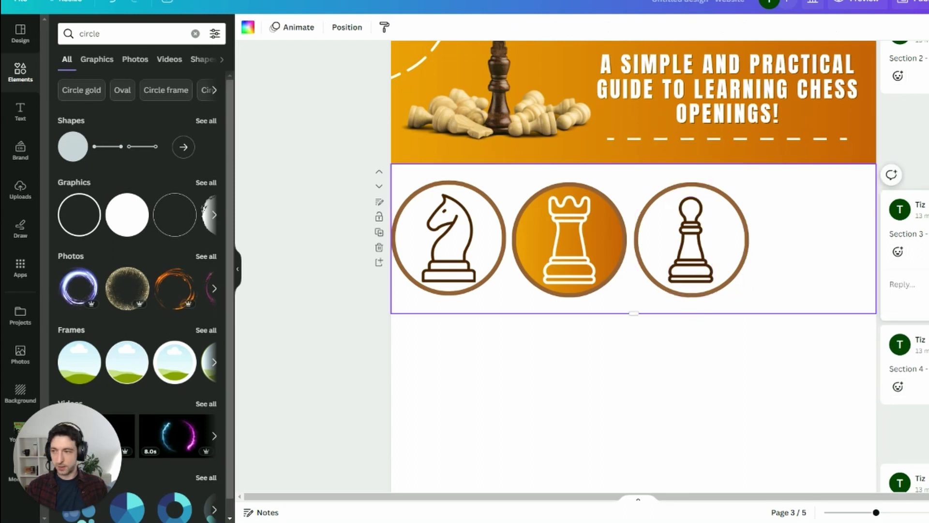
key("ctrl+v")
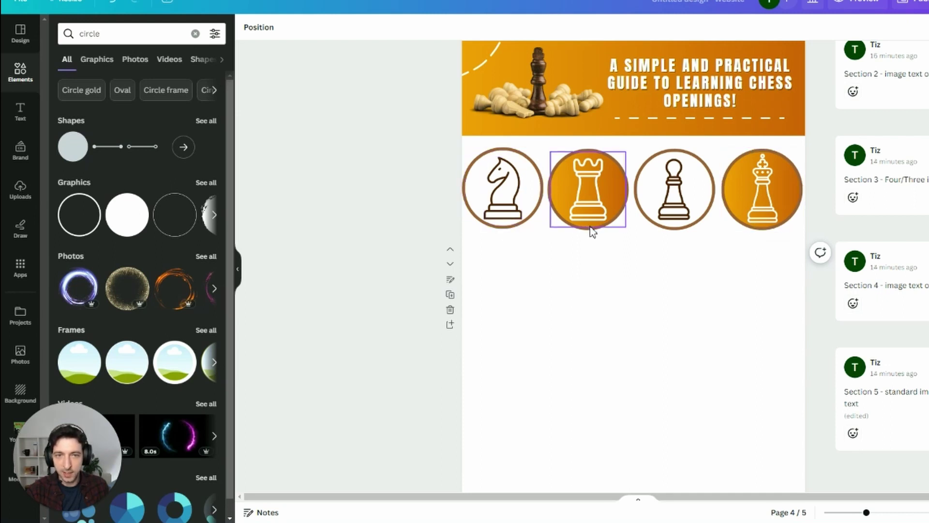
scroll(608, 370, "up", 1)
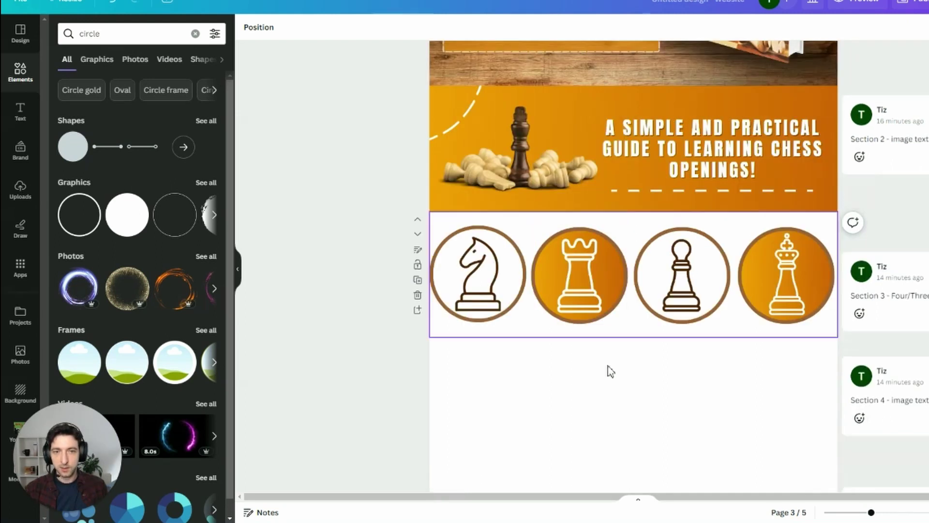
Paste the 'A MUST-READ FOR ANY CHESS ENTHUSIAST' quote group and position it across the orange band.
scroll(602, 378, "down", 3)
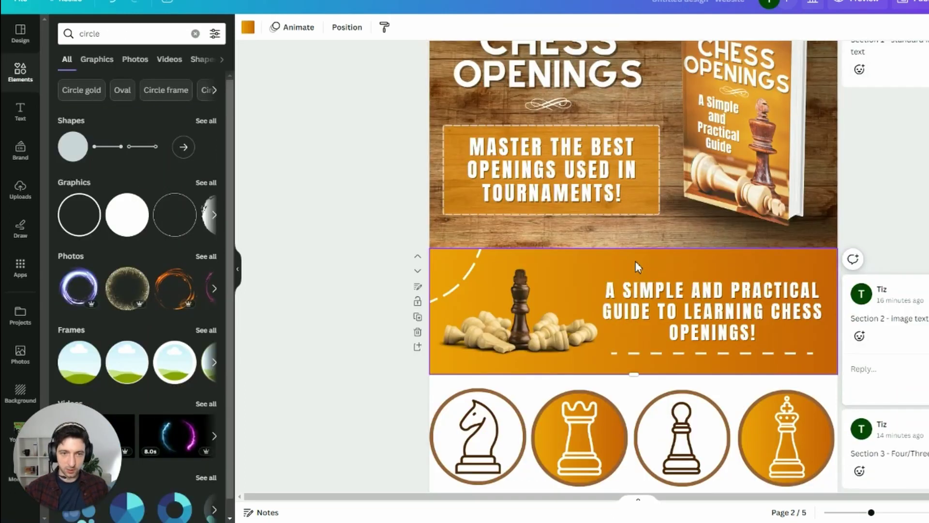
scroll(562, 353, "down", 7)
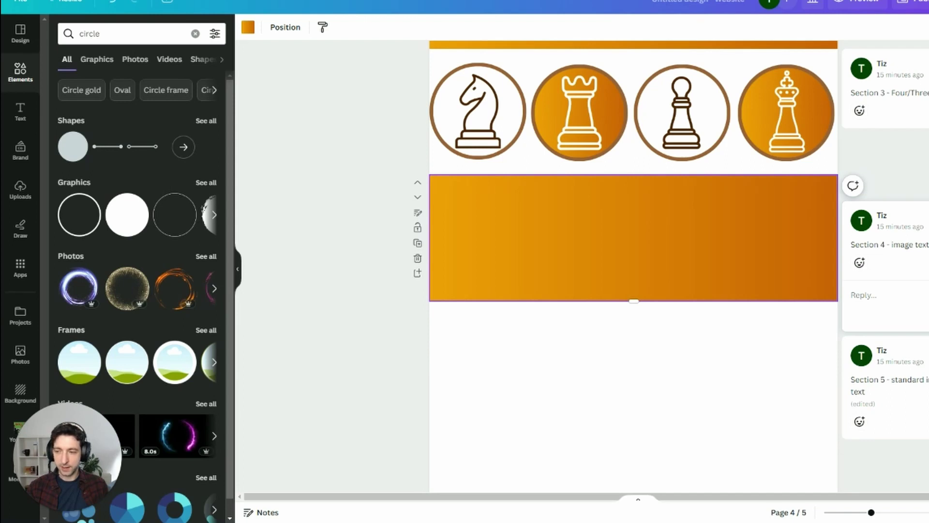
left_click(403, 264)
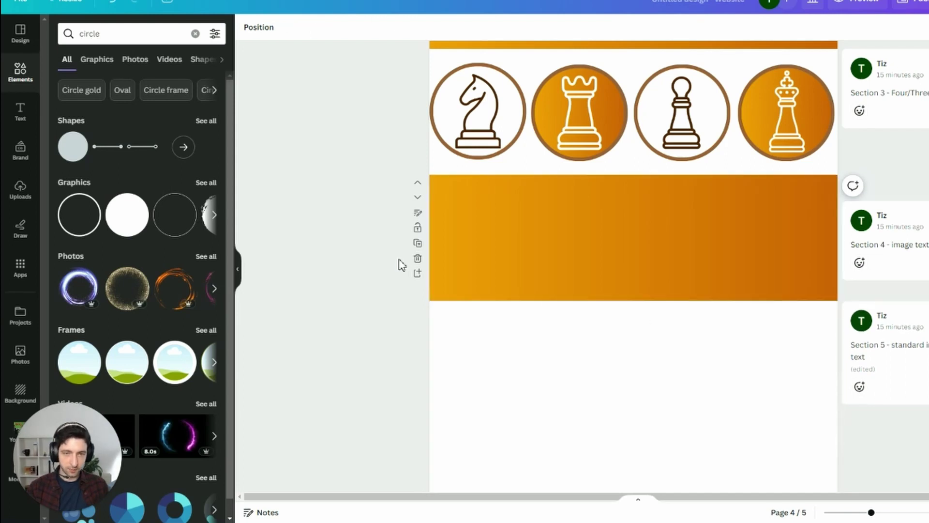
key("ctrl+v")
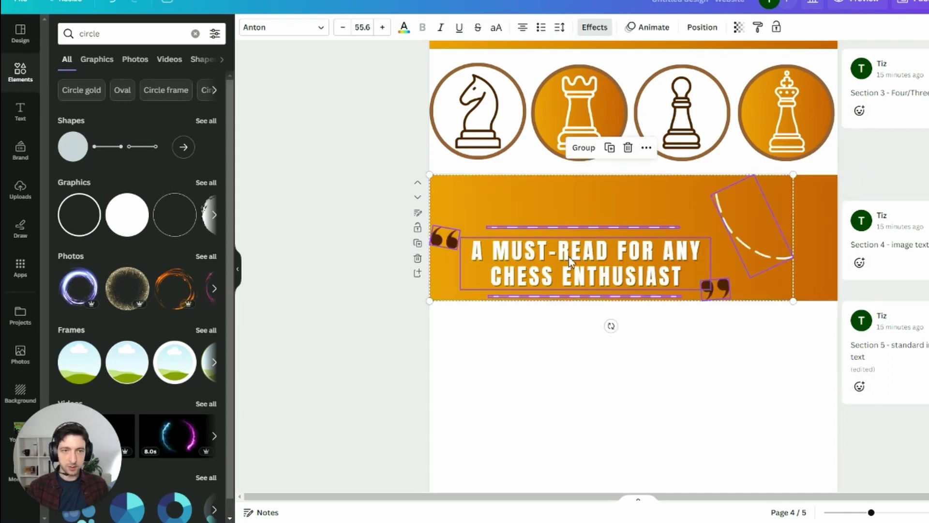
left_click_drag(570, 261, 623, 231)
Place the swirl ornament under the BECOME THE NEXT CHESS MASTER headline.
left_click(376, 259)
scroll(377, 259, "up", 2)
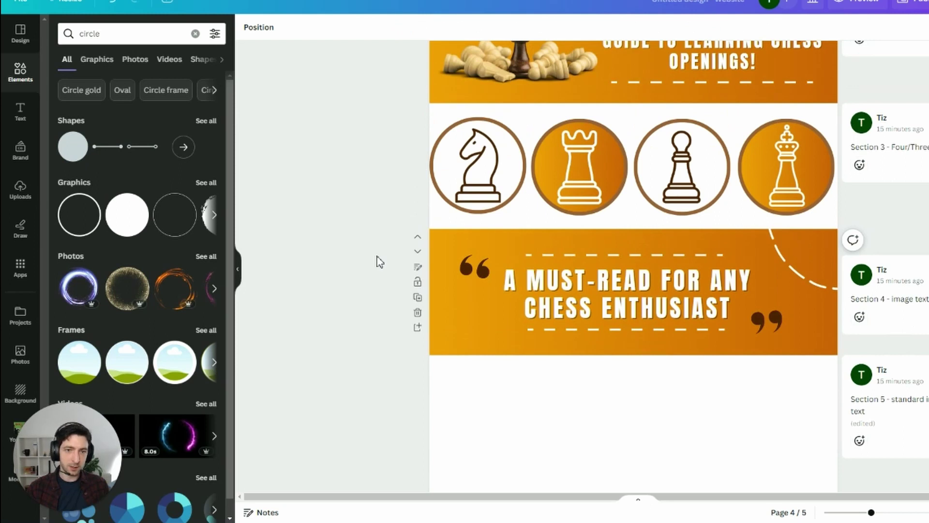
scroll(376, 259, "down", 3)
scroll(375, 261, "up", 2)
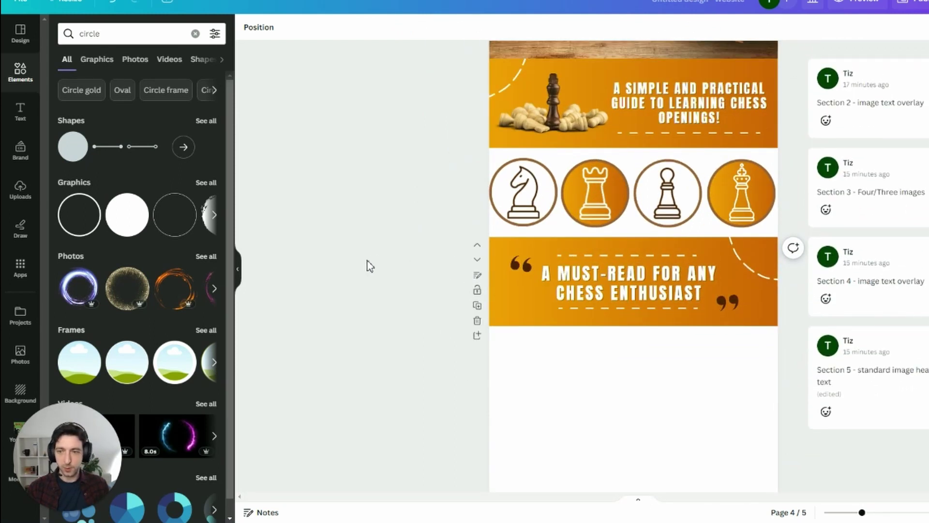
scroll(419, 308, "up", 3)
scroll(423, 314, "down", 2)
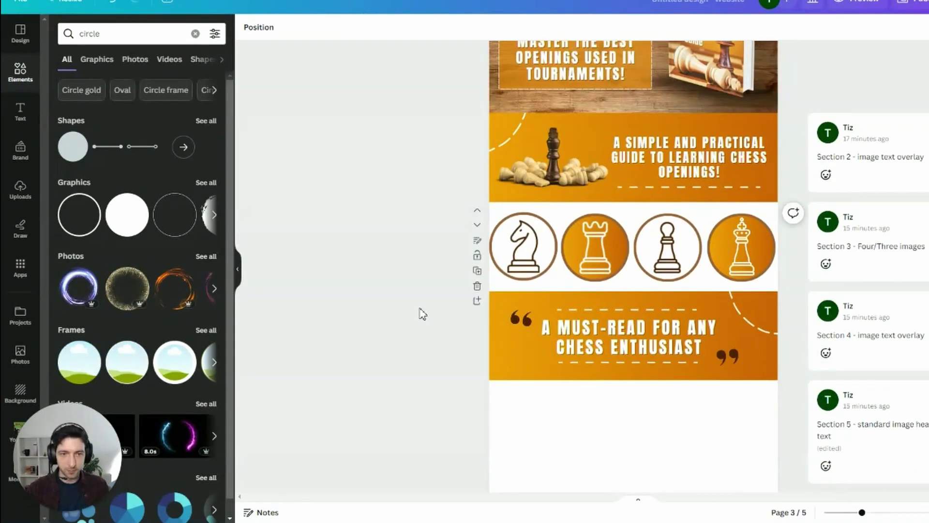
scroll(423, 313, "down", 2)
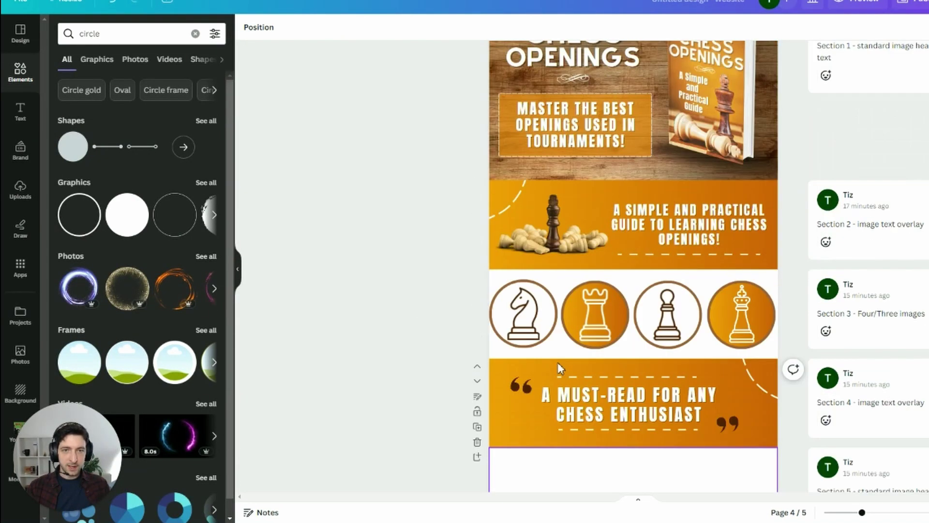
scroll(546, 346, "up", 4)
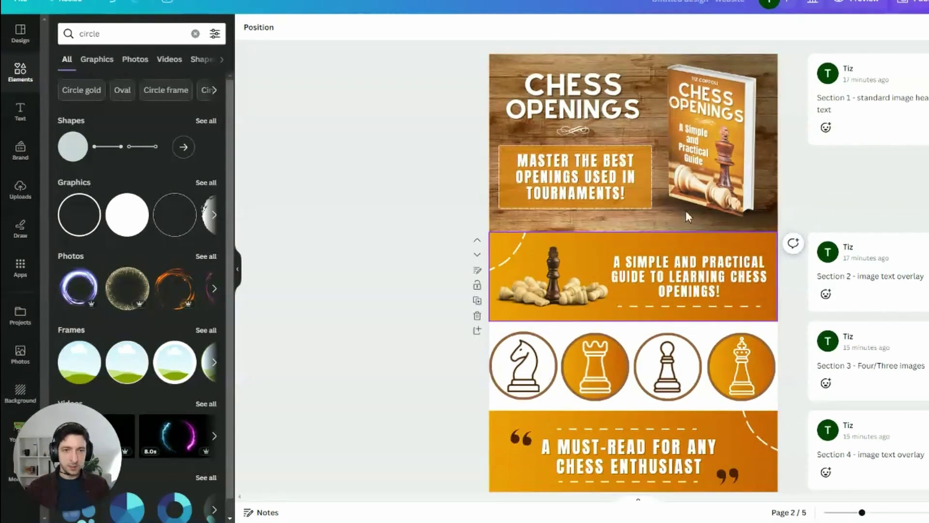
left_click(499, 216)
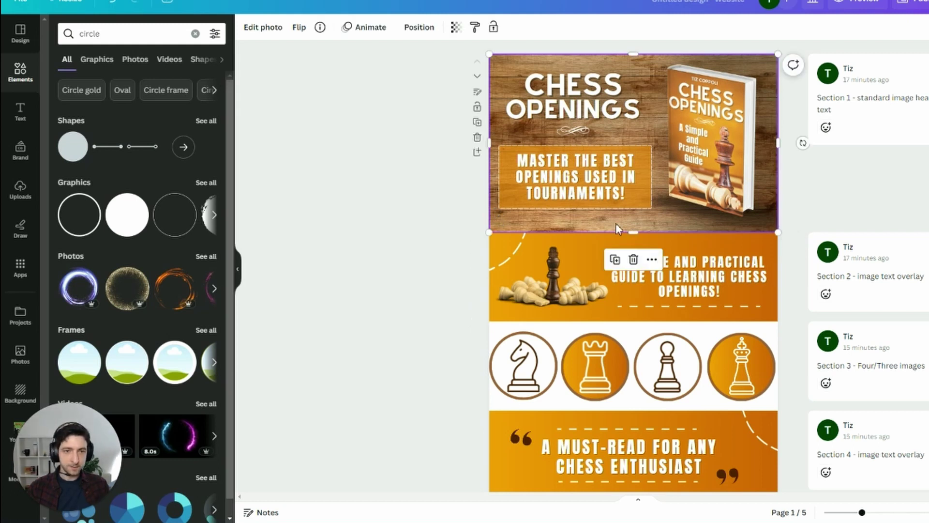
left_click(649, 226)
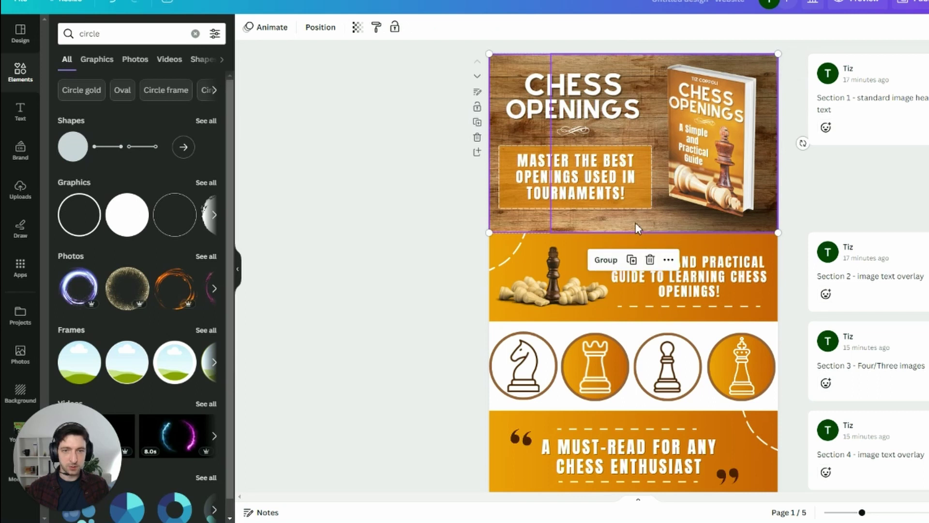
scroll(262, 288, "down", 5)
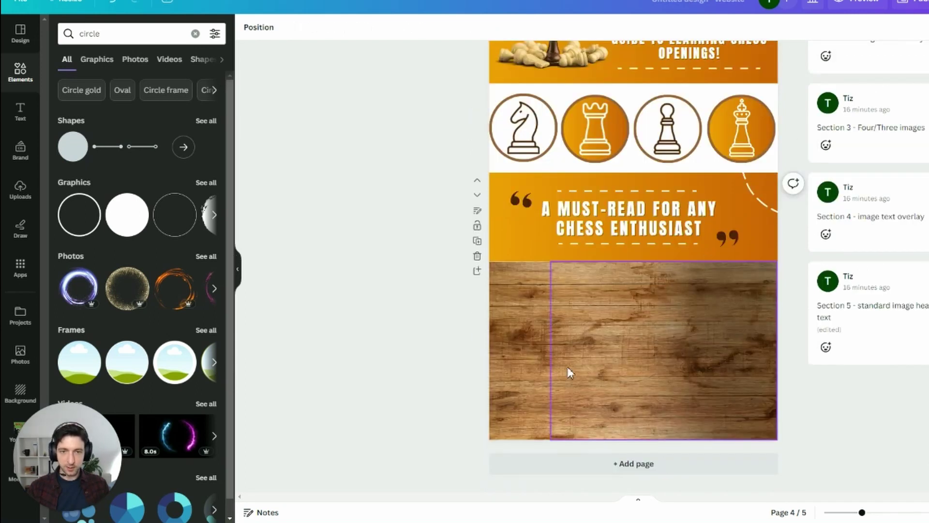
left_click(547, 352)
left_click(543, 352)
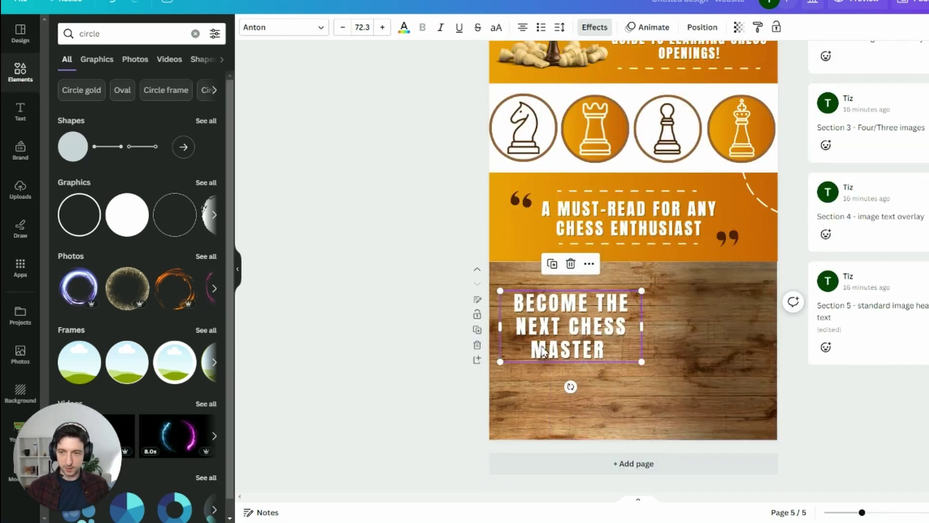
left_click(364, 348)
left_click(526, 393)
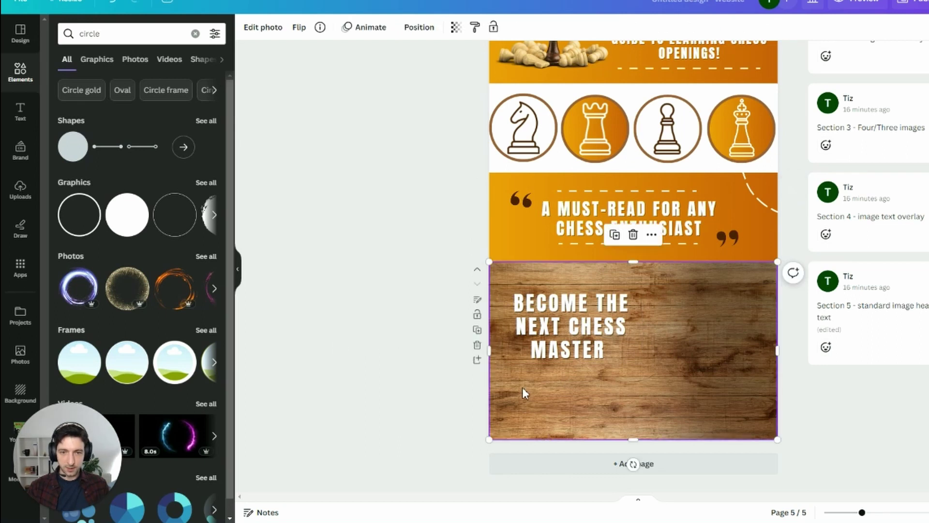
key("ctrl+z")
left_click(415, 378)
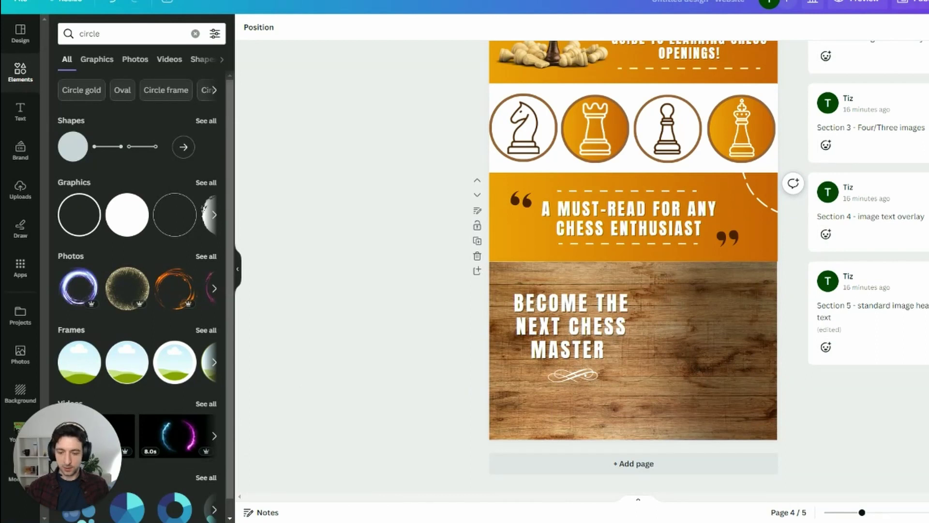
Paste the white chess-pieces image into the wooden section below the swirl.
key("ctrl+v")
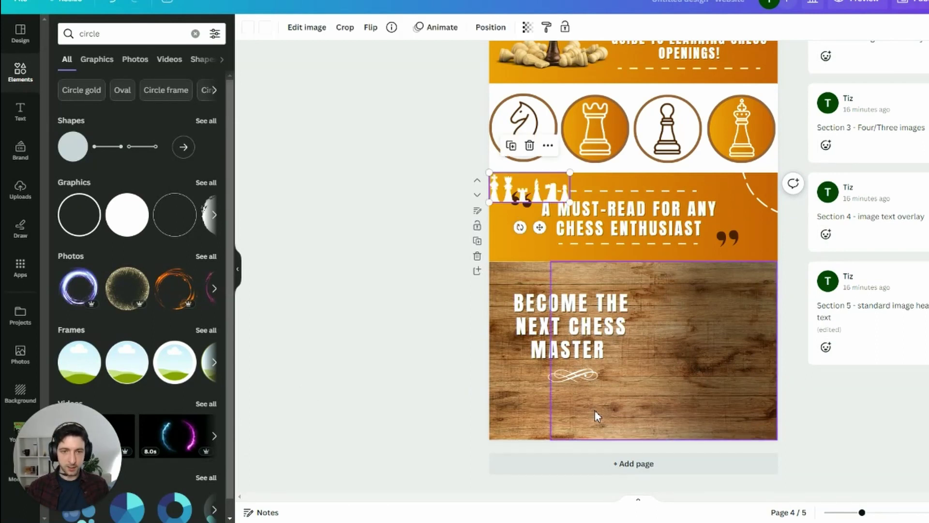
left_click_drag(579, 225, 550, 412)
left_click(370, 387)
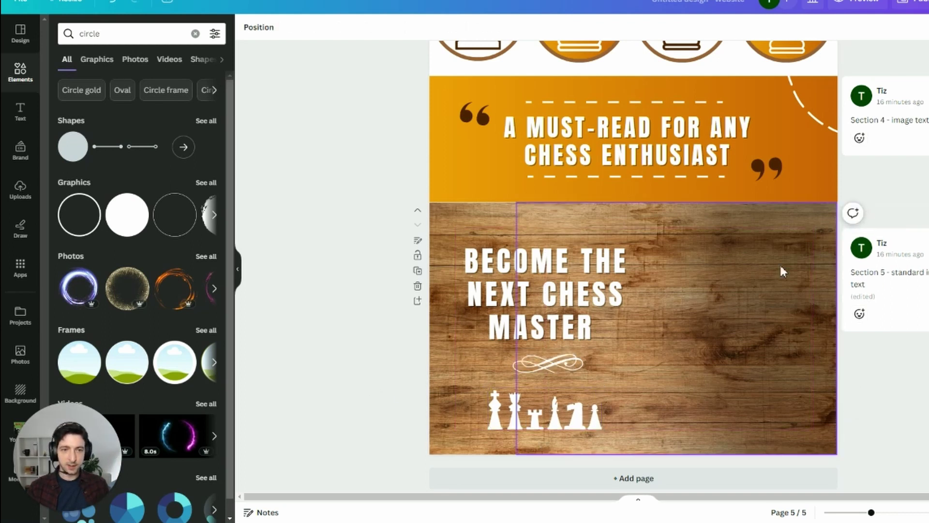
scroll(666, 344, "up", 20)
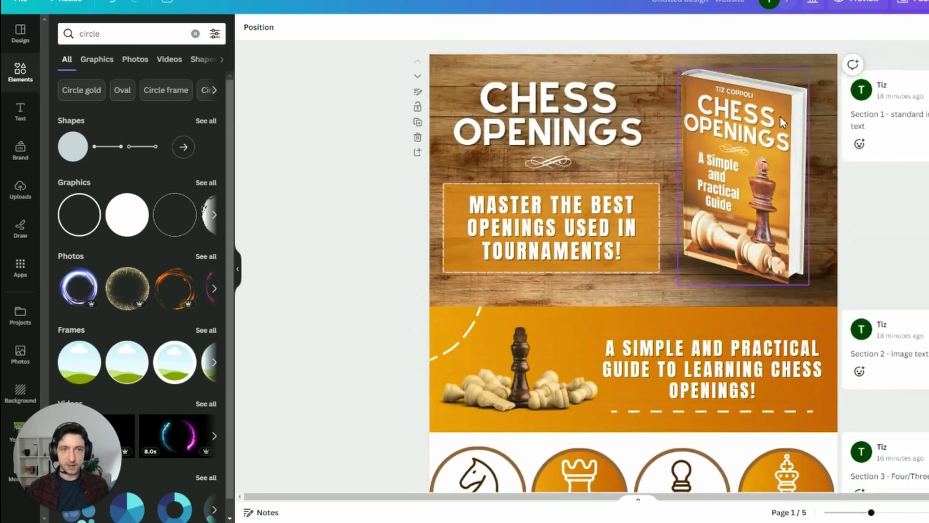
scroll(744, 177, "down", 20)
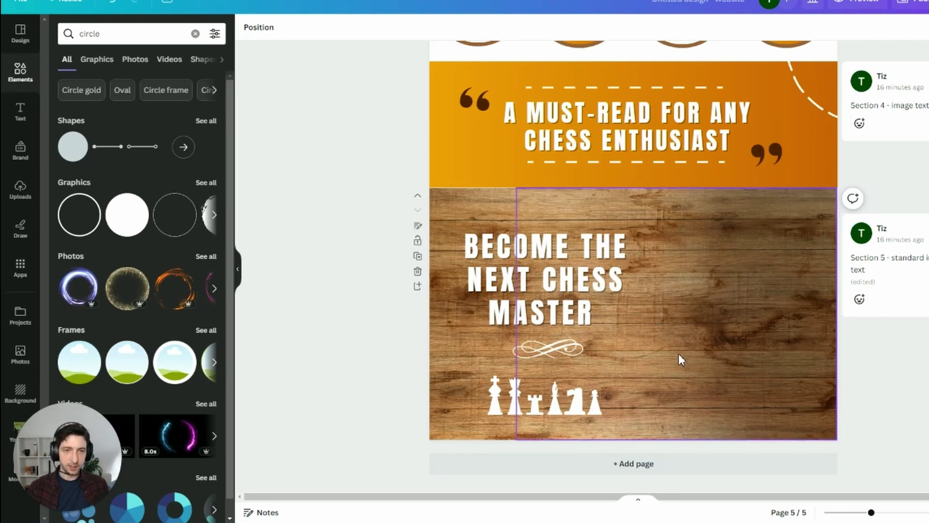
Enlarge the Chess Openings book cover in the last section.
left_click(707, 341)
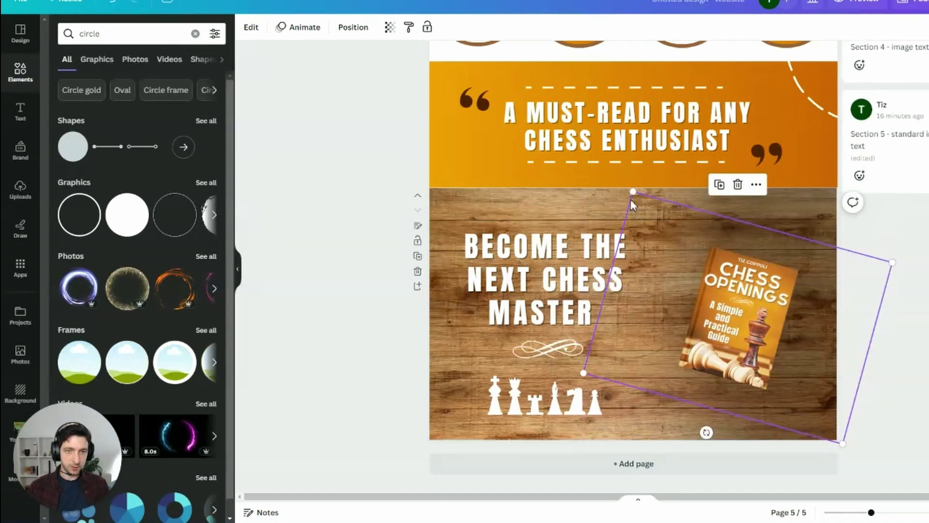
left_click_drag(633, 192, 503, 124)
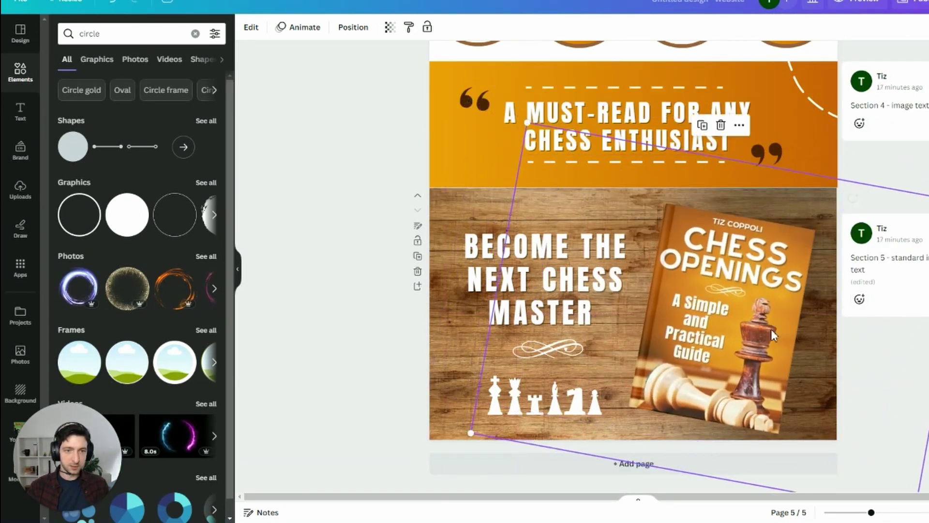
scroll(344, 276, "down", 3)
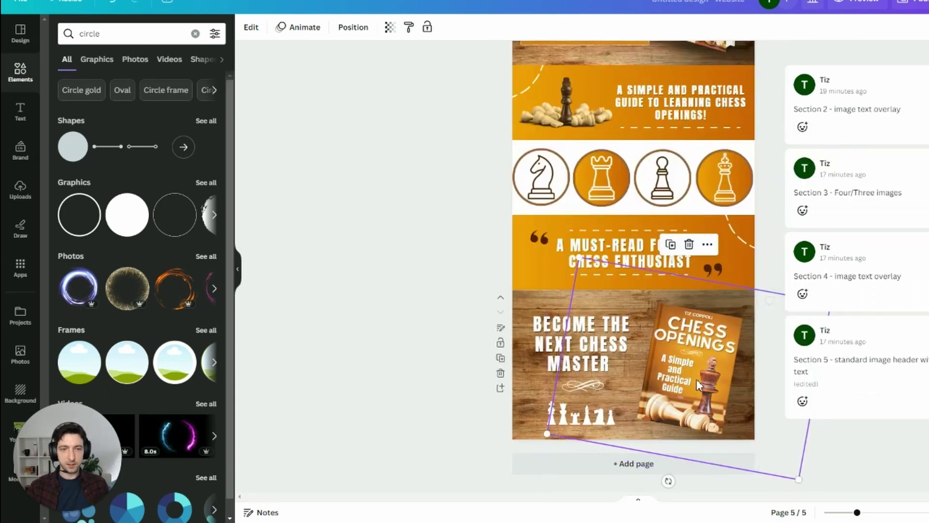
Scroll up and down through the five sections to review the finished chess design.
left_click(442, 329)
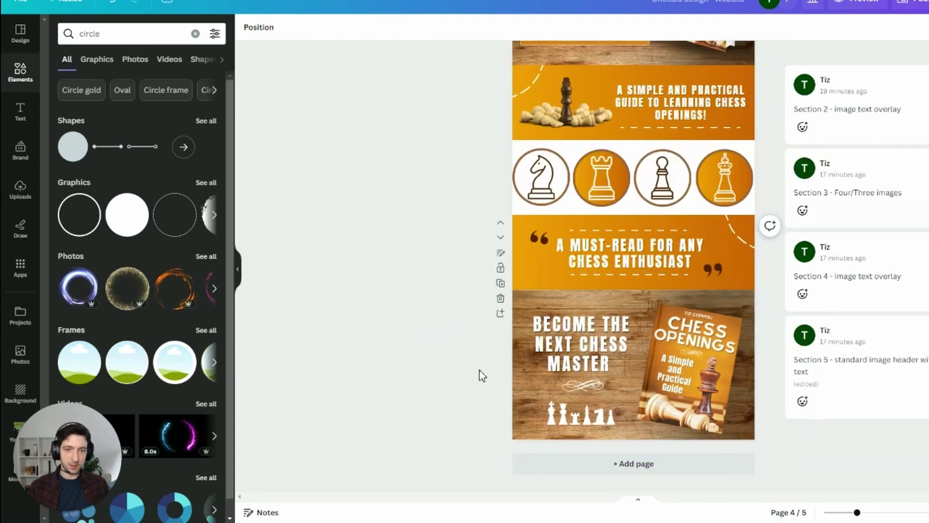
scroll(501, 387, "up", 3)
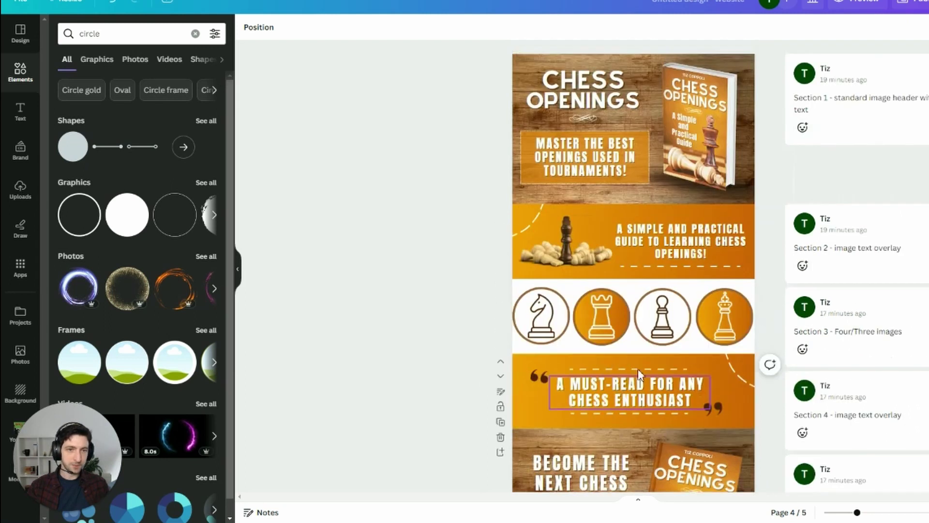
scroll(676, 352, "down", 3)
scroll(726, 291, "up", 2)
scroll(801, 194, "down", 1)
scroll(801, 193, "up", 2)
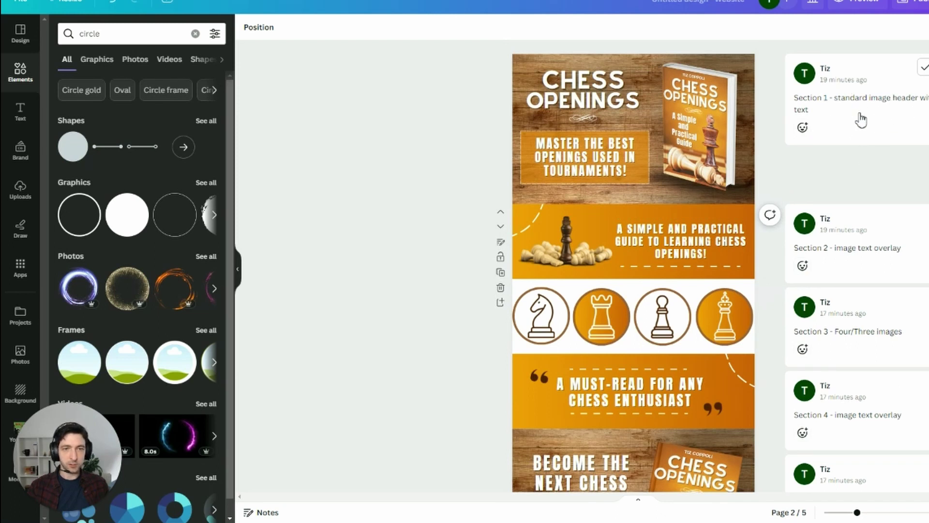
scroll(862, 125, "down", 1)
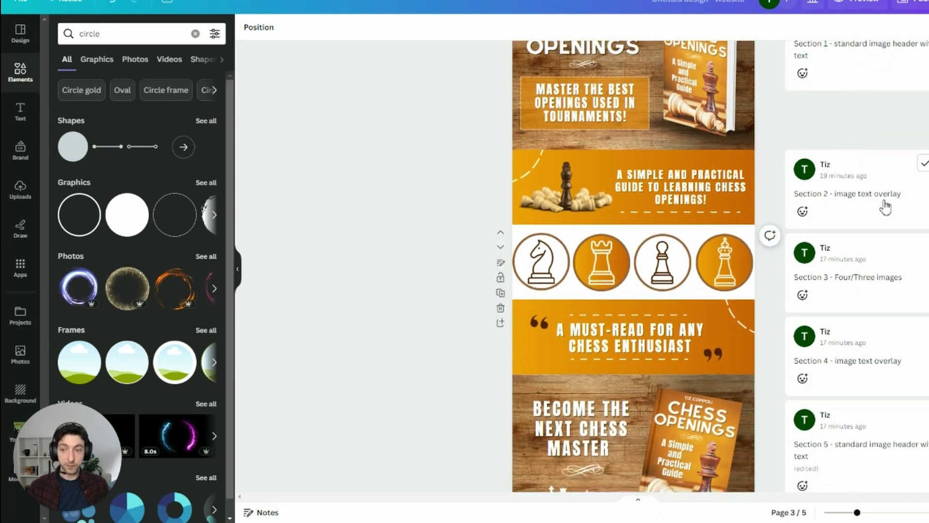
scroll(469, 120, "up", 1)
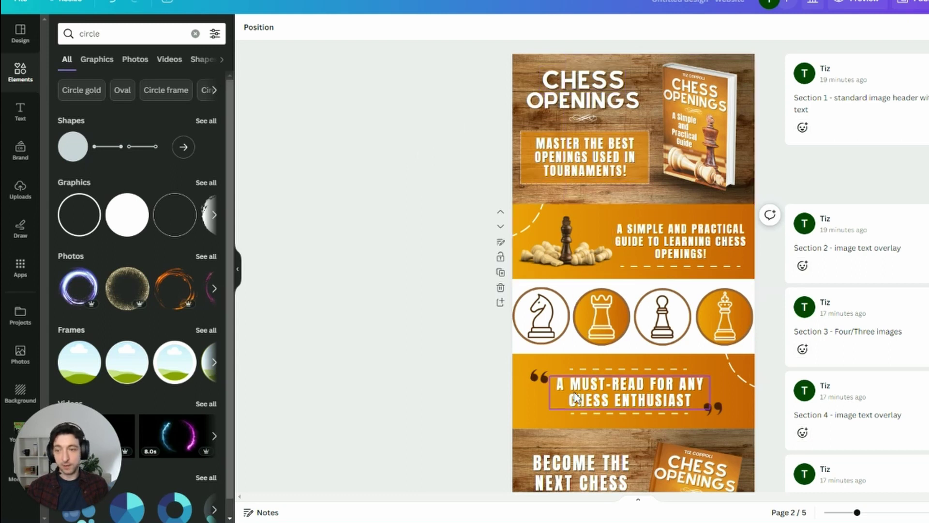
scroll(570, 328, "down", 3)
scroll(428, 350, "up", 3)
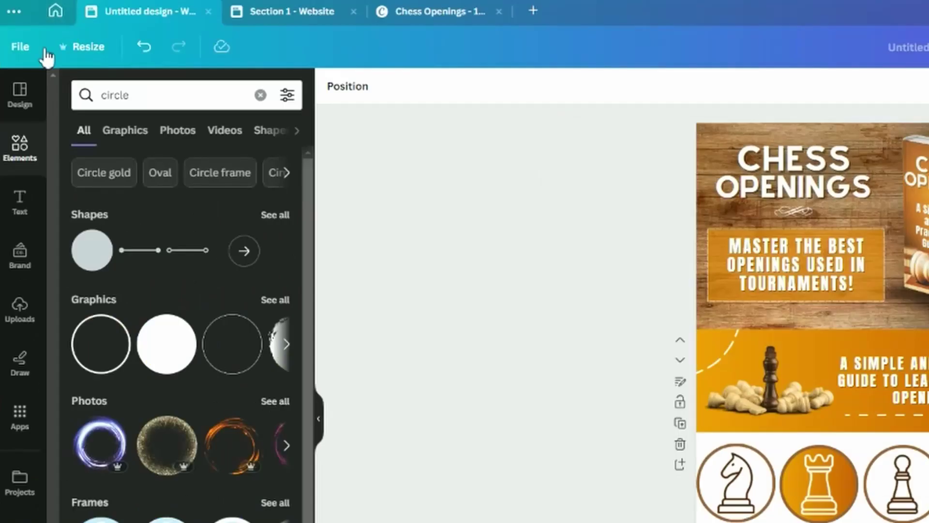
Download all 5 pages of the design as PNG images from the File menu.
left_click(16, 54)
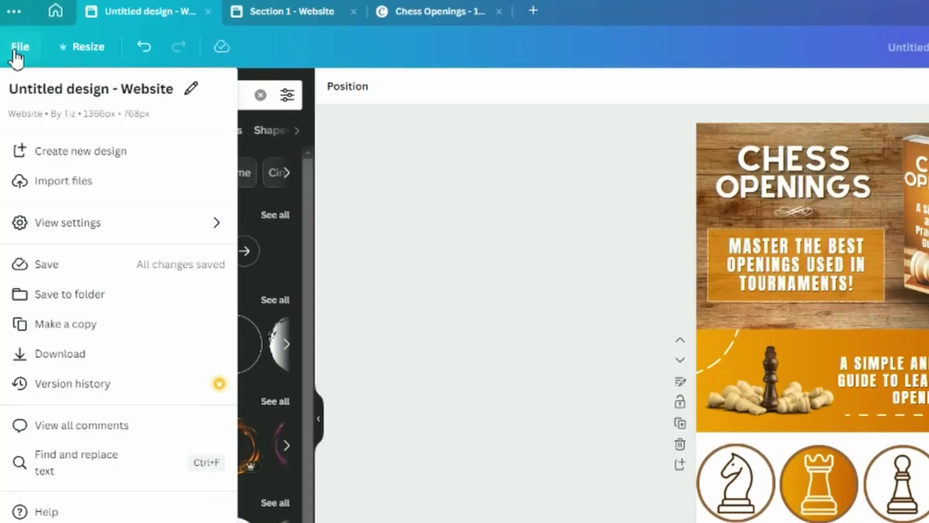
left_click(88, 352)
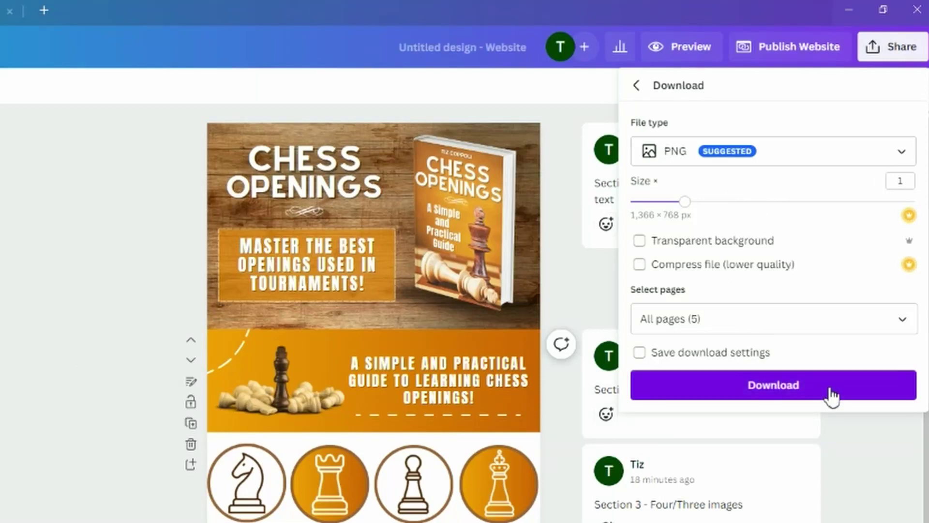
left_click(805, 398)
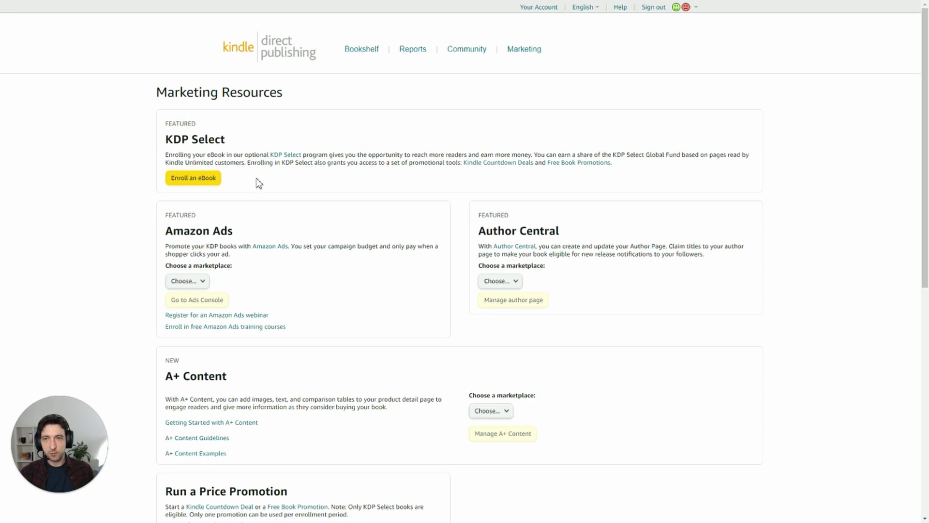
Select Amazon.com as the A+ Content marketplace and start a new A+ Content draft.
scroll(259, 182, "down", 5)
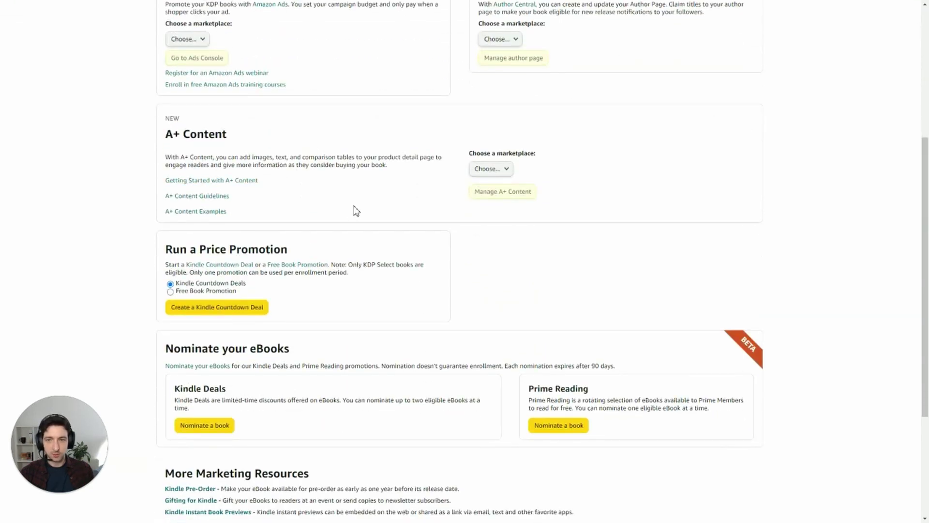
left_click(490, 169)
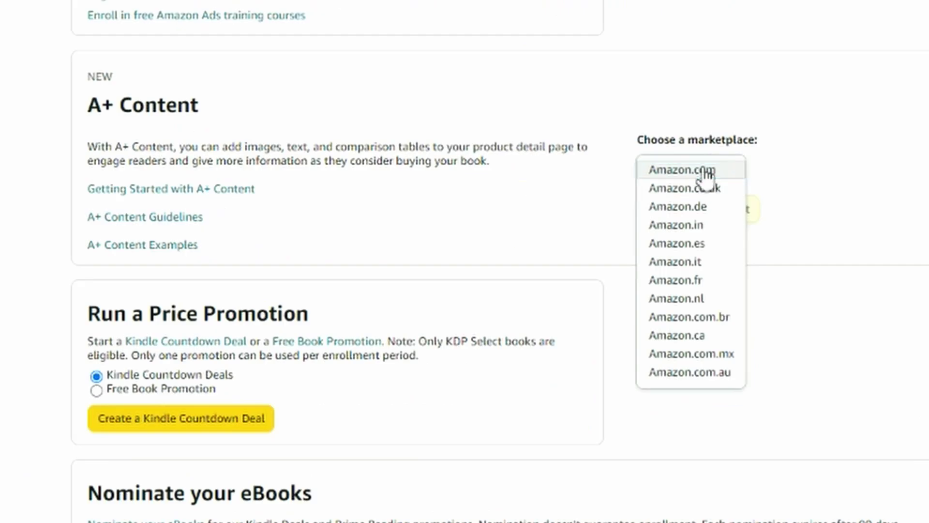
left_click(706, 170)
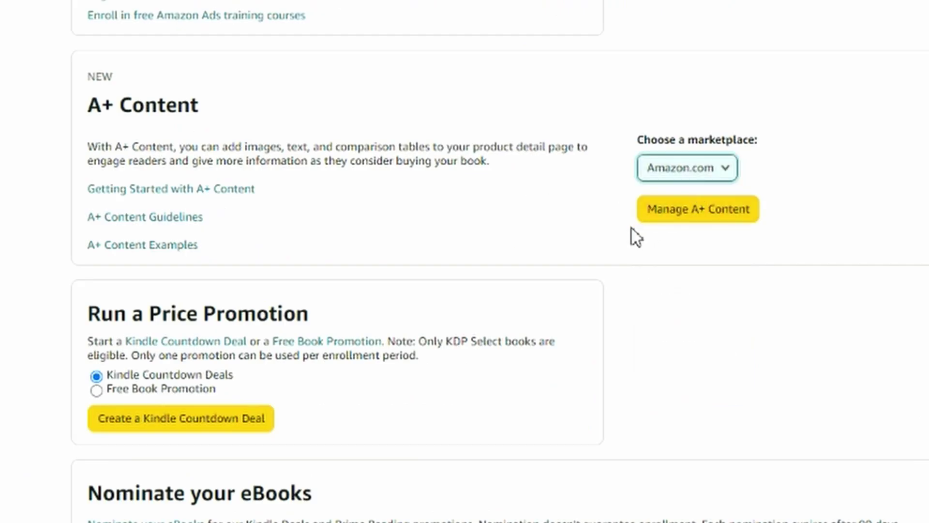
left_click(702, 216)
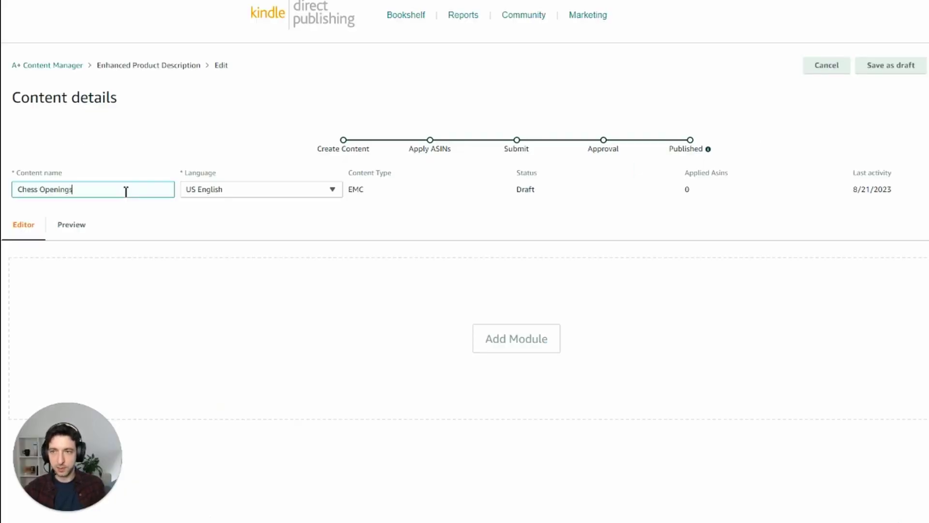
Check the section notes in the Canva design, then add a Standard Image Header With Text module.
scroll(483, 286, "down", 2)
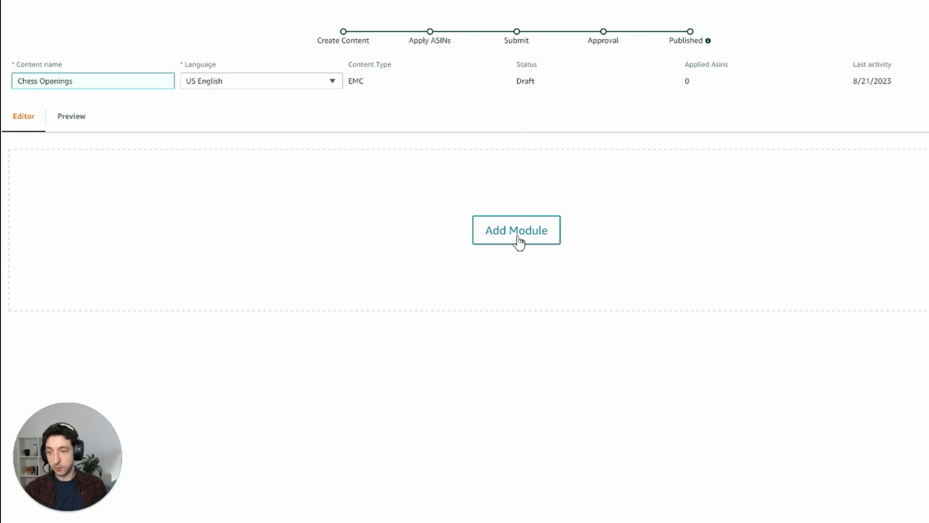
scroll(518, 242, "down", 2)
scroll(517, 246, "up", 3)
left_click(515, 286)
scroll(369, 191, "down", 10)
scroll(387, 237, "down", 6)
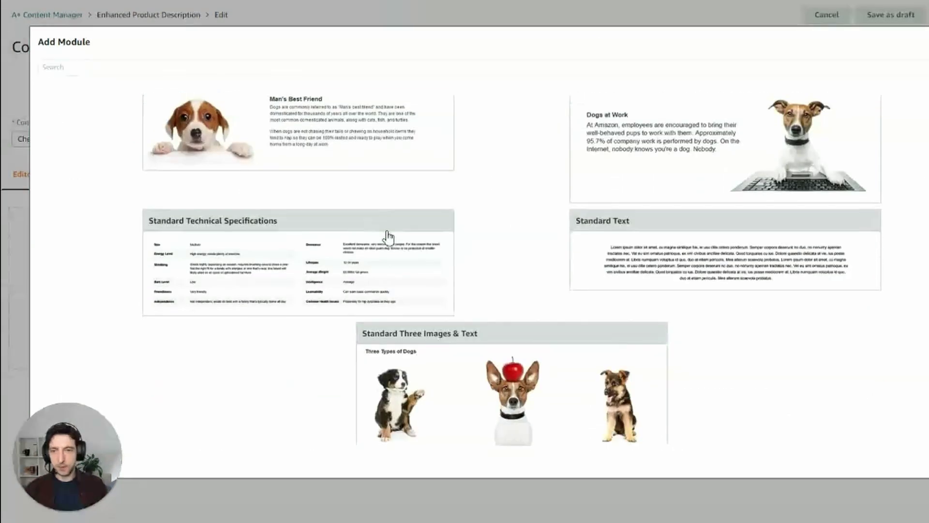
scroll(524, 332, "up", 5)
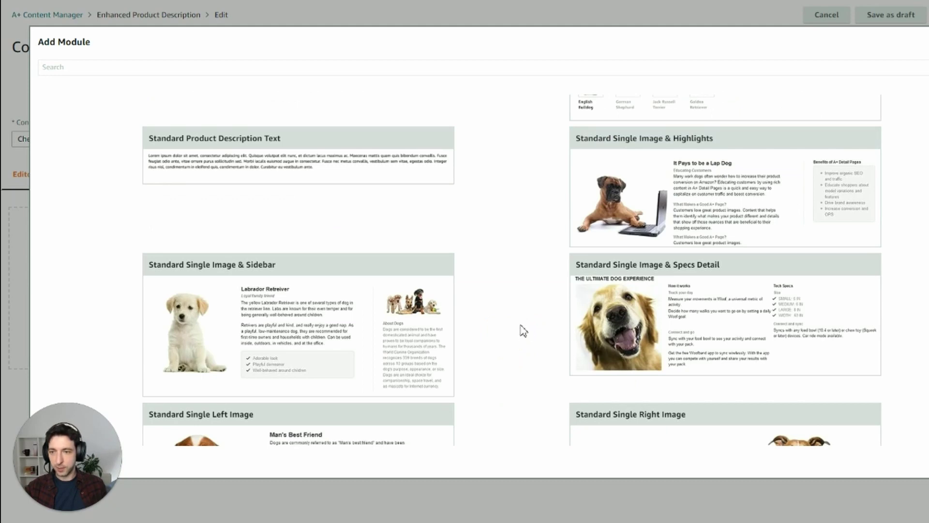
scroll(524, 332, "up", 6)
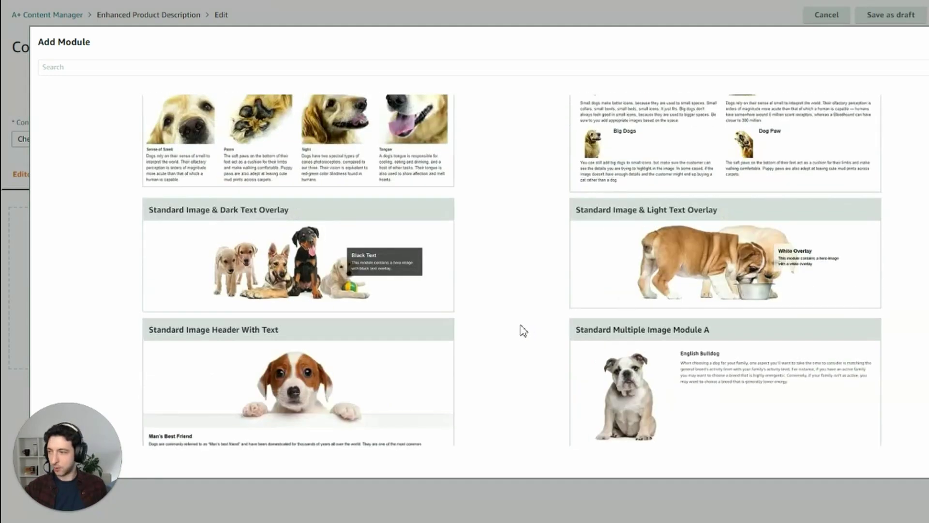
key("alt+Tab")
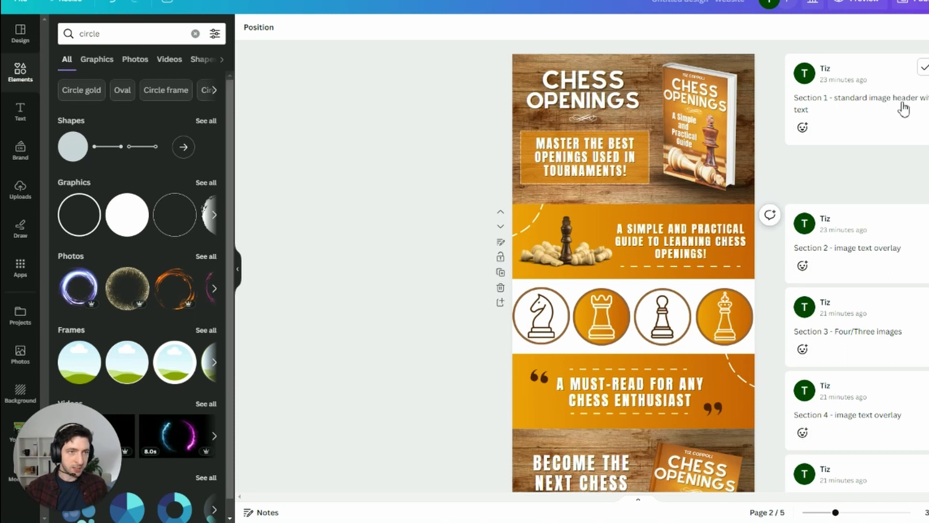
key("alt+Tab")
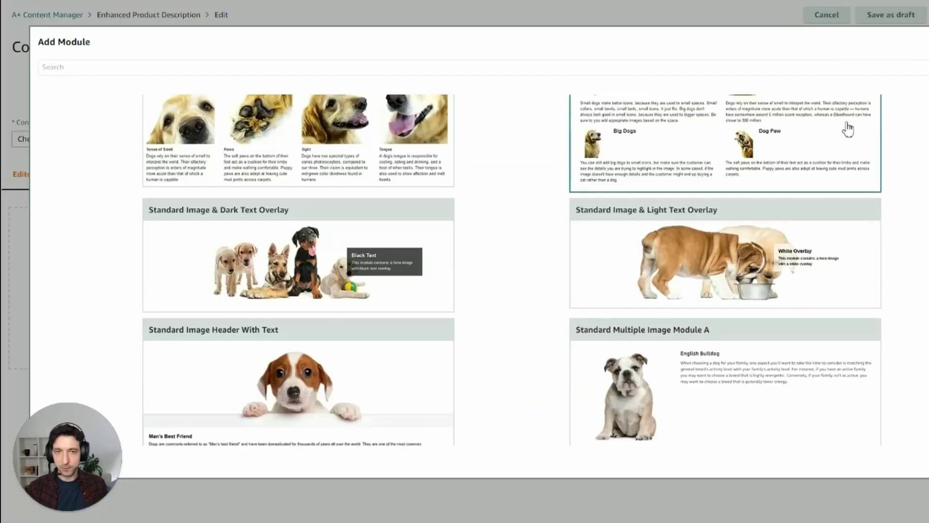
left_click(290, 342)
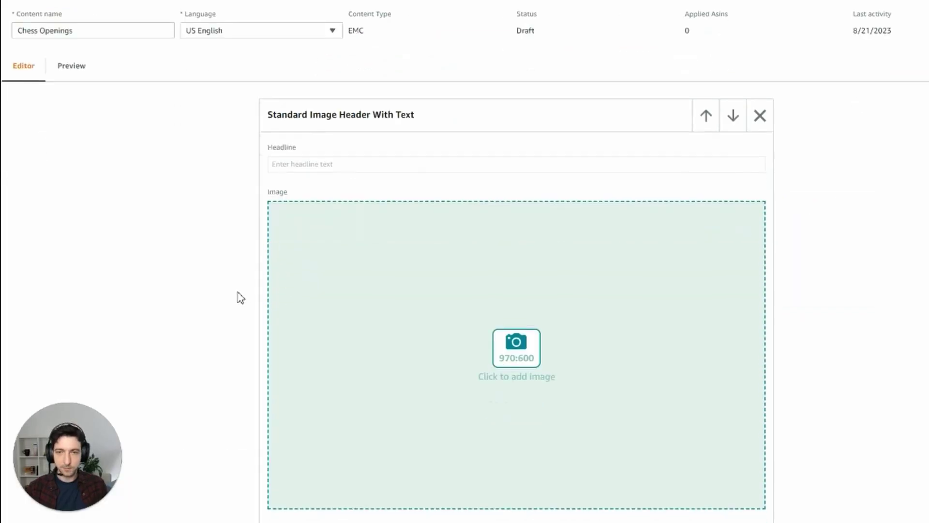
Upload the 1.png Chess Openings banner with keywords 'master the best openings used in tournaments'.
left_click(515, 348)
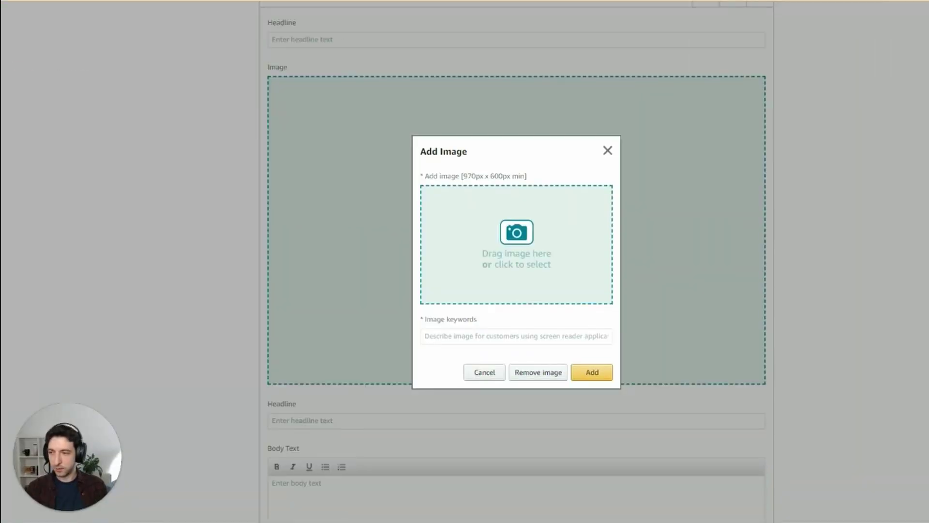
left_click_drag(673, 271, 519, 244)
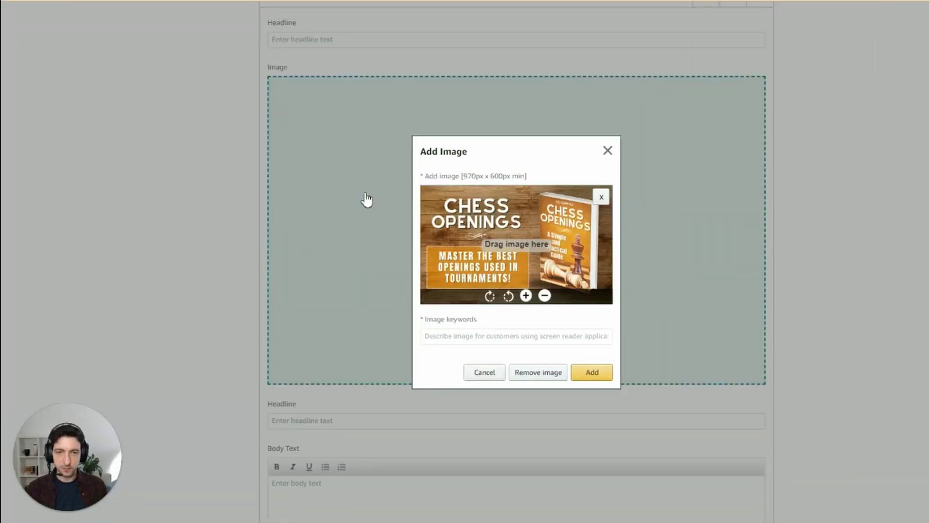
left_click(442, 337)
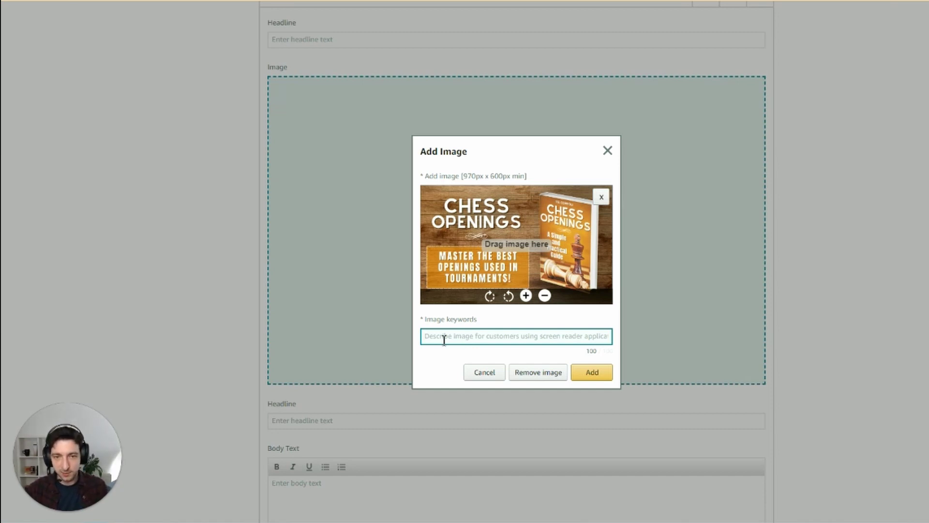
type("m")
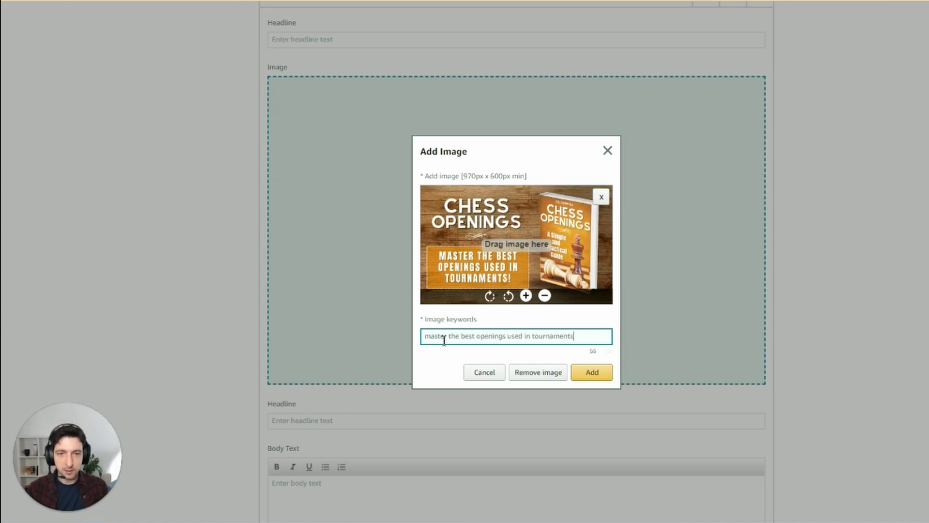
left_click(592, 372)
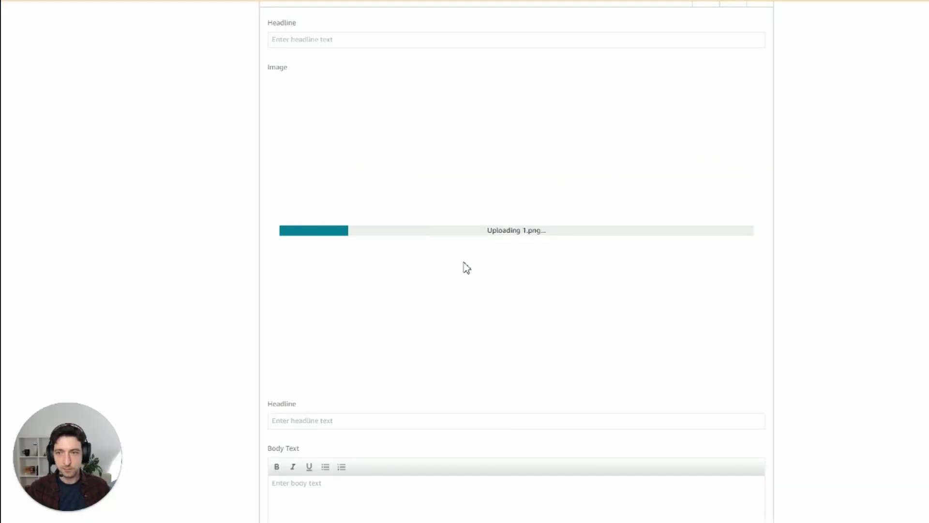
scroll(229, 274, "down", 2)
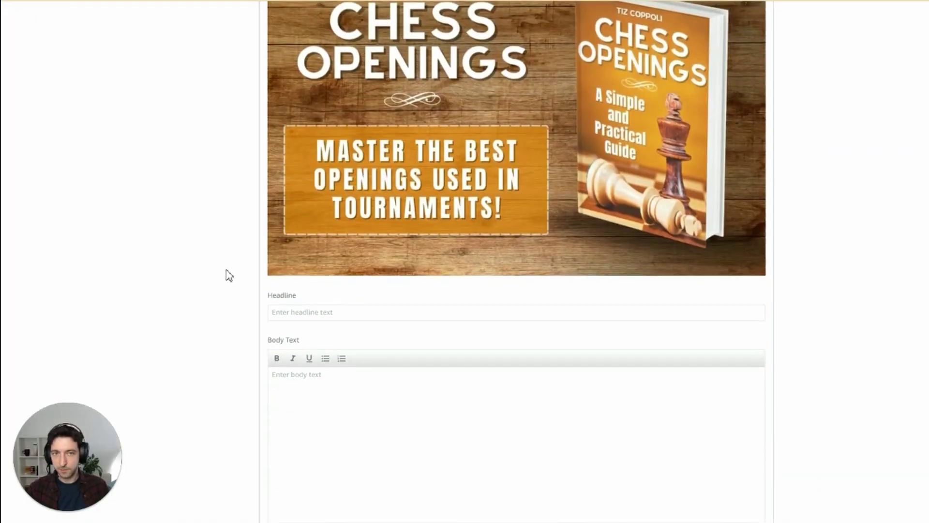
scroll(228, 273, "down", 5)
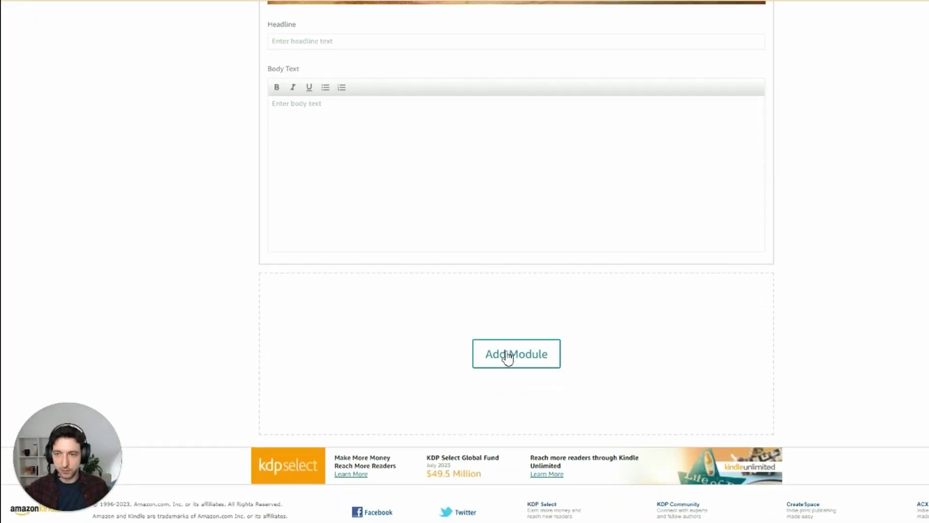
Add a Standard Image & Dark Text Overlay module to the draft.
left_click(508, 358)
scroll(290, 262, "down", 7)
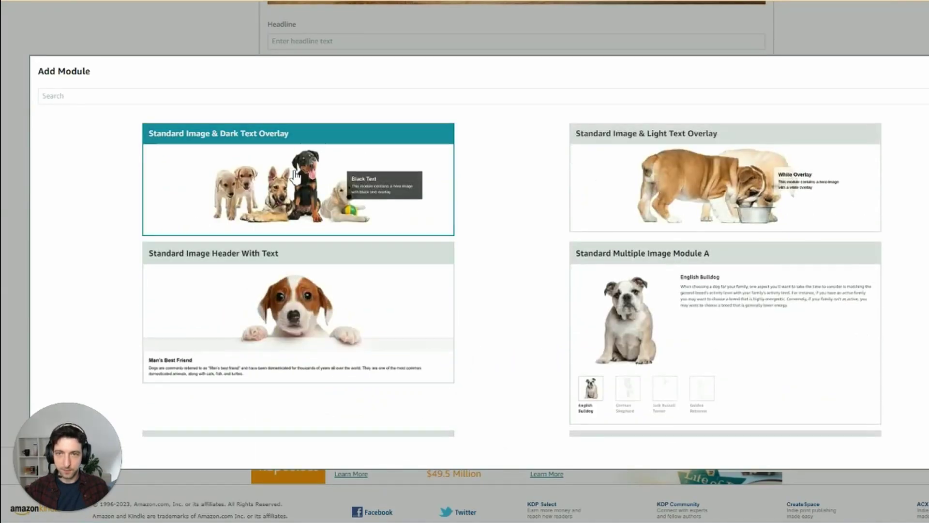
left_click(295, 170)
scroll(531, 336, "down", 1)
Set the orange practical-guide chess banner as the overlay module's background, with image keywords.
left_click(693, 441)
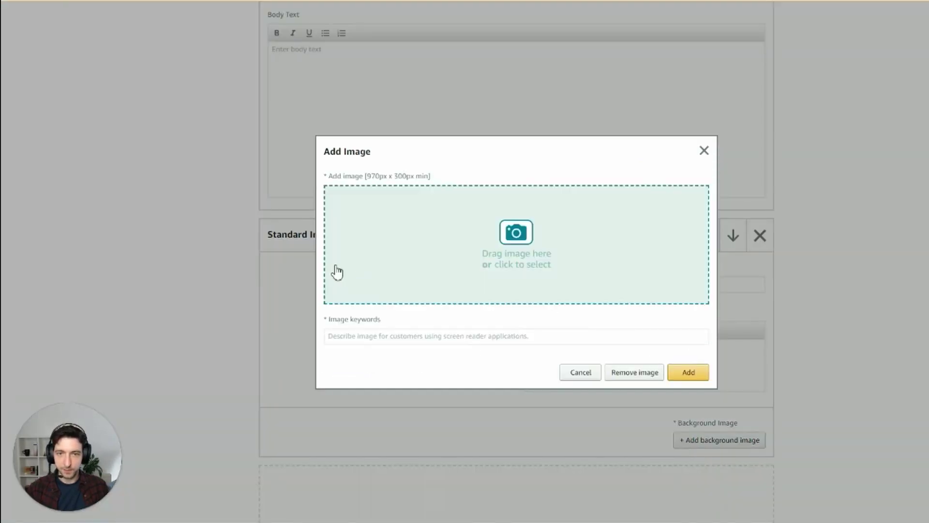
left_click_drag(518, 97, 557, 252)
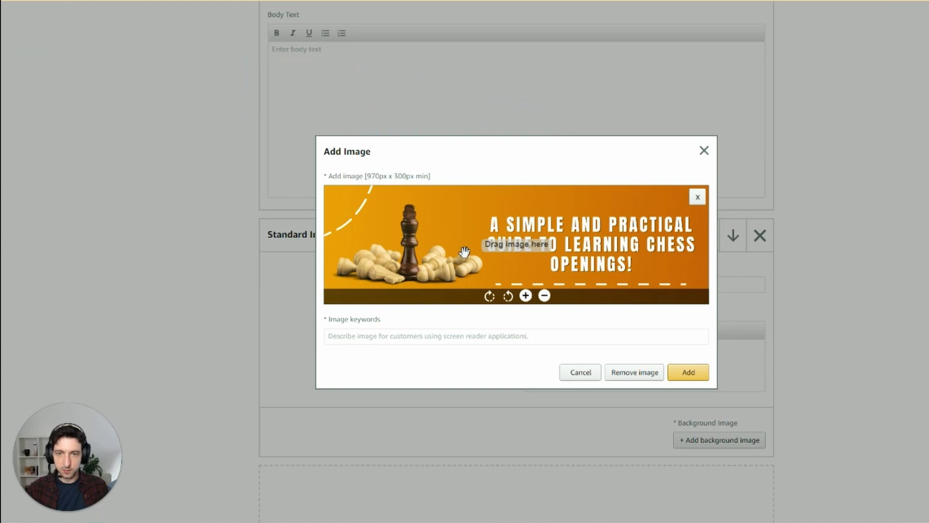
left_click(458, 335)
type("a")
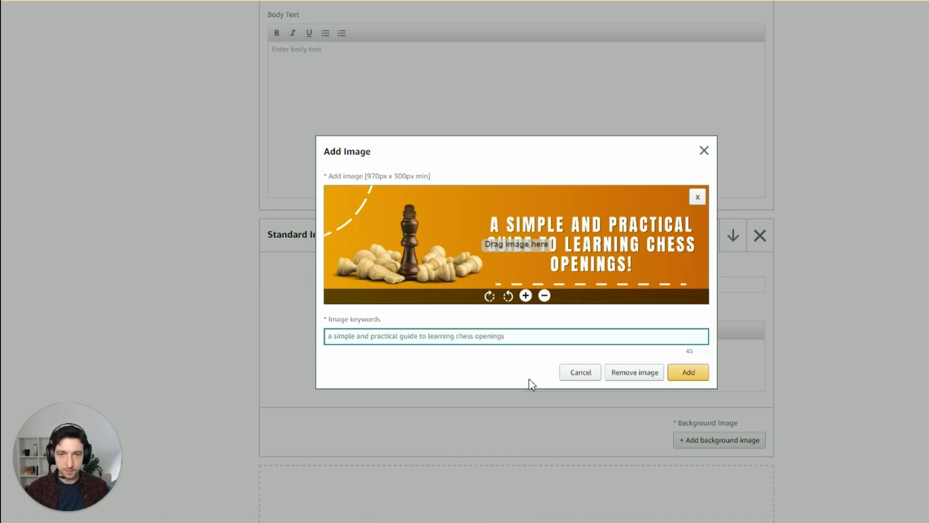
left_click(687, 377)
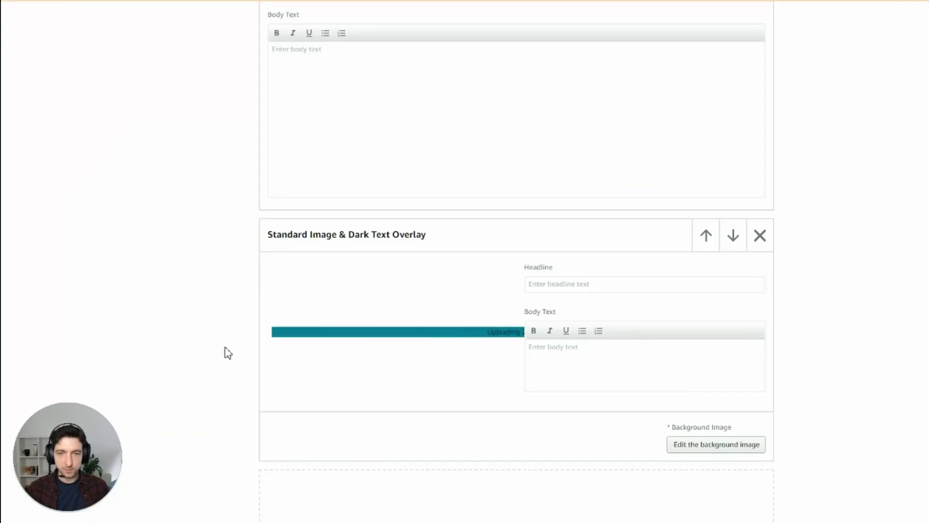
scroll(250, 326, "down", 5)
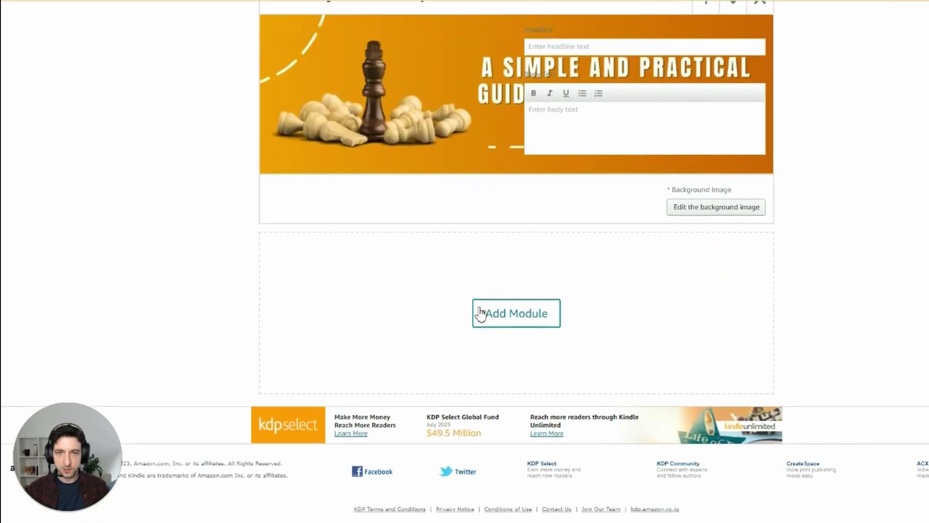
left_click(523, 318)
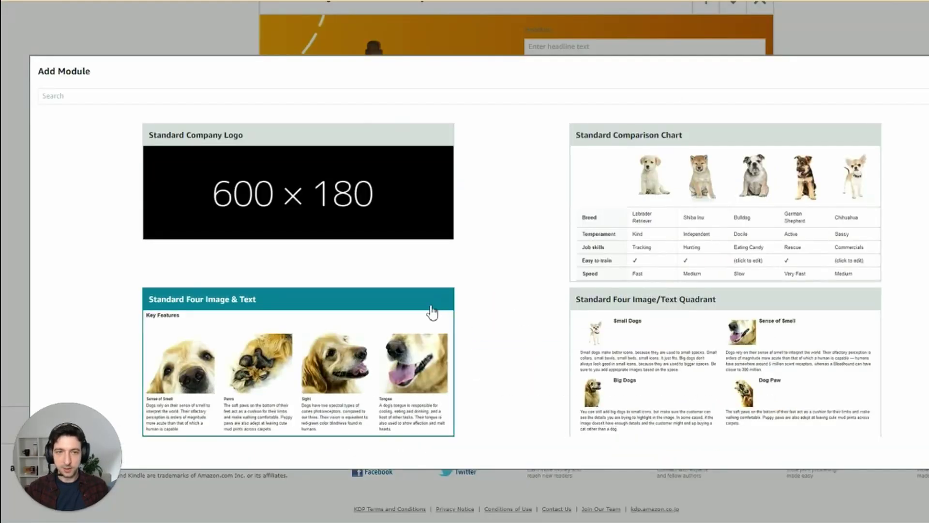
scroll(480, 274, "down", 2)
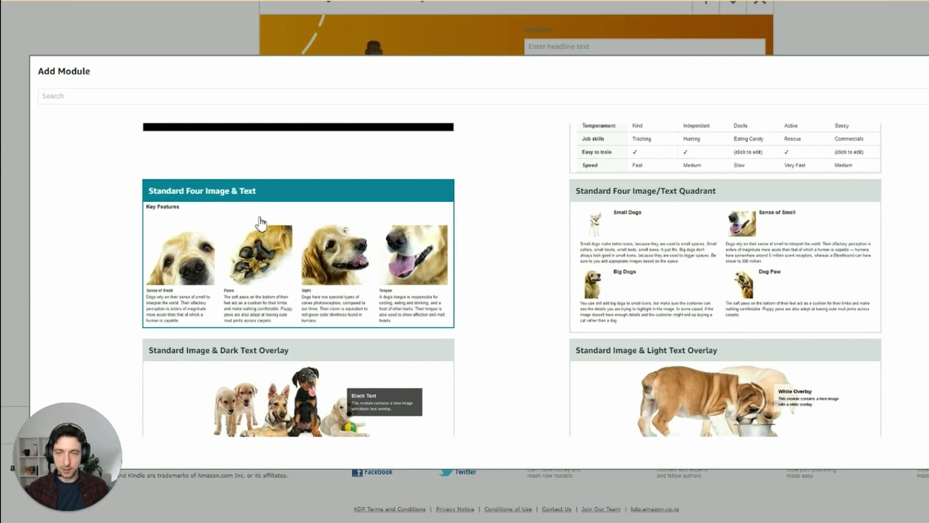
Add a Standard Four Image & Text module and place the enlarged, centred knight icon in the first slot.
left_click(279, 243)
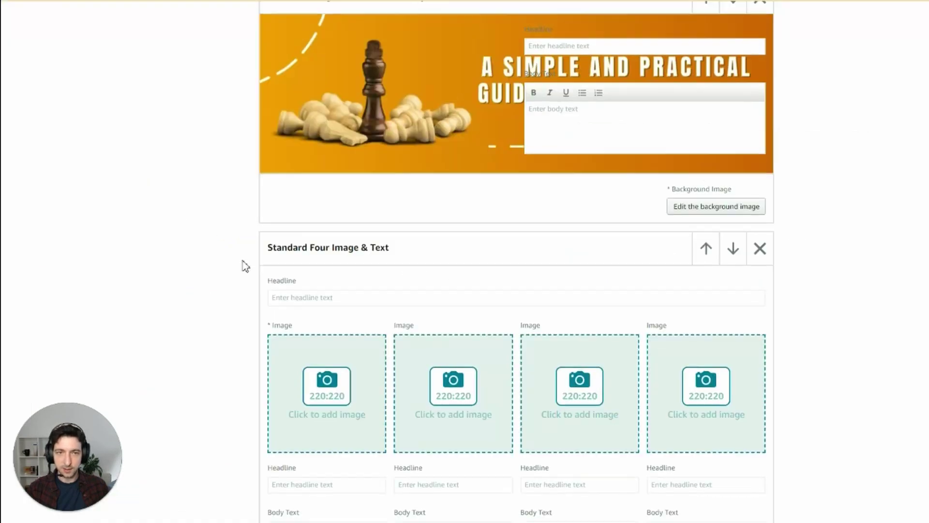
scroll(245, 266, "down", 3)
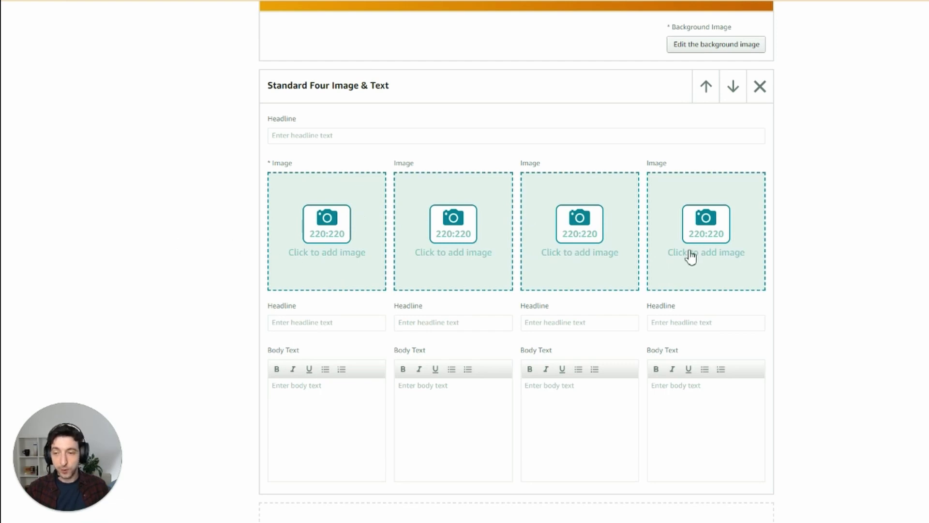
left_click(327, 235)
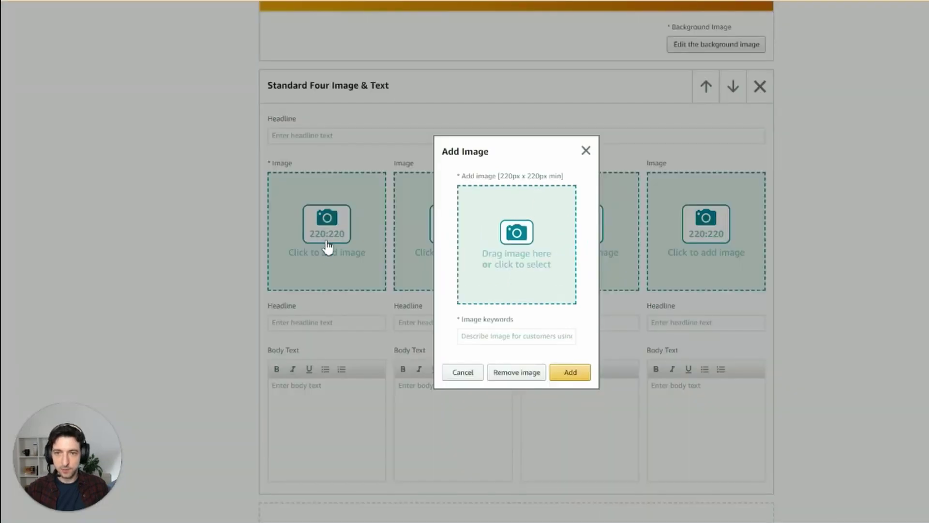
left_click_drag(484, 145, 514, 242)
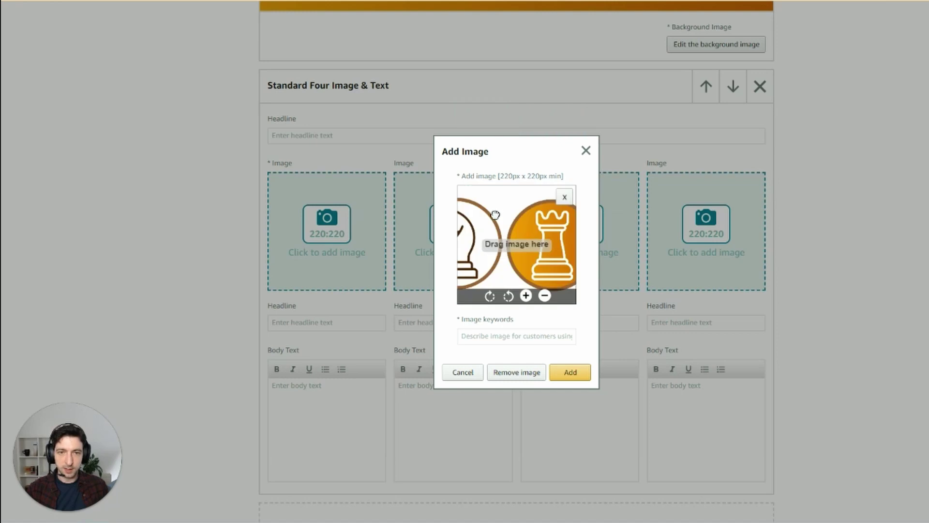
left_click(526, 295)
left_click(527, 296)
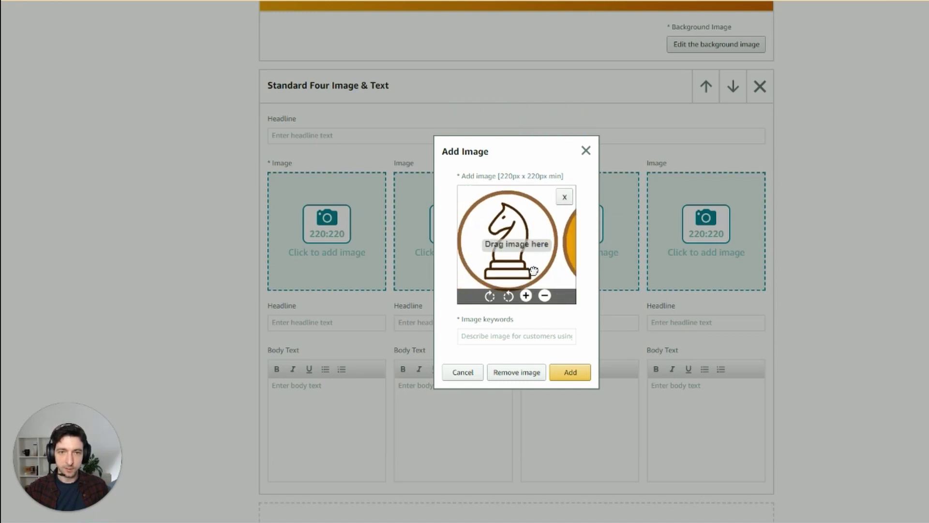
left_click(526, 296)
left_click(526, 295)
left_click(526, 296)
left_click(526, 295)
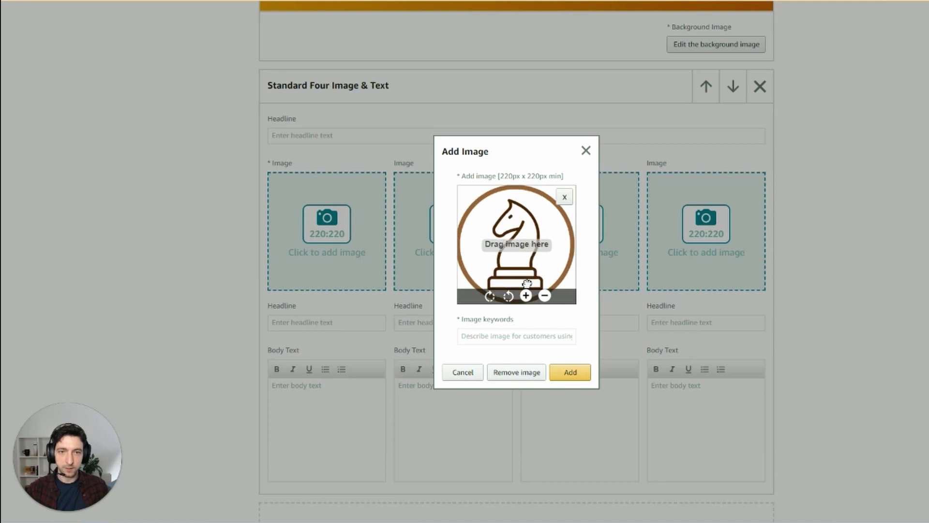
left_click_drag(527, 283, 528, 284)
left_click(499, 336)
type("horse chess icon")
left_click(568, 382)
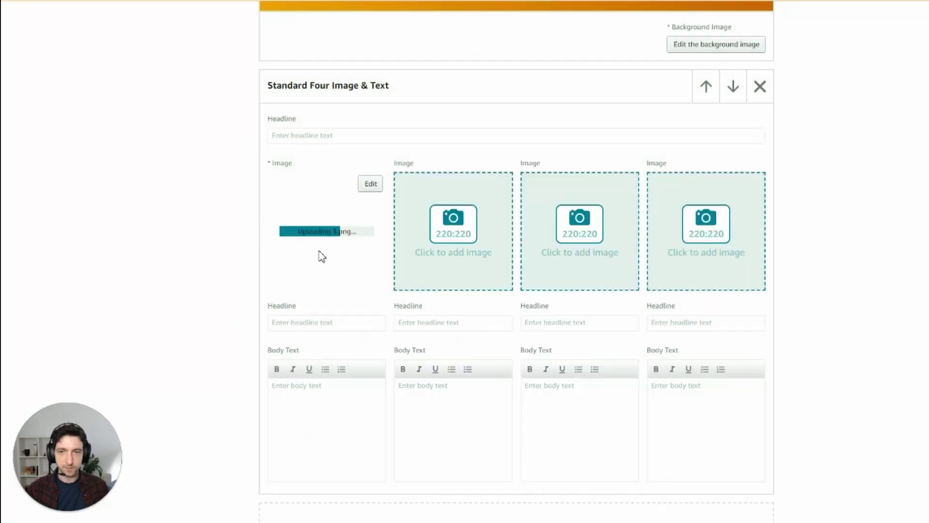
Upload the king icon into another image slot with pasted image keywords.
left_click(462, 239)
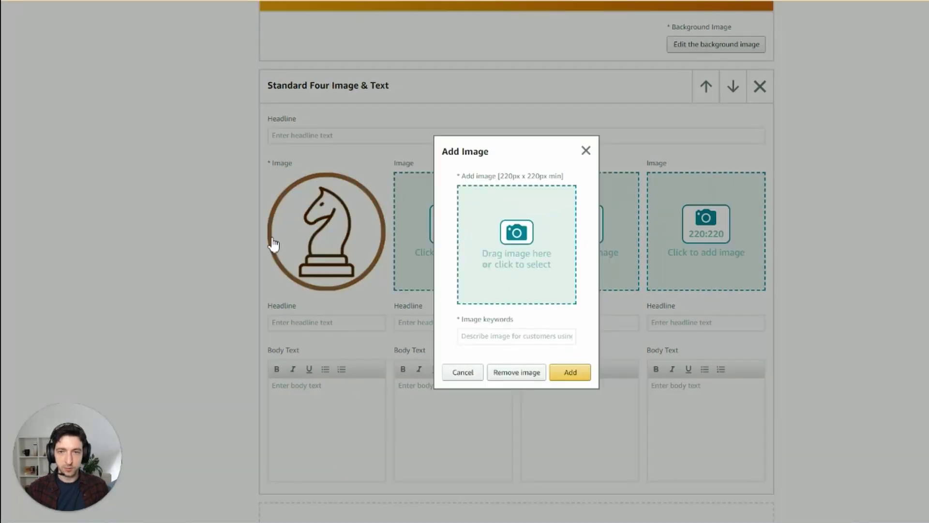
left_click_drag(102, 97, 520, 232)
left_click(499, 337)
key("ctrl+v")
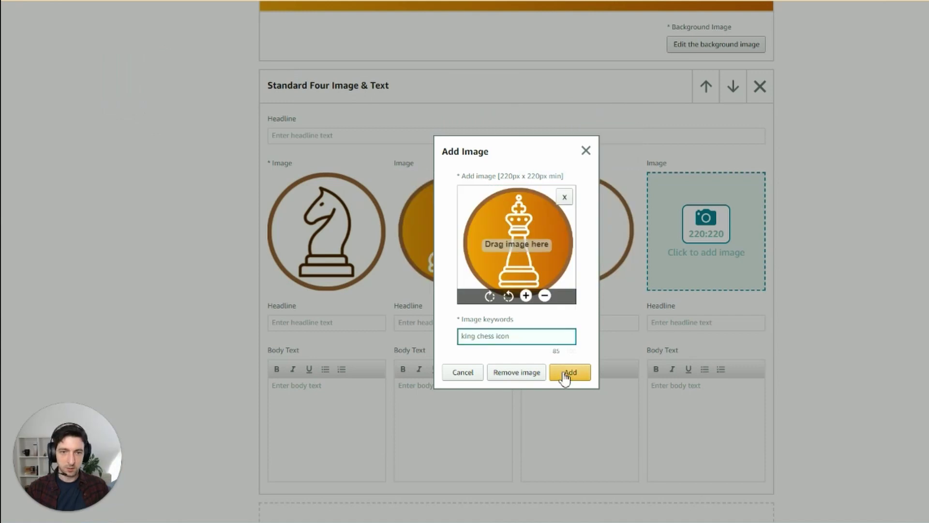
left_click(567, 375)
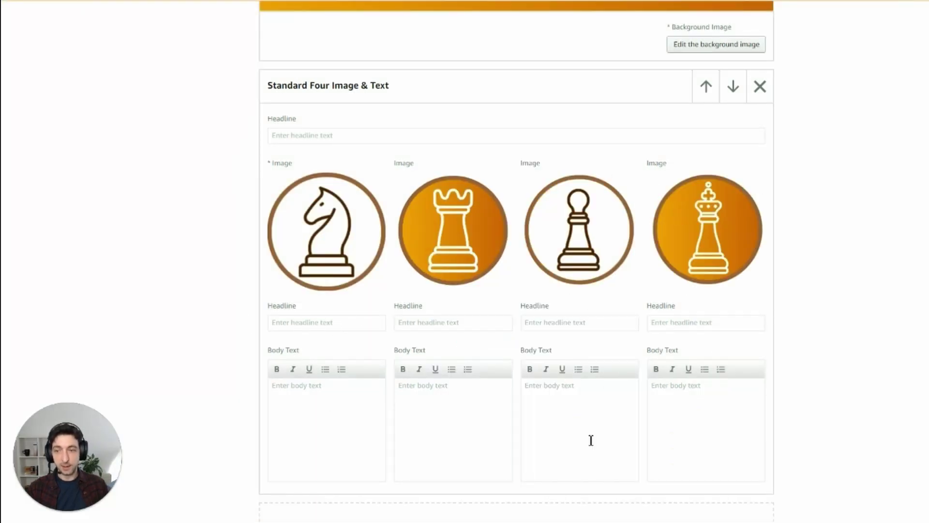
Type the icon headlines, starting with 'Headline 1' and 'Headline 2'.
left_click(300, 324)
type("Headline 1")
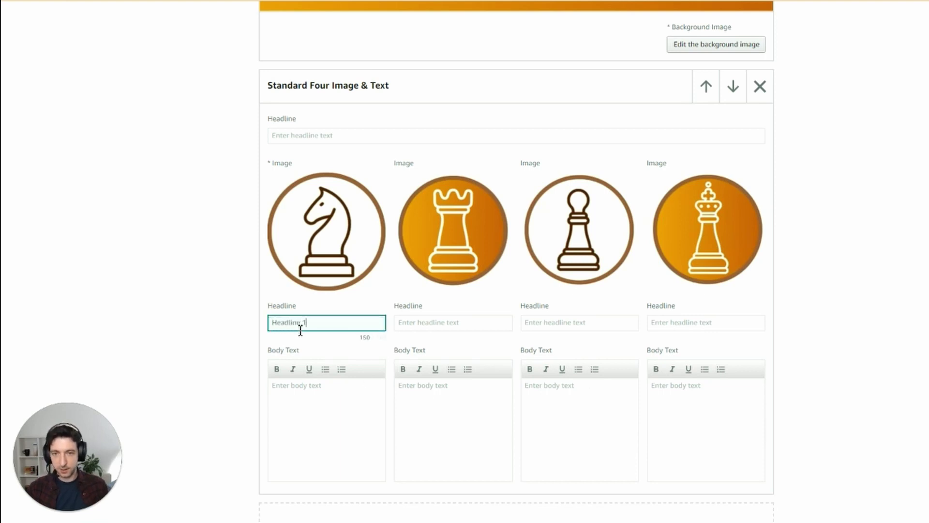
left_click(445, 323)
type("Headline 4")
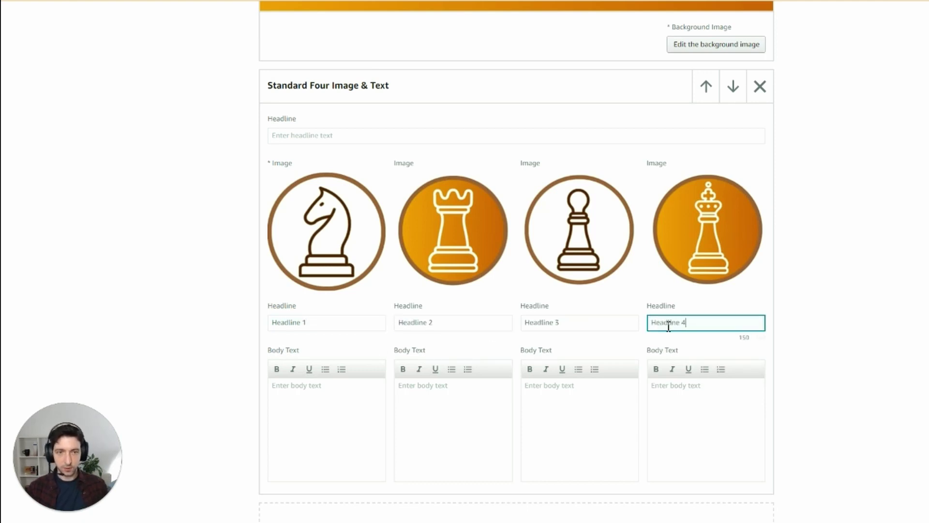
Paste Lorem ipsum placeholder text into all four body text fields, trimming the first one.
left_click(308, 404)
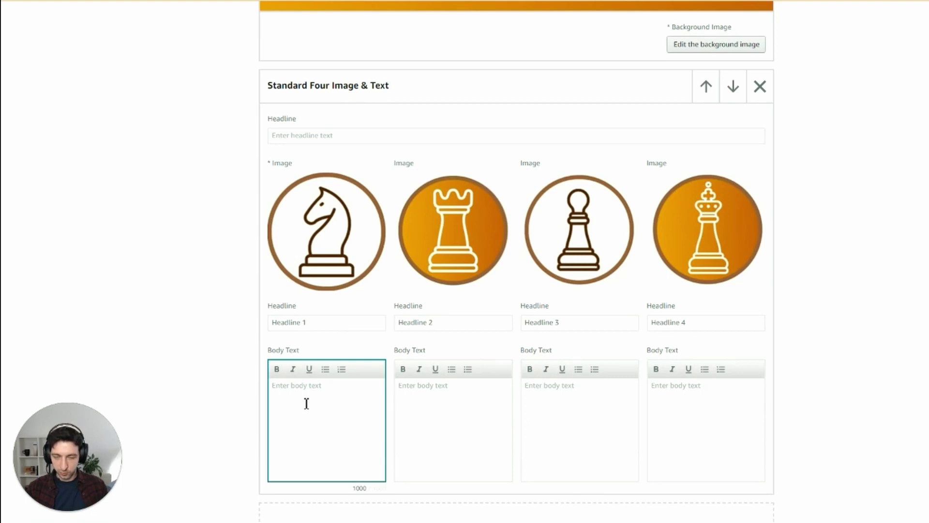
type("\"Lorem ipsum dolor sit amet, consectetur adipiscing elit, sed do eiusmod tempor incididunt ut labore et dolore magna aliqua. Ut enim ad minim veniam, quis nostrud exercitation ullamco laboris nisi ut aliquip ex ea commodo consequat. Duis aute irure dolor in reprehenderit in voluptate velit esse cillum dolore eu fugiat nulla pariatur. Excepteur sint occaecat cupidatat non proident, sunt in culpa qui officia deserunt mollit anim id est laborum.\"")
scroll(290, 315, "down", 3)
left_click_drag(371, 314, 251, 265)
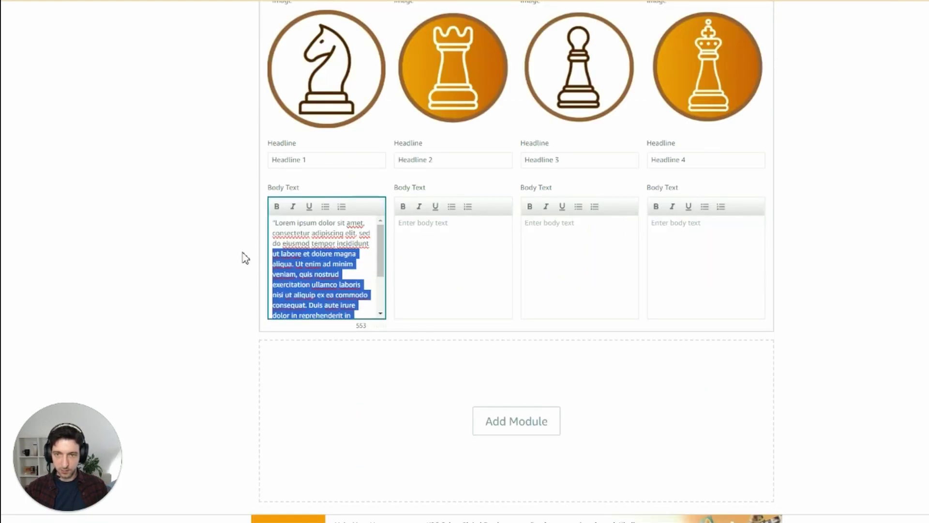
key("BackSpace")
left_click(452, 256)
type("\"Lorem ipsum dolor sit amet, consectetur adipiscing elit, sed do eiusmod tempor incididunt")
left_click(569, 247)
type("\"Lorem ipsum dolor sit amet, consectetur adipiscing elit, sed do eiusmod tempor incididunt")
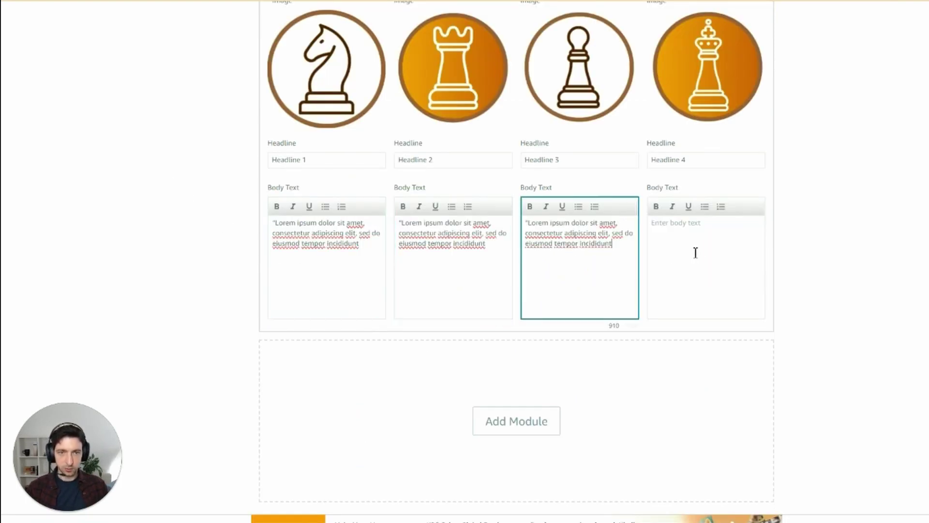
left_click(701, 251)
type("\"Lorem ipsum dolor sit amet, consectetur adipiscing elit, sed do eiusmod tempor incididunt")
left_click(173, 239)
scroll(182, 249, "down", 2)
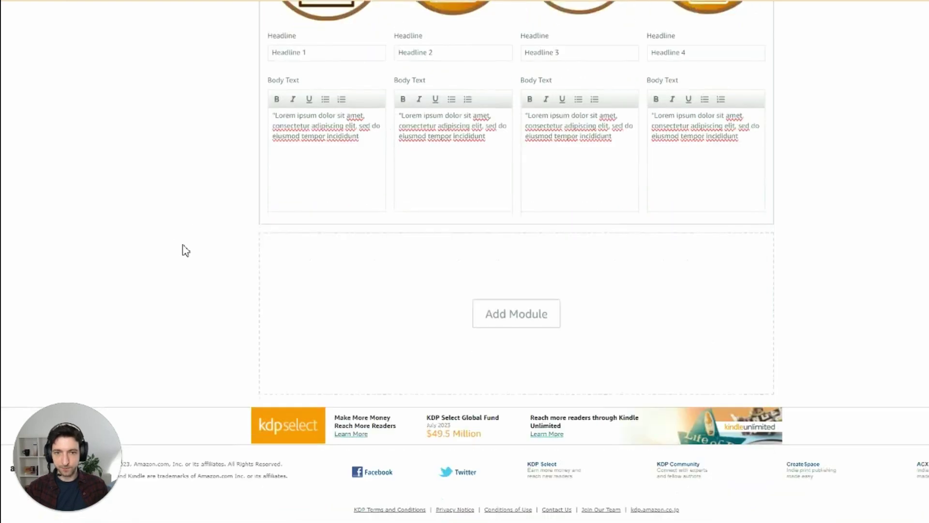
Add a Standard Image & Dark Text Overlay module below the four-image module.
left_click(522, 321)
scroll(222, 218, "down", 7)
left_click(237, 201)
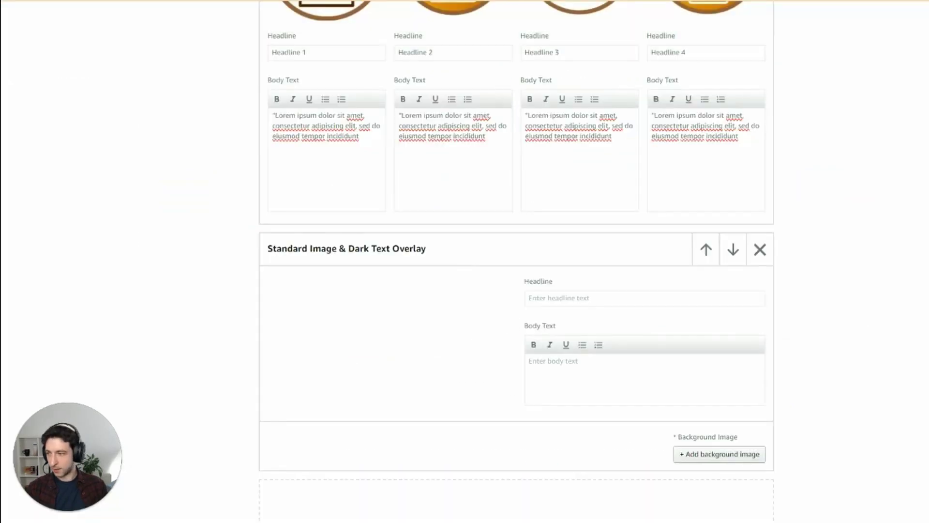
Set the 'A must-read for any chess enthusiast' banner as the overlay background with pasted keywords.
left_click(715, 454)
left_click_drag(191, 338, 474, 249)
left_click(420, 330)
type("a must read for any chess enthusiast")
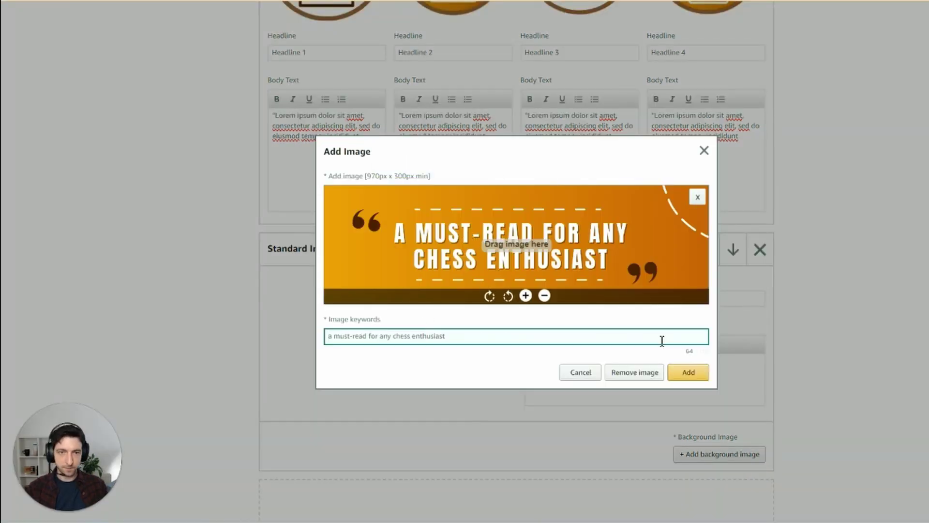
left_click(697, 374)
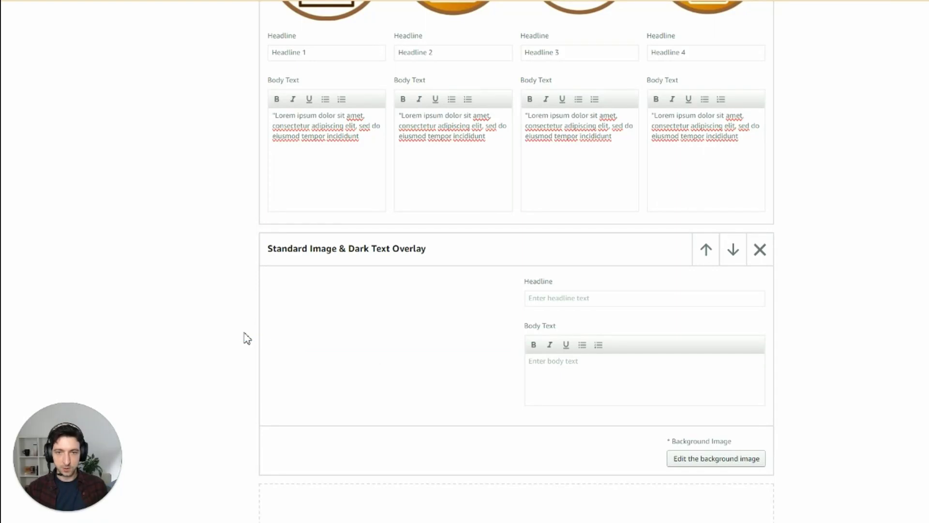
scroll(632, 278, "down", 1)
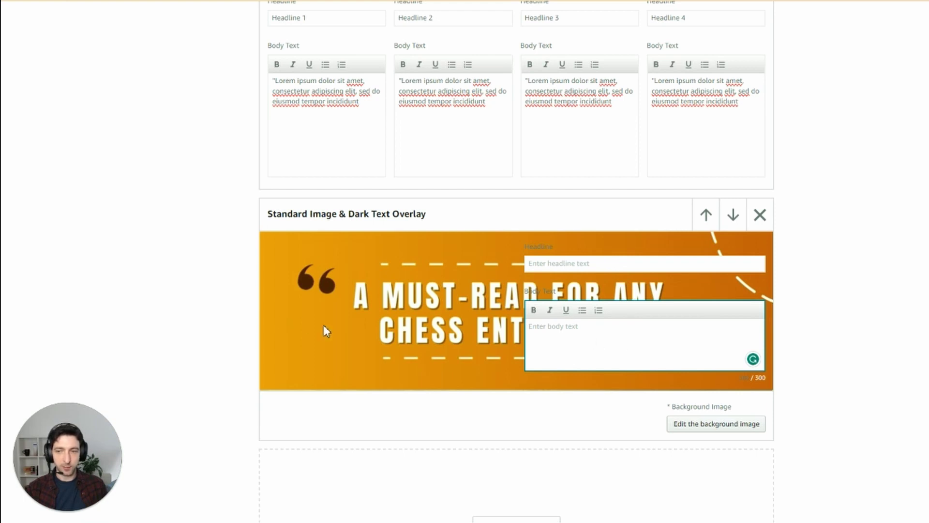
scroll(231, 369, "up", 15)
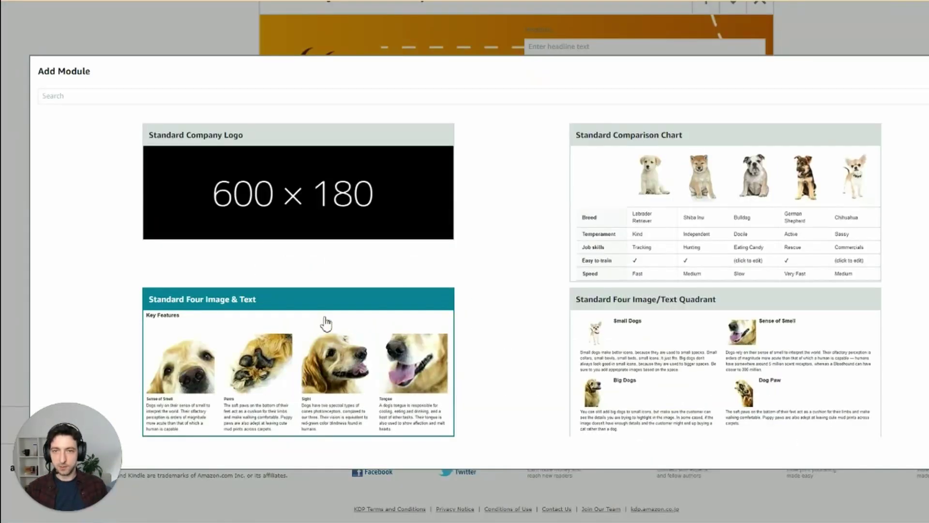
scroll(329, 329, "down", 5)
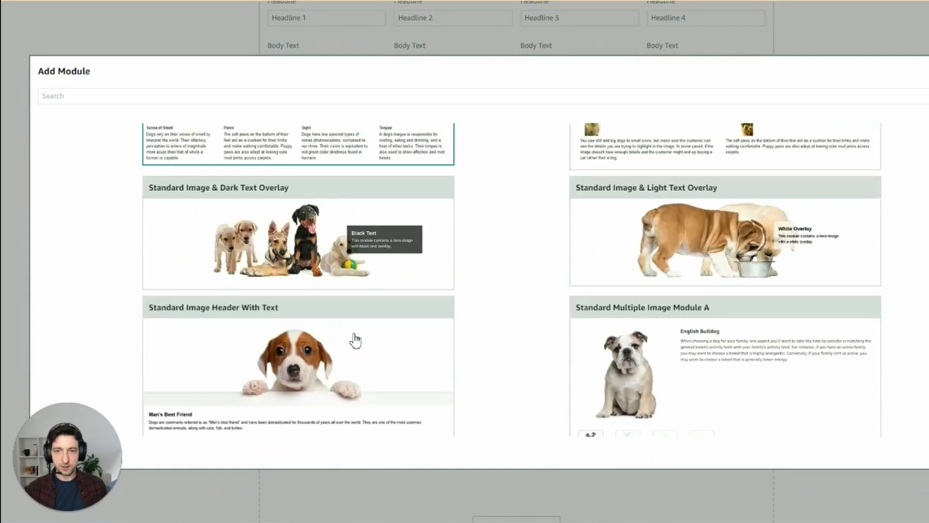
Add a Standard Image Header With Text module holding the 'Become the next chess master' book image.
left_click(289, 377)
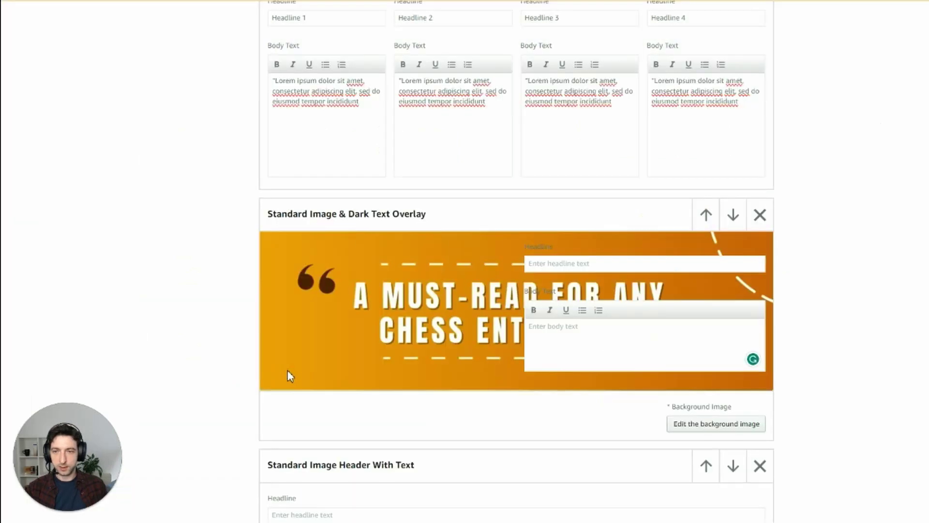
scroll(168, 309, "down", 10)
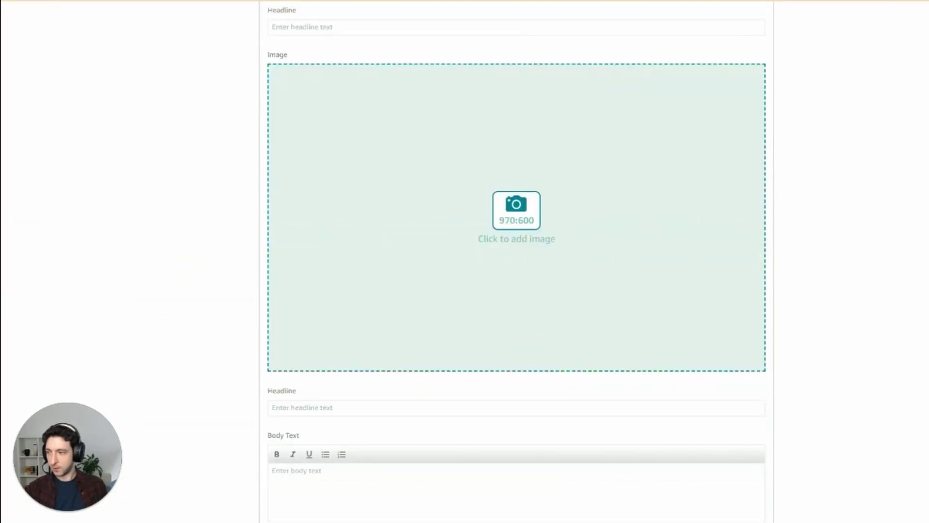
left_click(508, 214)
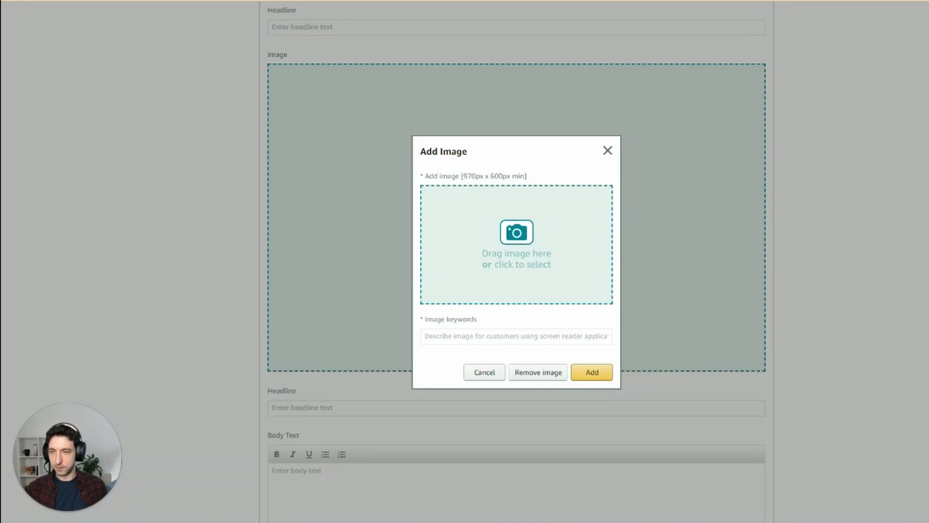
left_click_drag(508, 141, 514, 227)
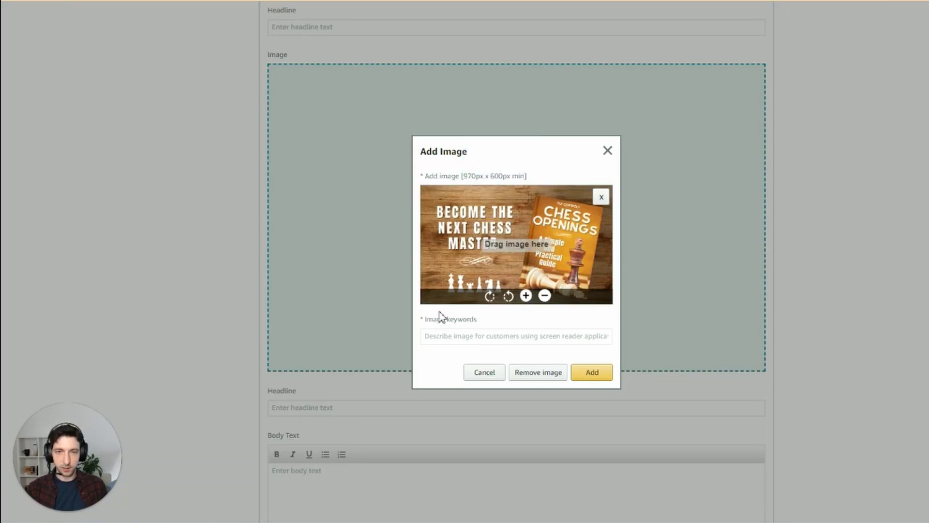
left_click(449, 337)
type("become the next chess master")
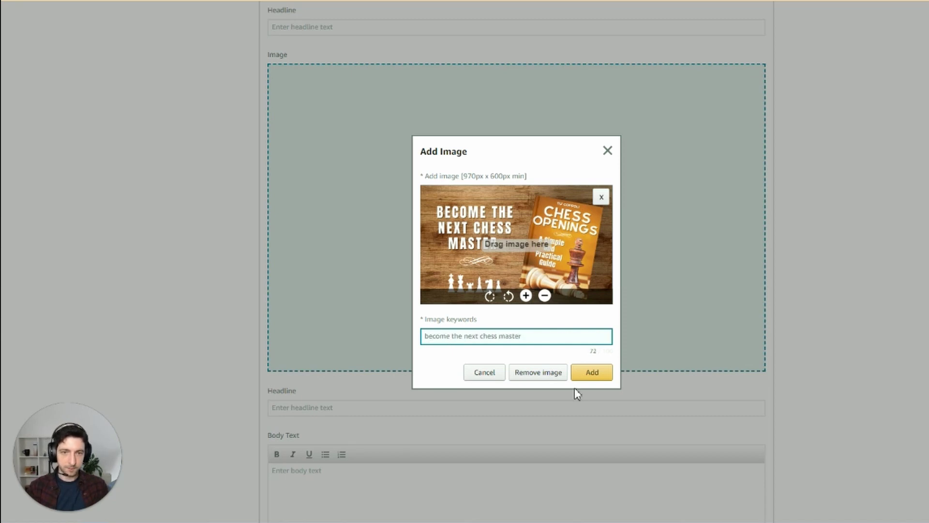
left_click(605, 377)
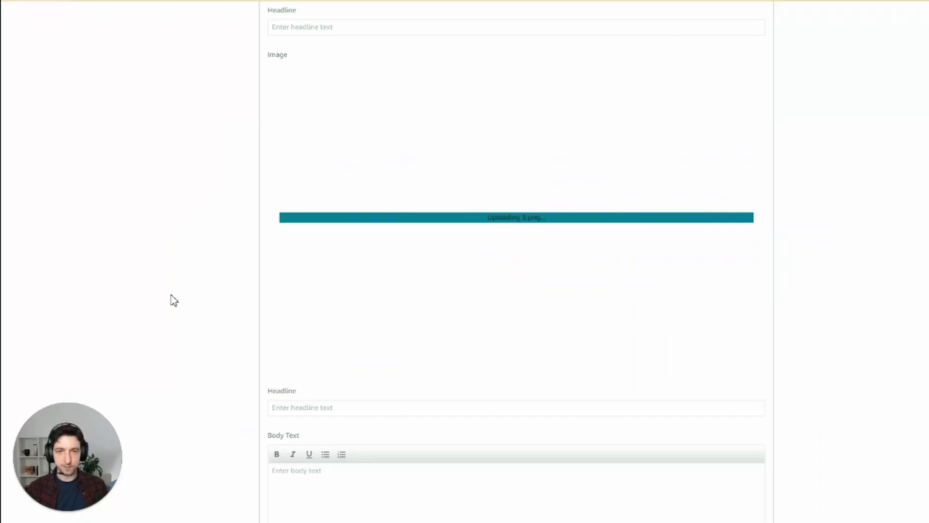
scroll(237, 296, "up", 3)
scroll(237, 296, "up", 20)
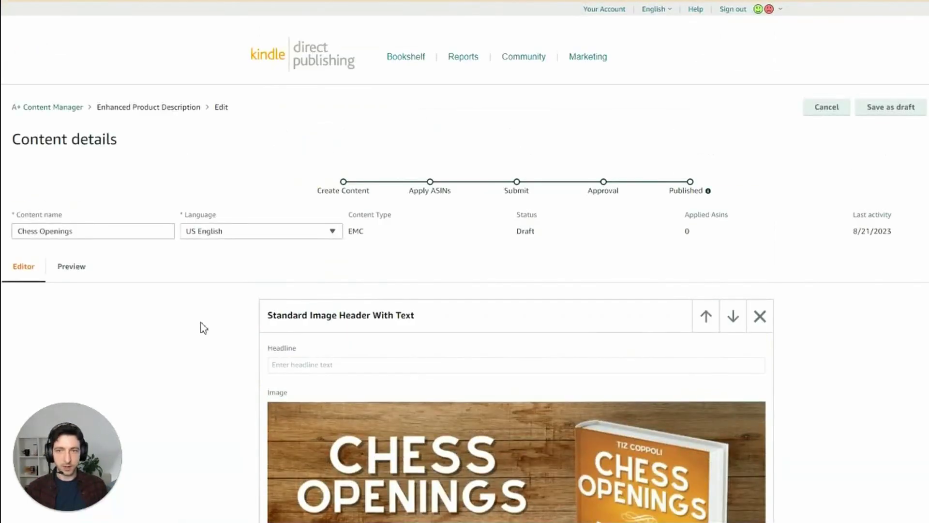
Preview the Chess Openings A+ content and scroll through its modules.
left_click(87, 278)
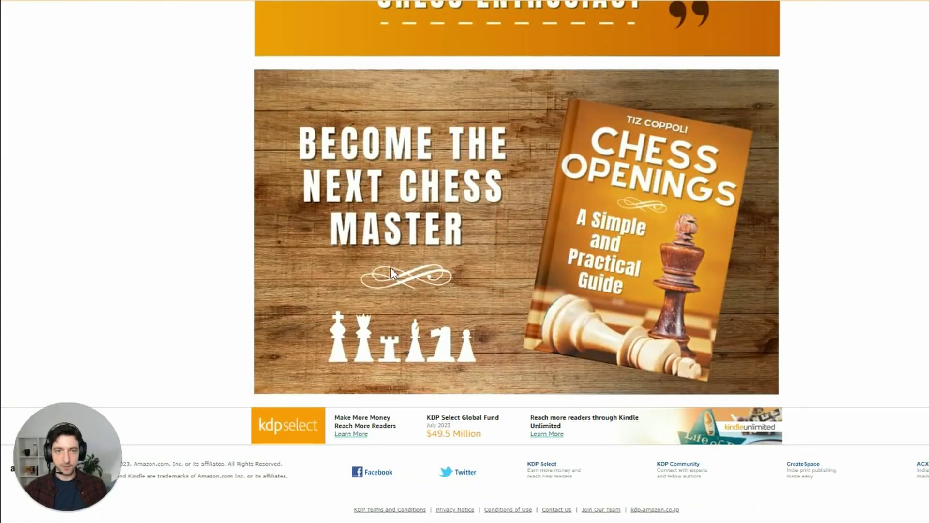
scroll(386, 364, "up", 2)
scroll(431, 280, "up", 14)
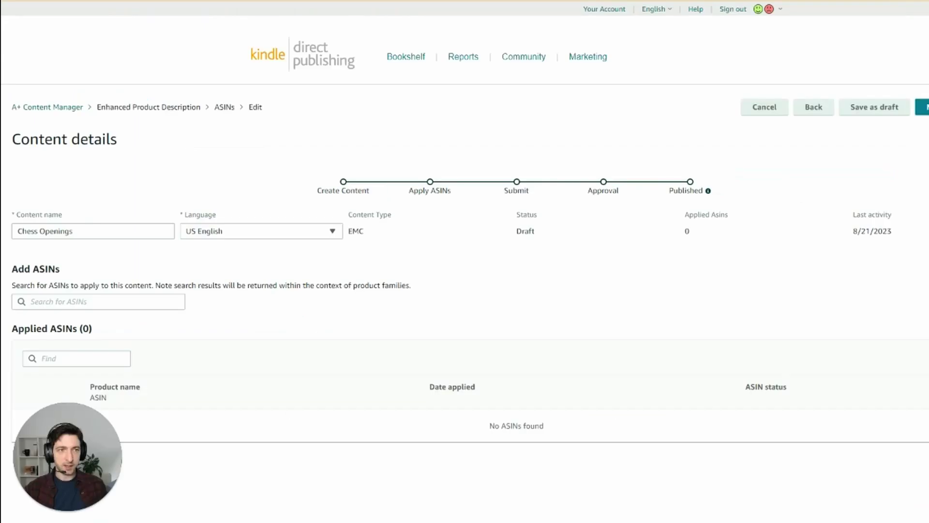
scroll(300, 305, "down", 2)
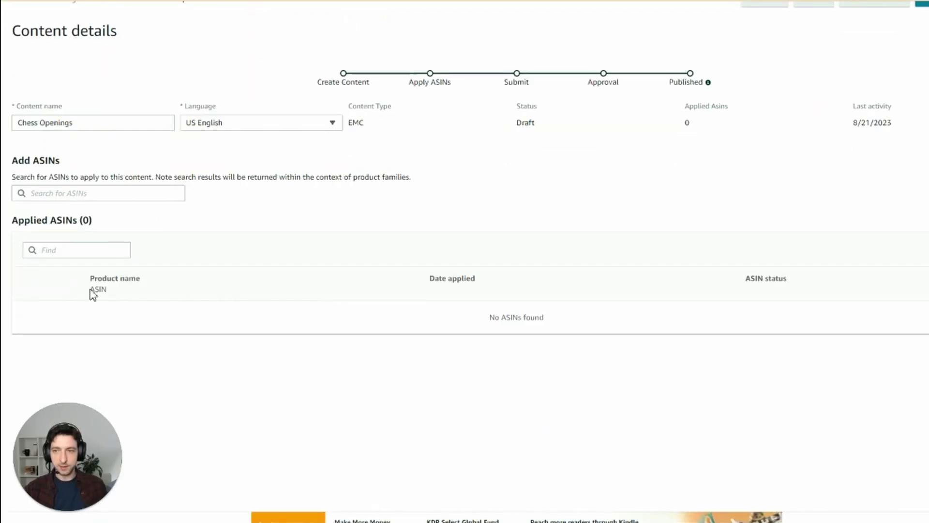
double_click(115, 293)
left_click(114, 292)
scroll(106, 295, "up", 1)
scroll(106, 297, "up", 1)
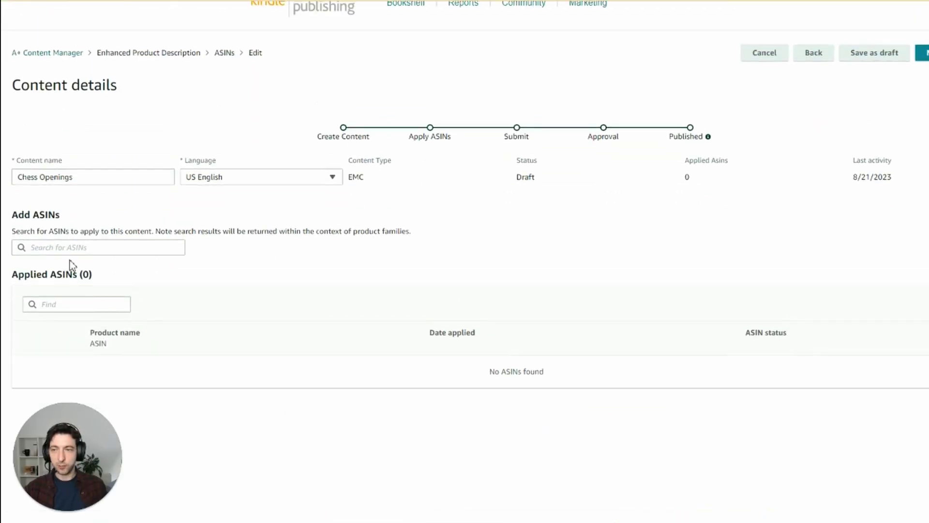
left_click(65, 248)
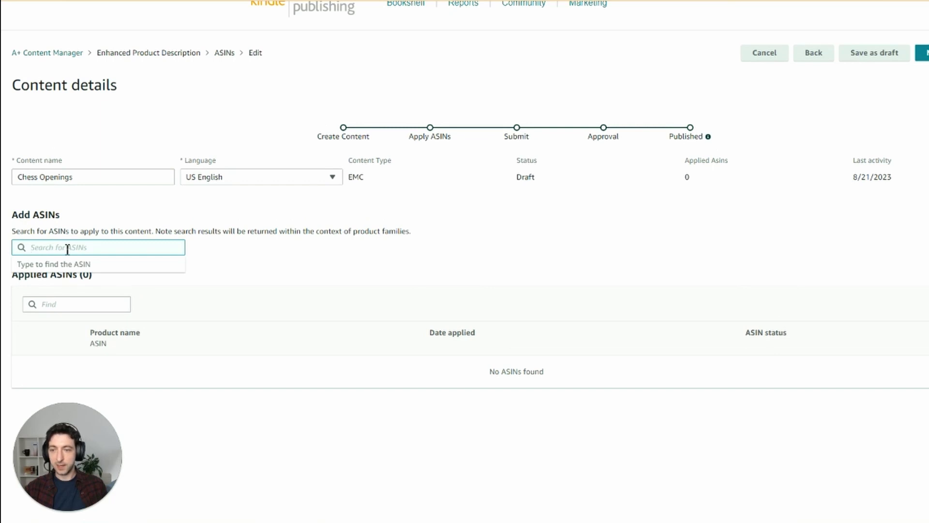
left_click(65, 242)
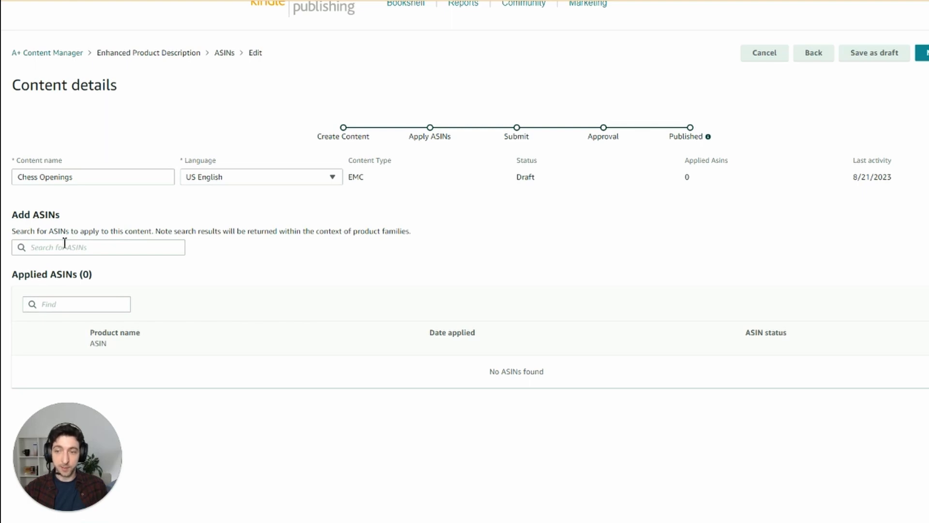
left_click(65, 242)
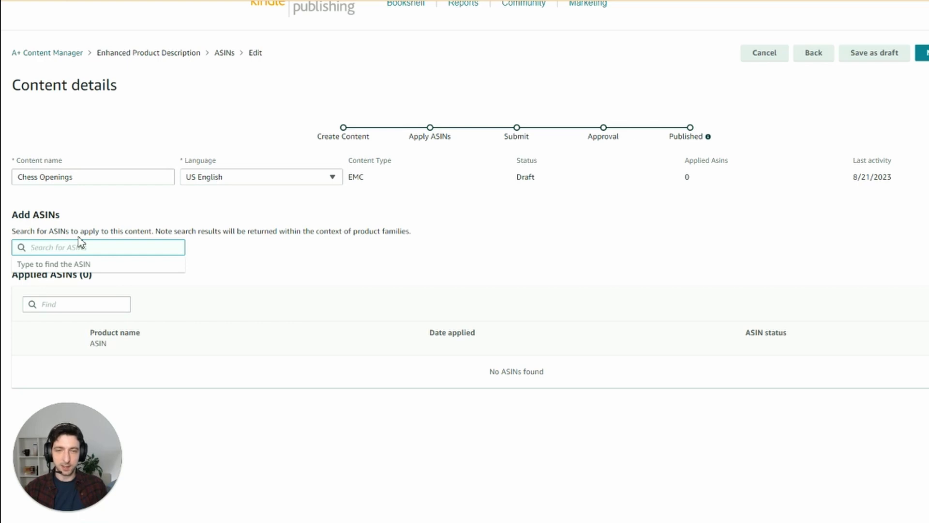
left_click(223, 262)
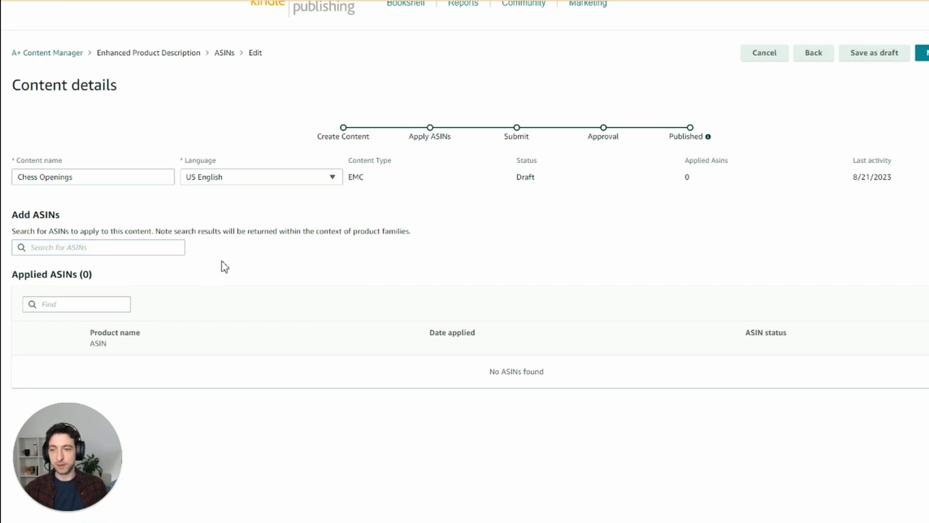